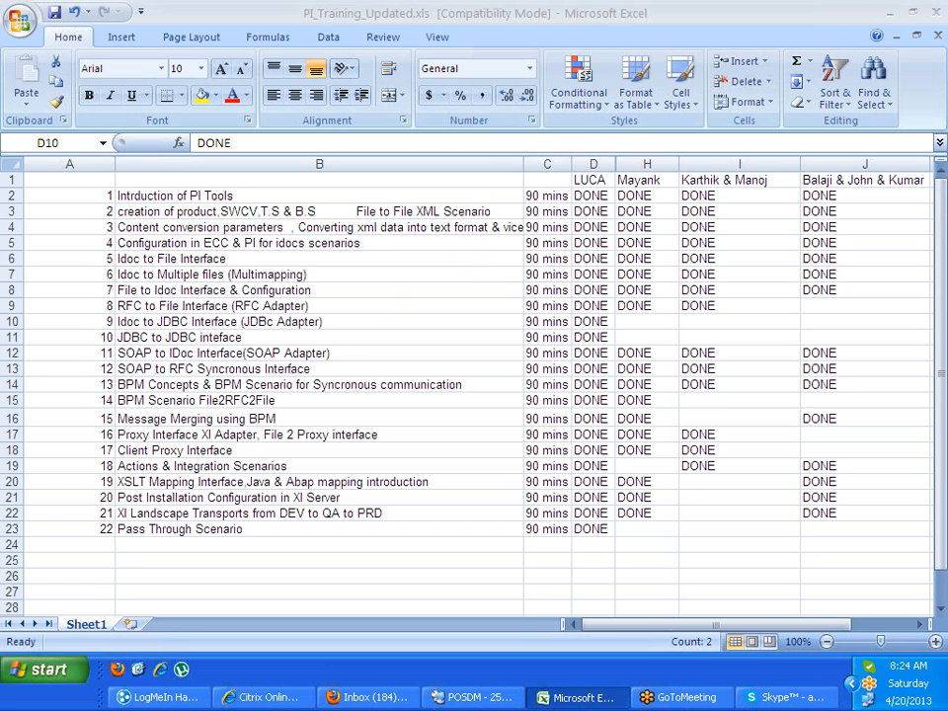
Save the training workbook and select the topic list in column B, ending on cell B2
{"action": "left_click", "coordinate": [56, 15]}
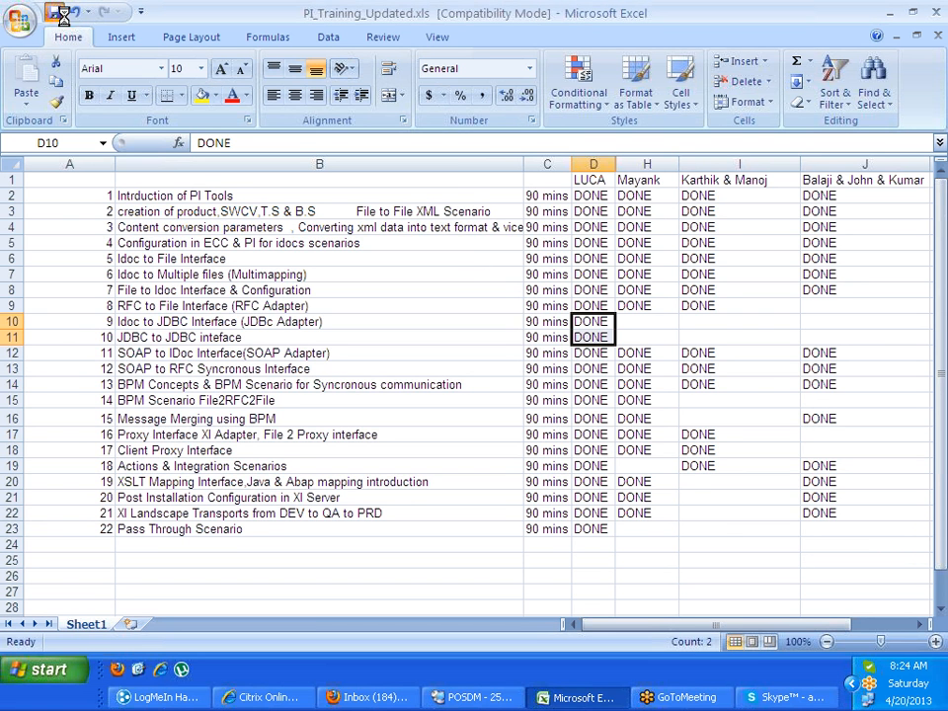
{"action": "left_click", "coordinate": [626, 542]}
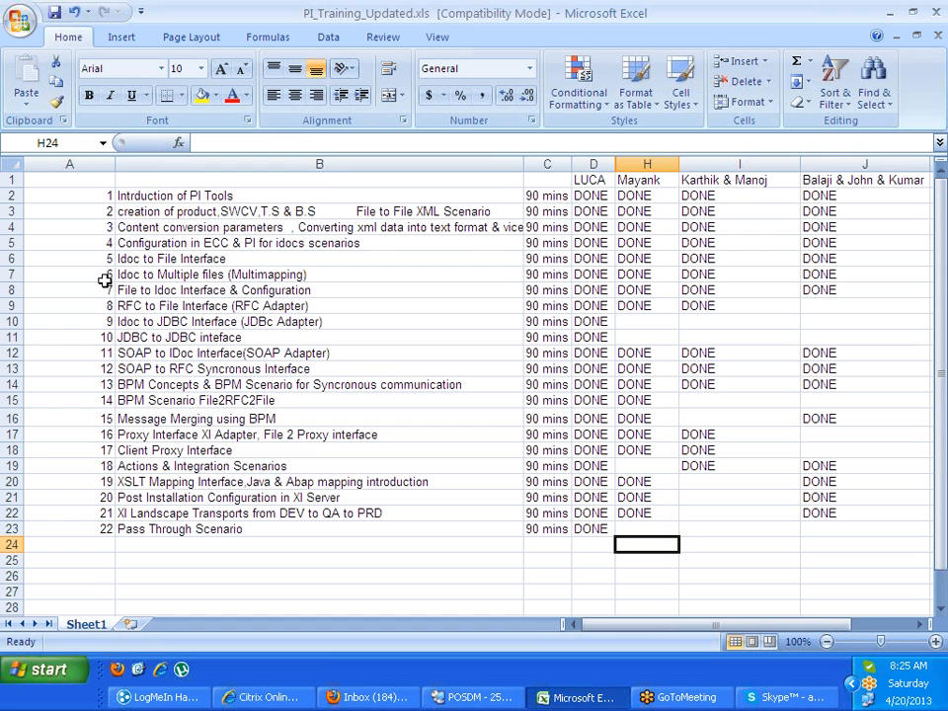
{"action": "left_click", "coordinate": [136, 196]}
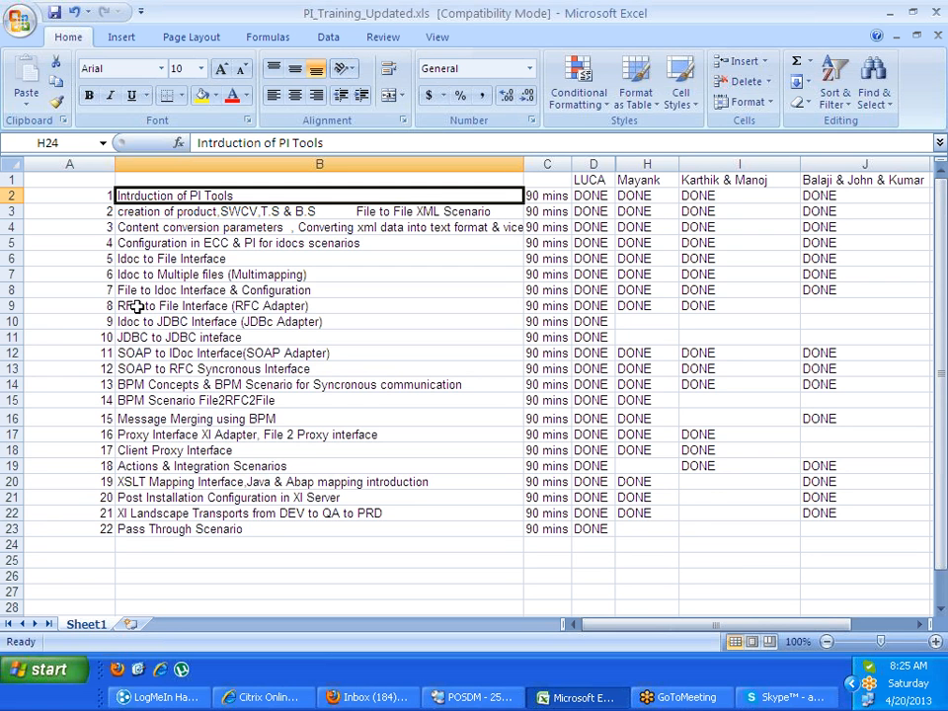
{"action": "left_click_drag", "start_coordinate": [136, 307], "coordinate": [216, 499]}
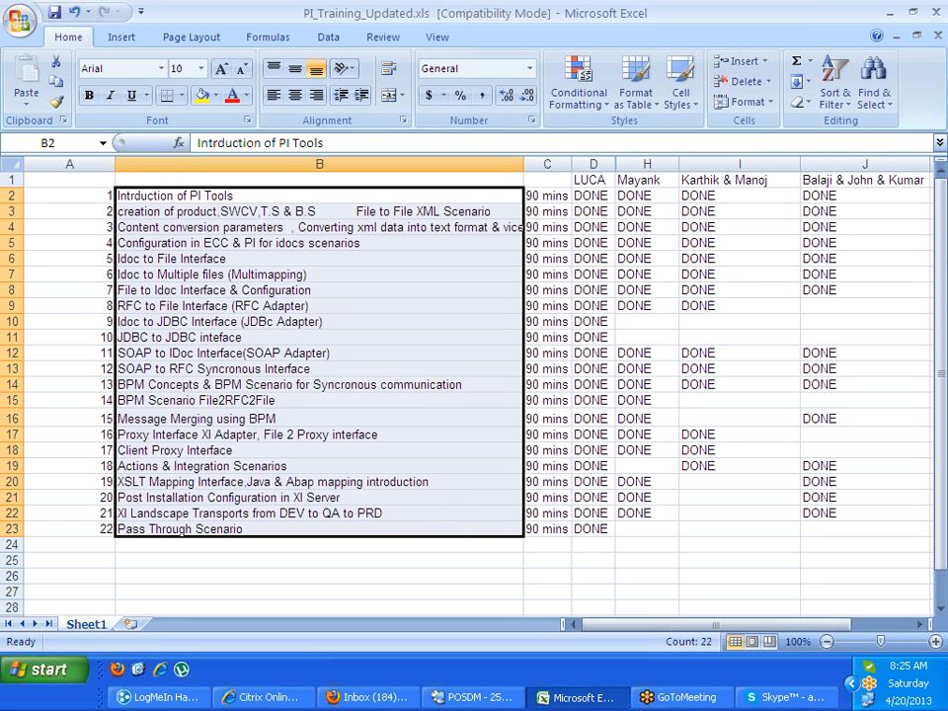
{"action": "left_click", "coordinate": [7, 194]}
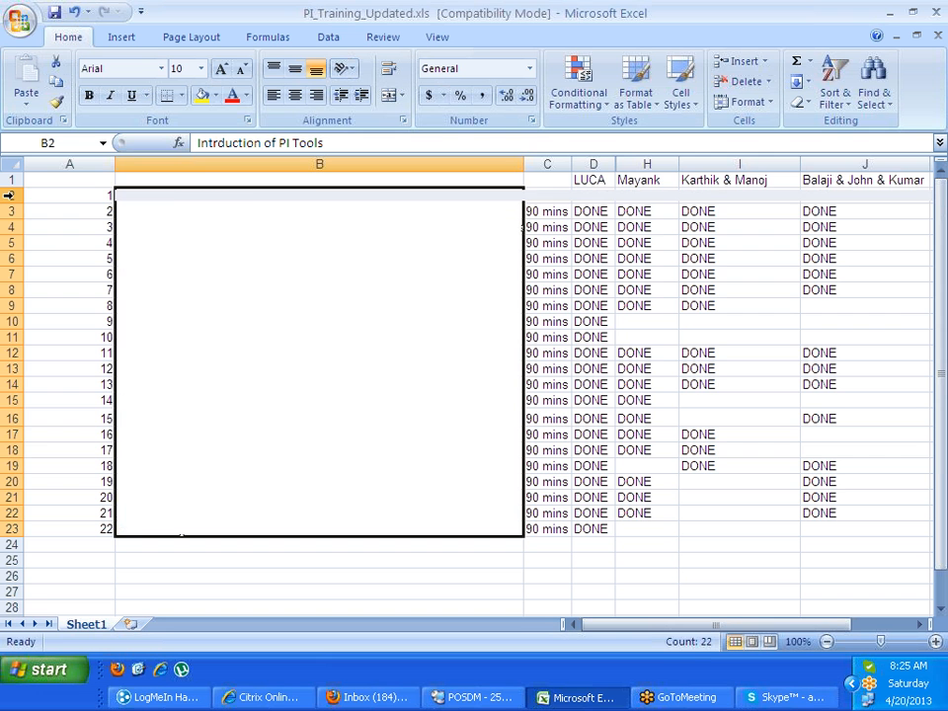
{"action": "left_click", "coordinate": [227, 196]}
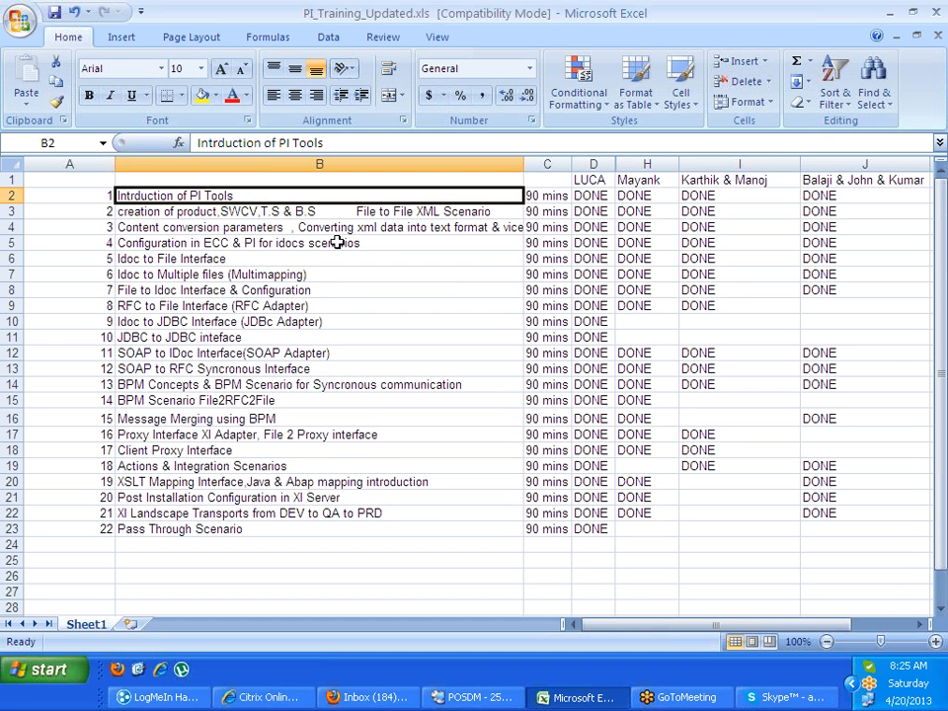
Select the tracker's topic rows and the 22 topics from B2 to B23
{"action": "left_click", "coordinate": [9, 210]}
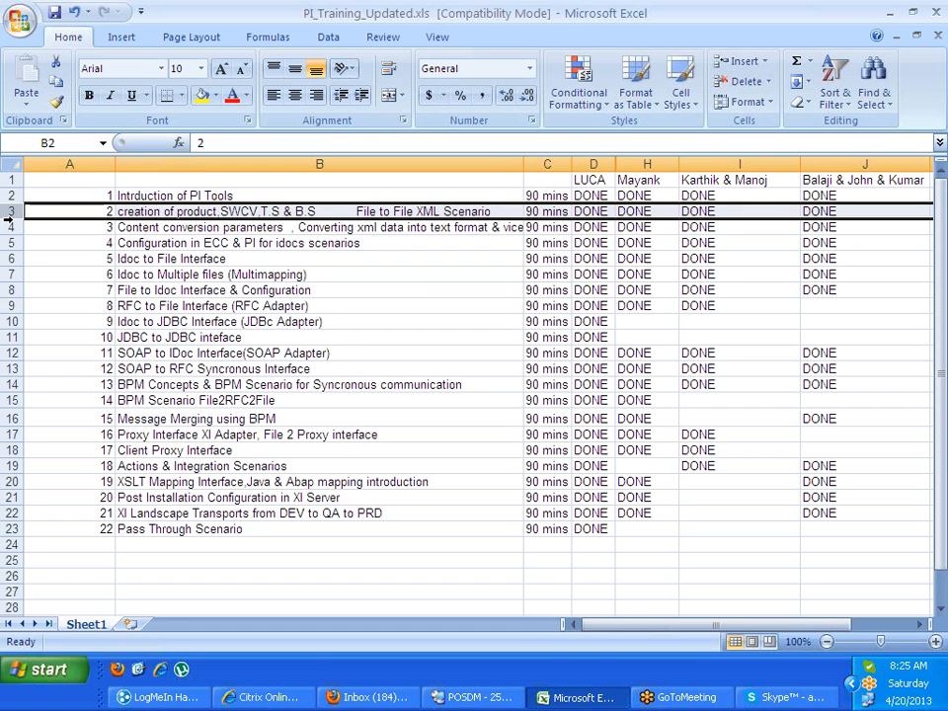
{"action": "left_click_drag", "start_coordinate": [9, 219], "coordinate": [88, 522]}
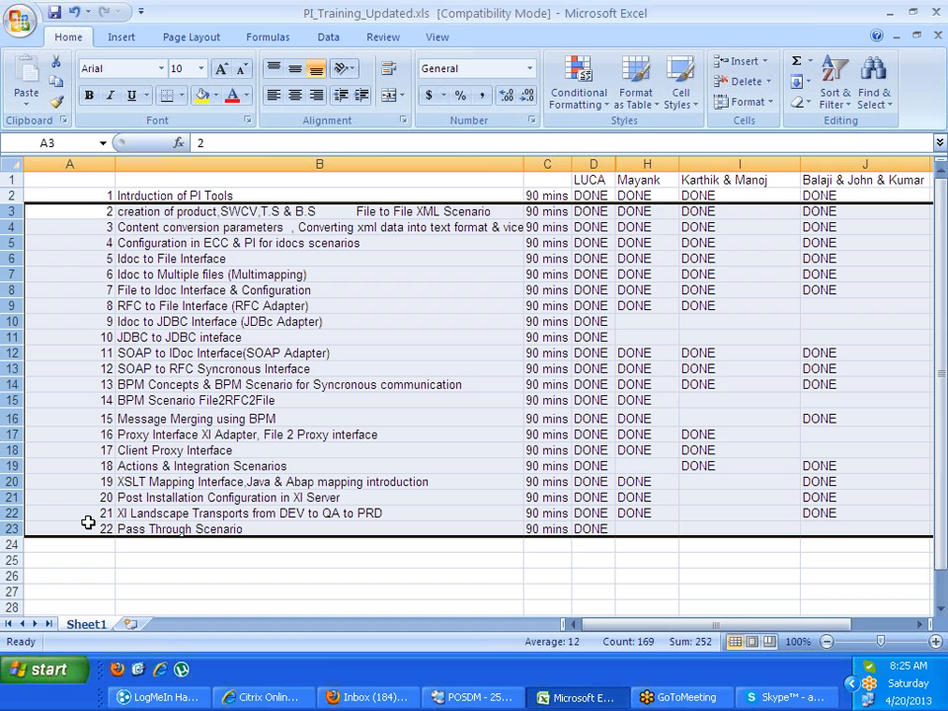
{"action": "left_click", "coordinate": [148, 384]}
{"action": "left_click_drag", "start_coordinate": [121, 194], "coordinate": [158, 528]}
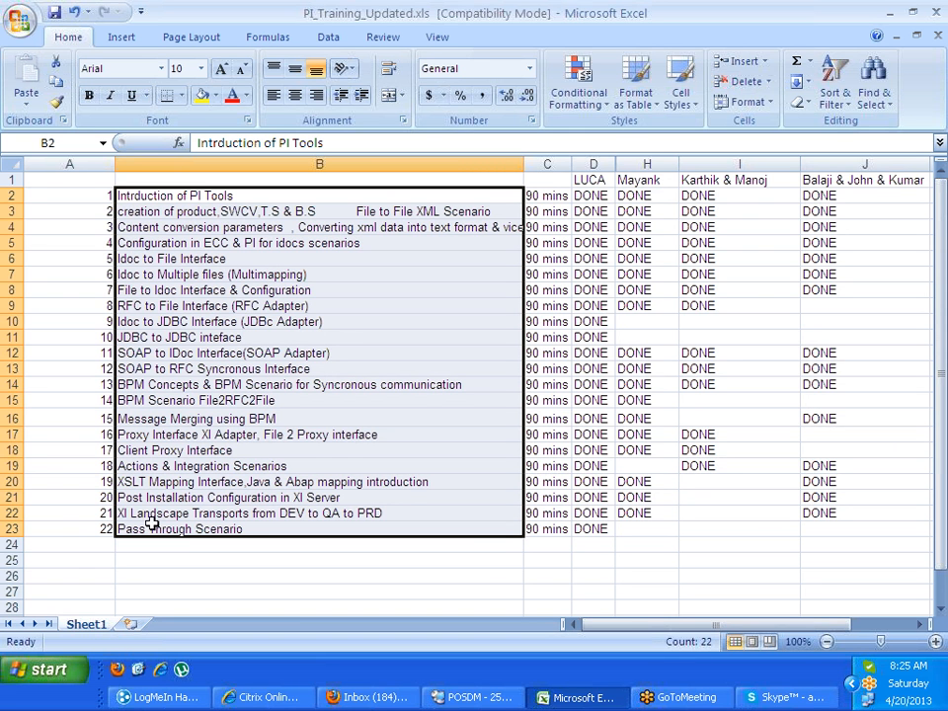
{"action": "left_click", "coordinate": [12, 529]}
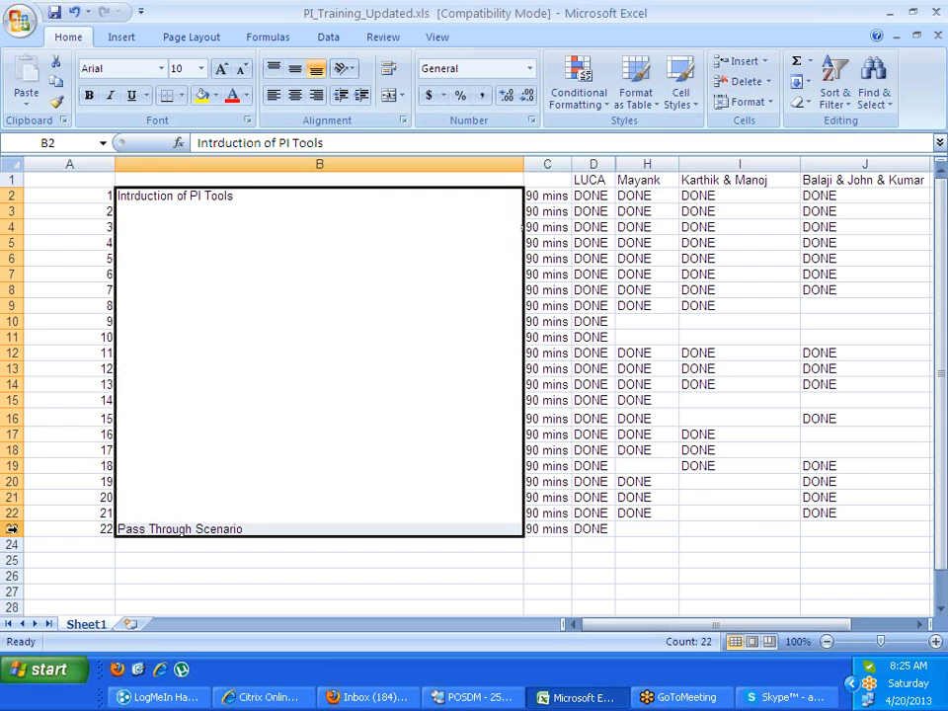
{"action": "mouse_move", "coordinate": [172, 197]}
{"action": "left_mouse_down"}
{"action": "mouse_move", "coordinate": [178, 370]}
{"action": "mouse_move", "coordinate": [257, 529]}
{"action": "left_mouse_up"}
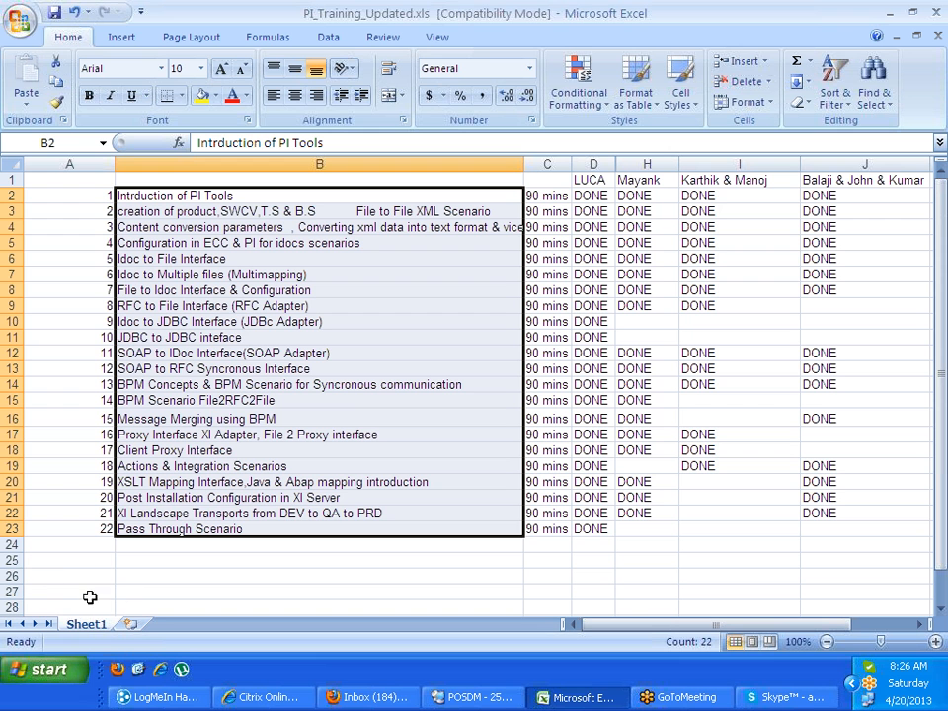
Select row 23, then column D with LUCA's progress across to the other trainees' columns
{"action": "left_click_drag", "start_coordinate": [13, 531], "coordinate": [13, 531]}
{"action": "left_click", "coordinate": [13, 533]}
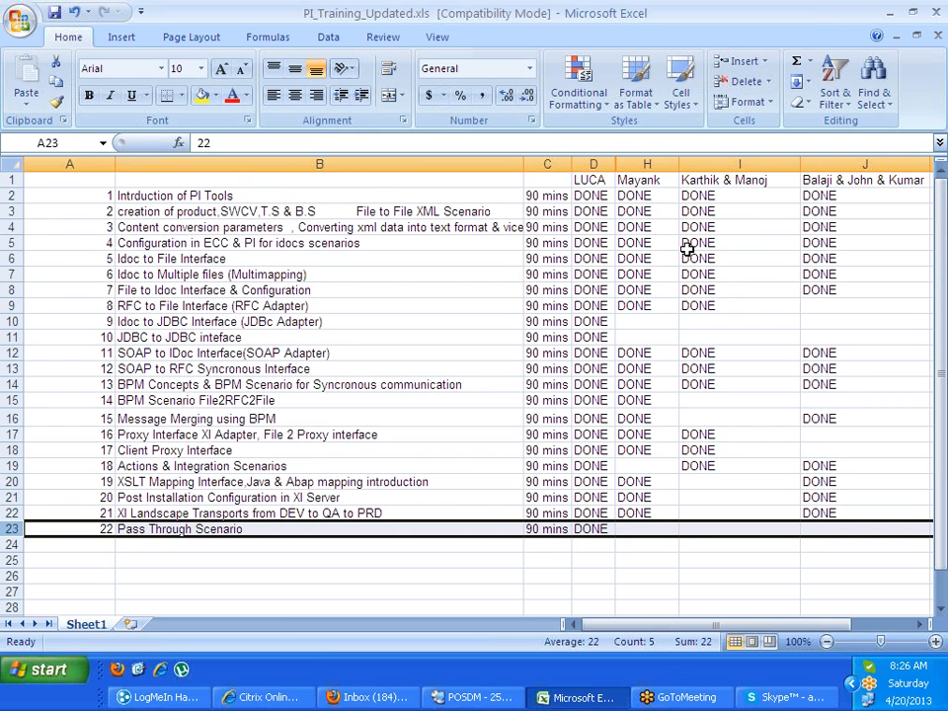
{"action": "left_click", "coordinate": [593, 181]}
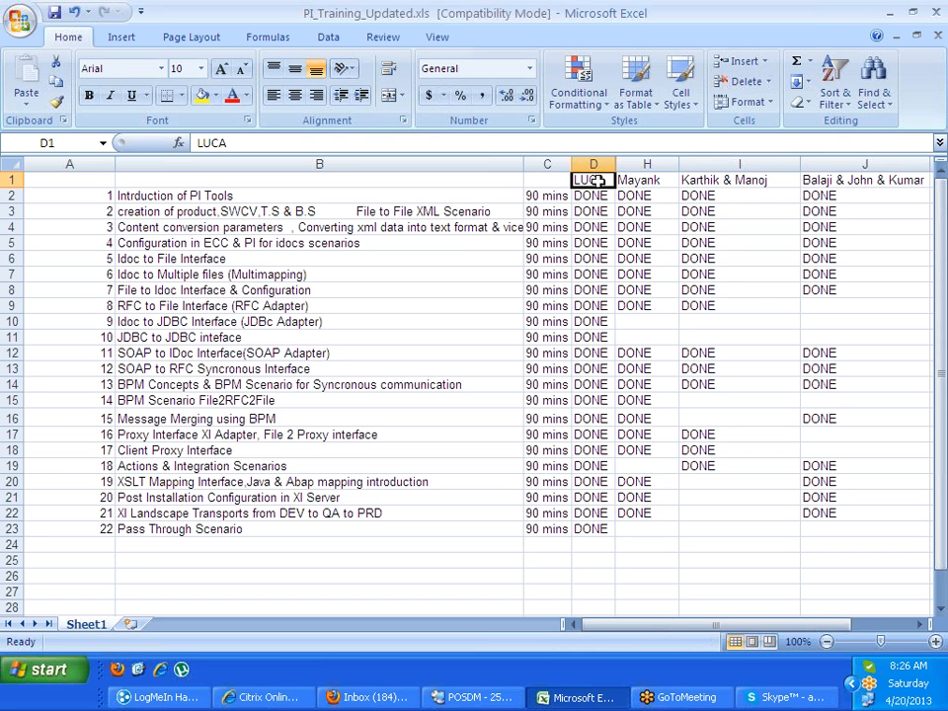
{"action": "left_click", "coordinate": [593, 165]}
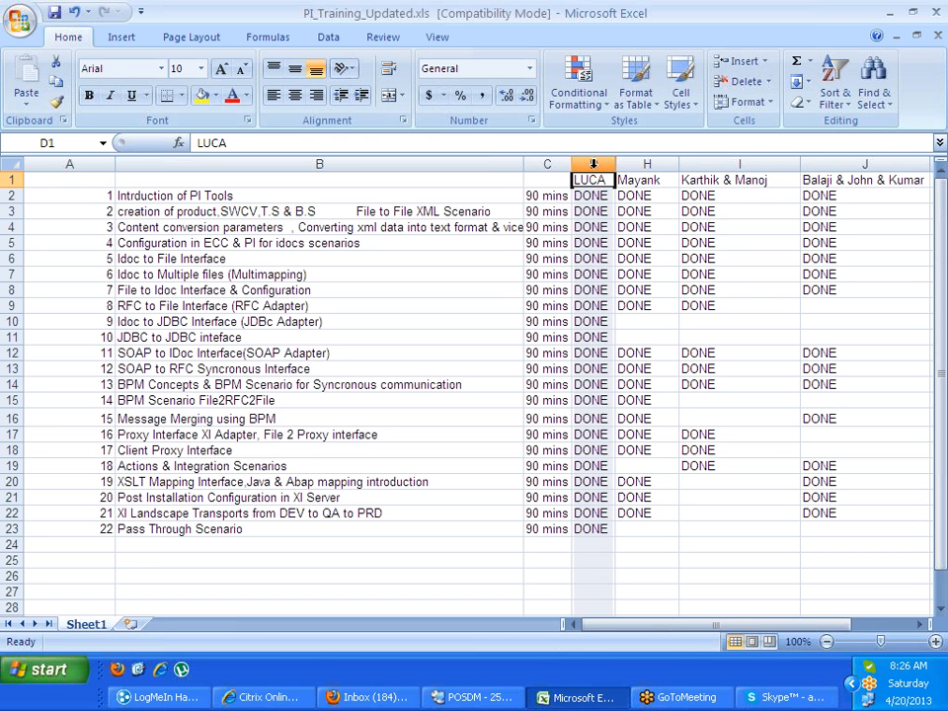
{"action": "mouse_move", "coordinate": [593, 165]}
{"action": "left_mouse_down"}
{"action": "mouse_move", "coordinate": [694, 184]}
{"action": "mouse_move", "coordinate": [864, 185]}
{"action": "left_mouse_up"}
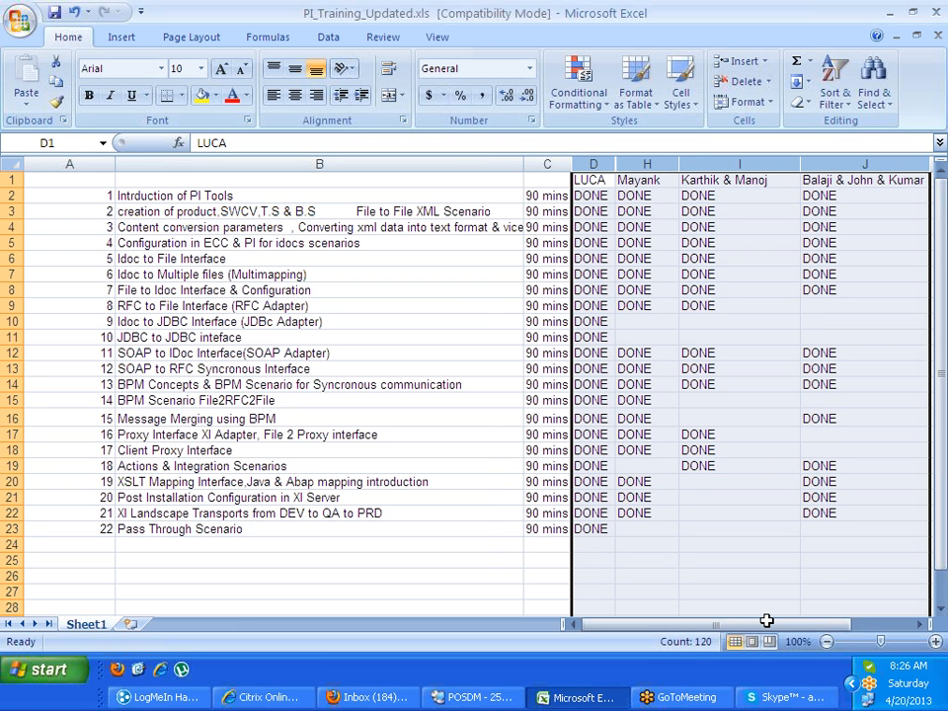
{"action": "left_click_drag", "start_coordinate": [766, 620], "coordinate": [698, 624]}
{"action": "left_click", "coordinate": [645, 528]}
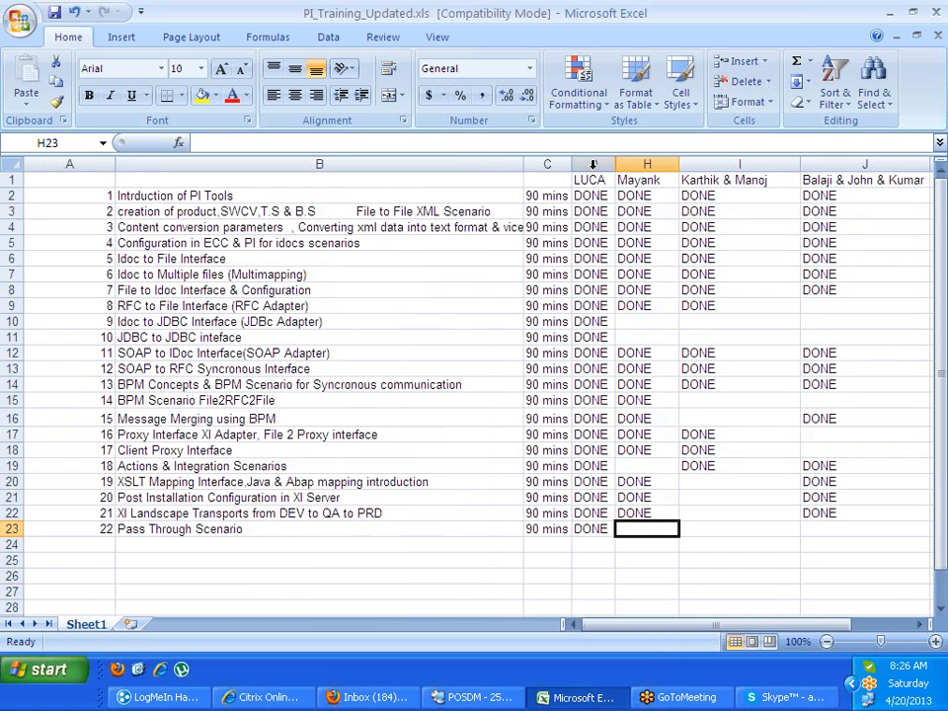
Select columns H to J of the trainees' progress and minimize the Excel window
{"action": "left_click", "coordinate": [626, 176]}
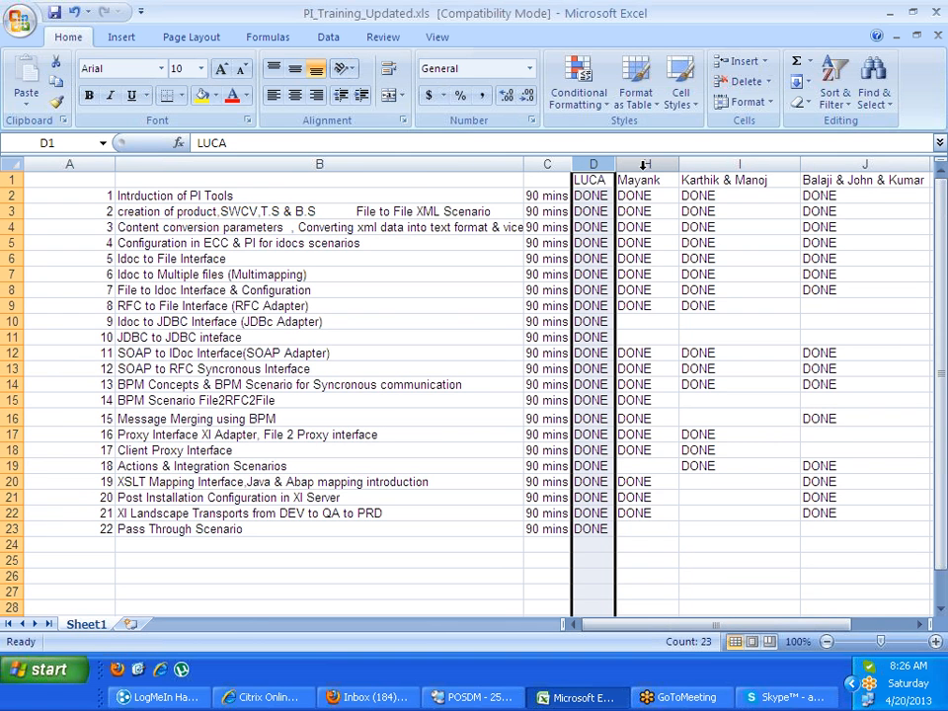
{"action": "left_click", "coordinate": [647, 164]}
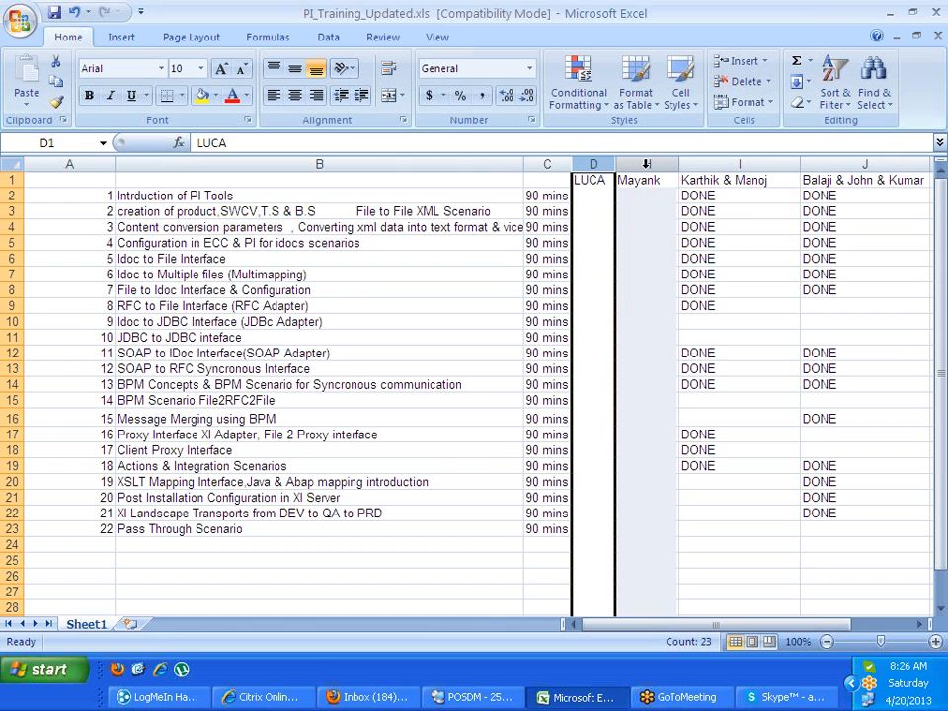
{"action": "left_click_drag", "start_coordinate": [646, 164], "coordinate": [837, 166]}
{"action": "left_click", "coordinate": [659, 322]}
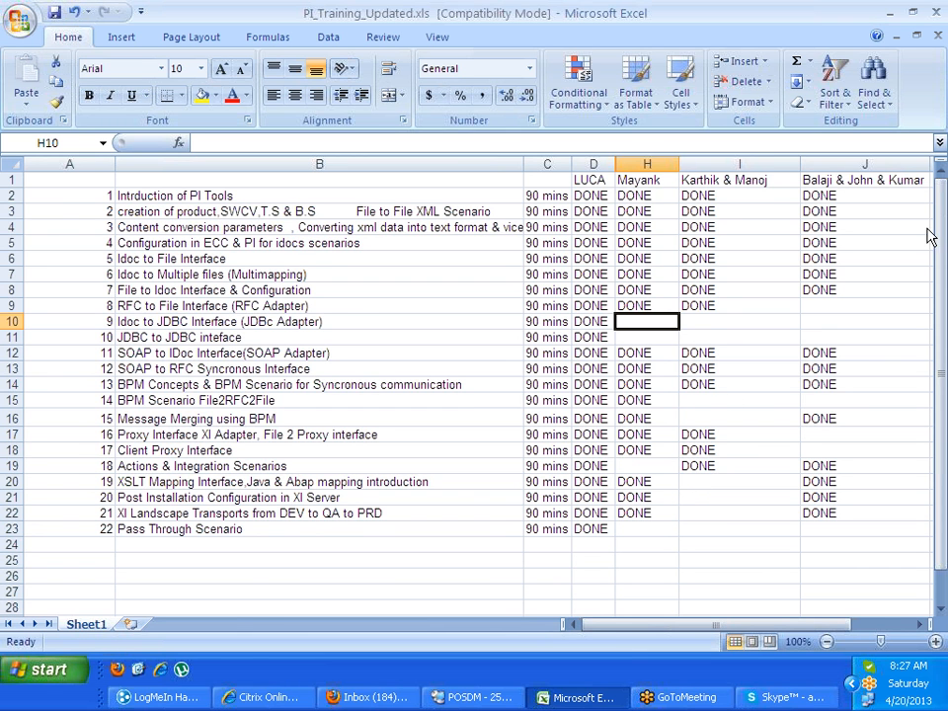
{"action": "left_click", "coordinate": [889, 14]}
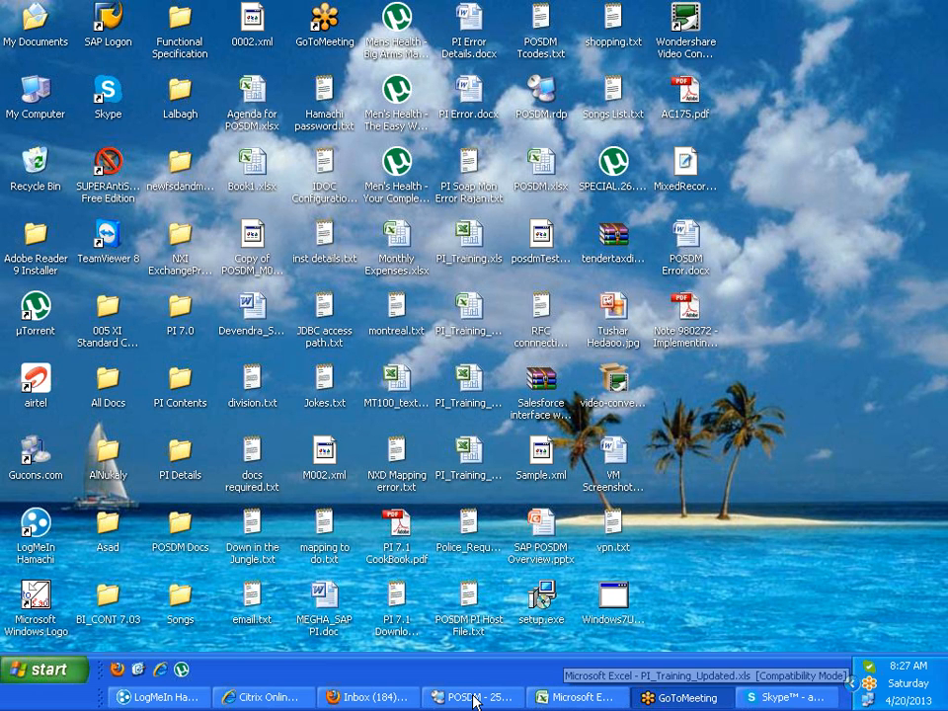
Restore the remote desktop and close the Enterprise Services Builder window, confirming Exit
{"action": "left_click", "coordinate": [475, 698]}
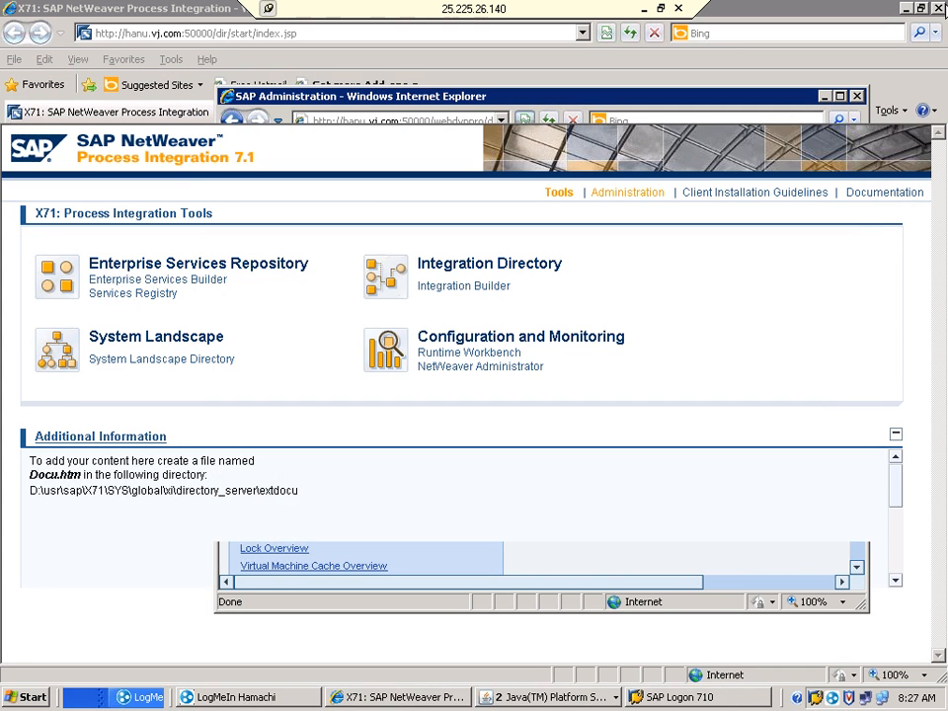
{"action": "right_click", "coordinate": [549, 699]}
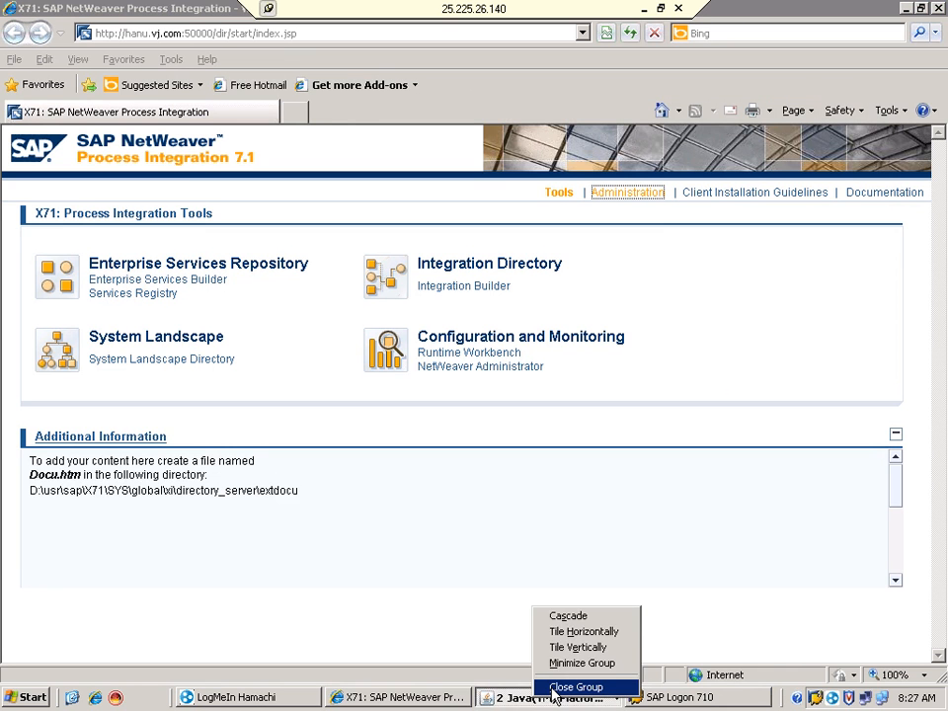
{"action": "left_click", "coordinate": [514, 698]}
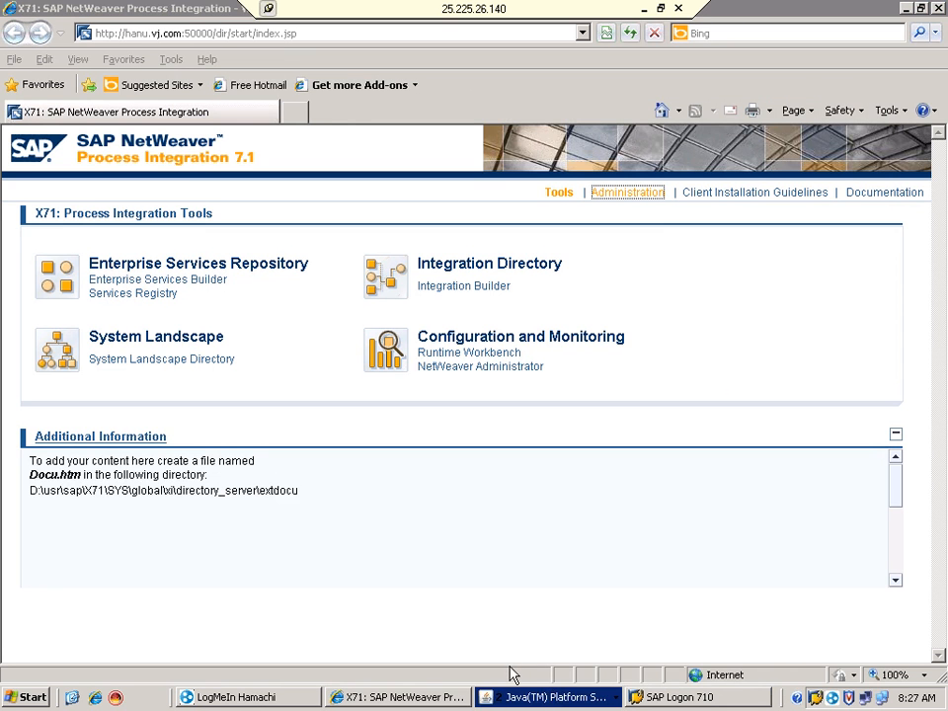
{"action": "left_click", "coordinate": [523, 696]}
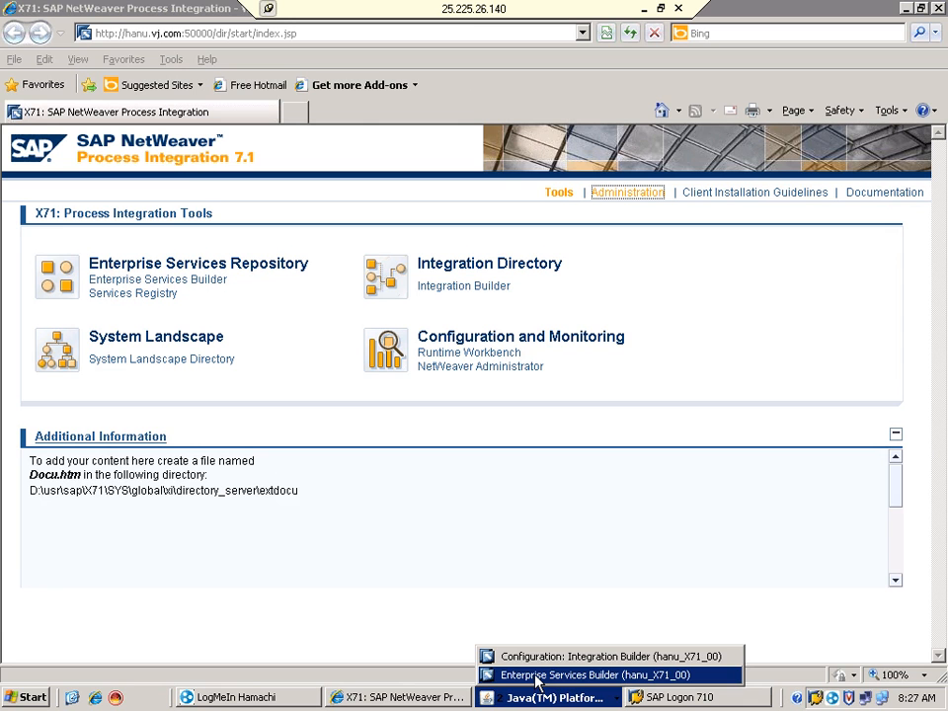
{"action": "left_click", "coordinate": [538, 679]}
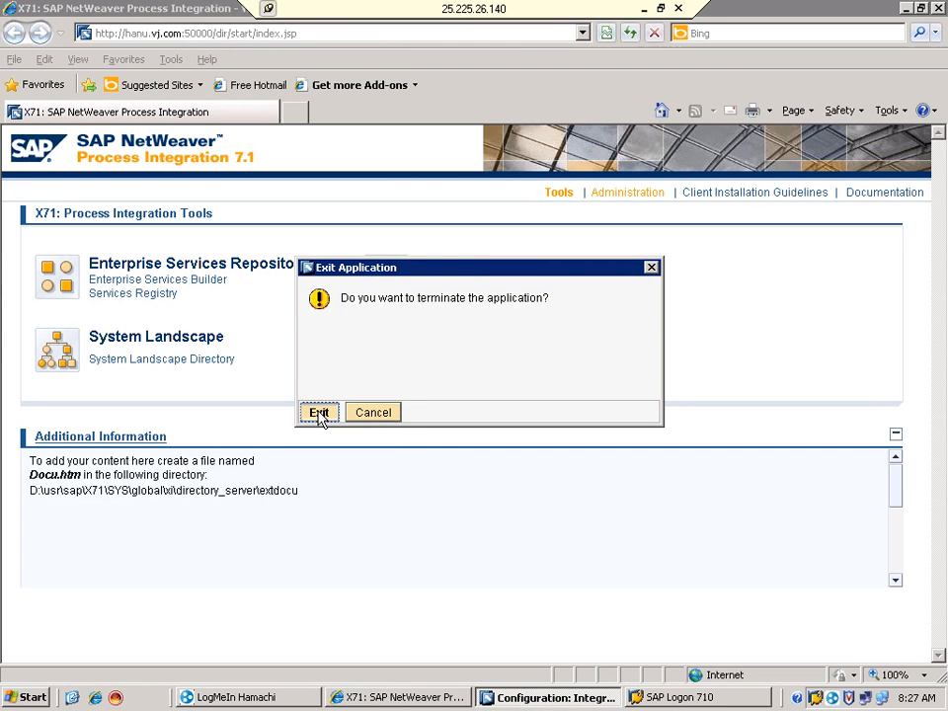
{"action": "left_click", "coordinate": [319, 412]}
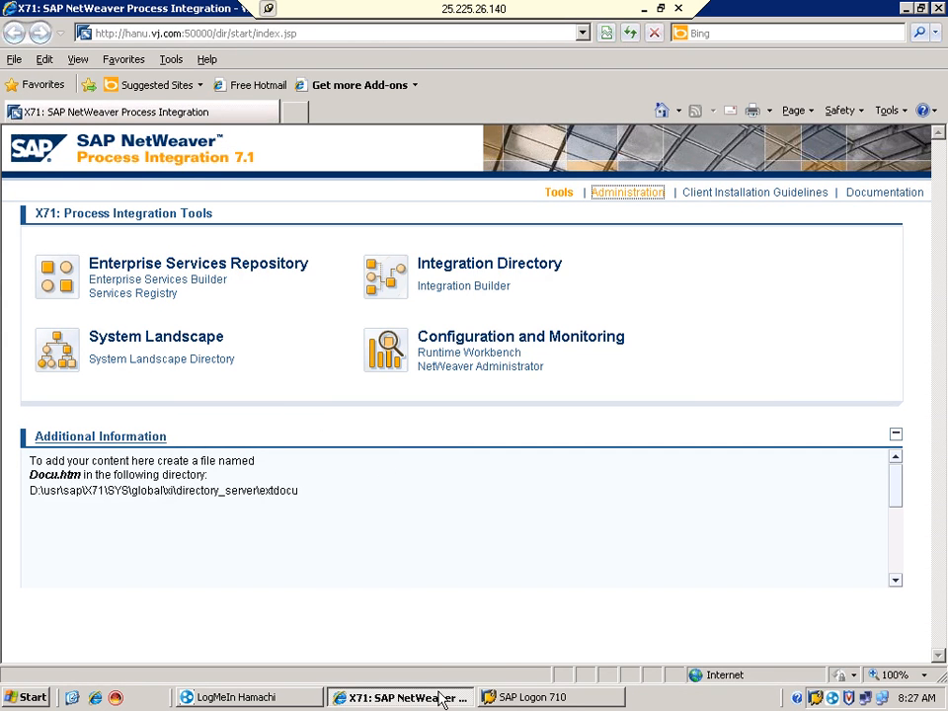
Bring the SAP Logon window to the front
{"action": "left_click", "coordinate": [526, 698]}
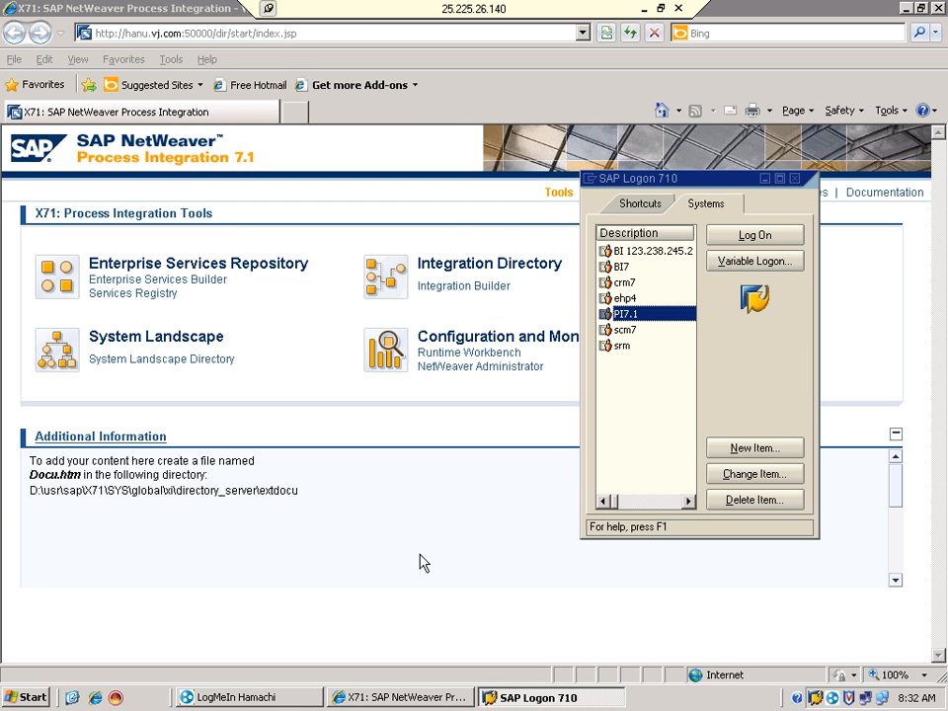
Choose the PI7.1 system, fill in the saved user name and enter the password
{"action": "left_click", "coordinate": [939, 12]}
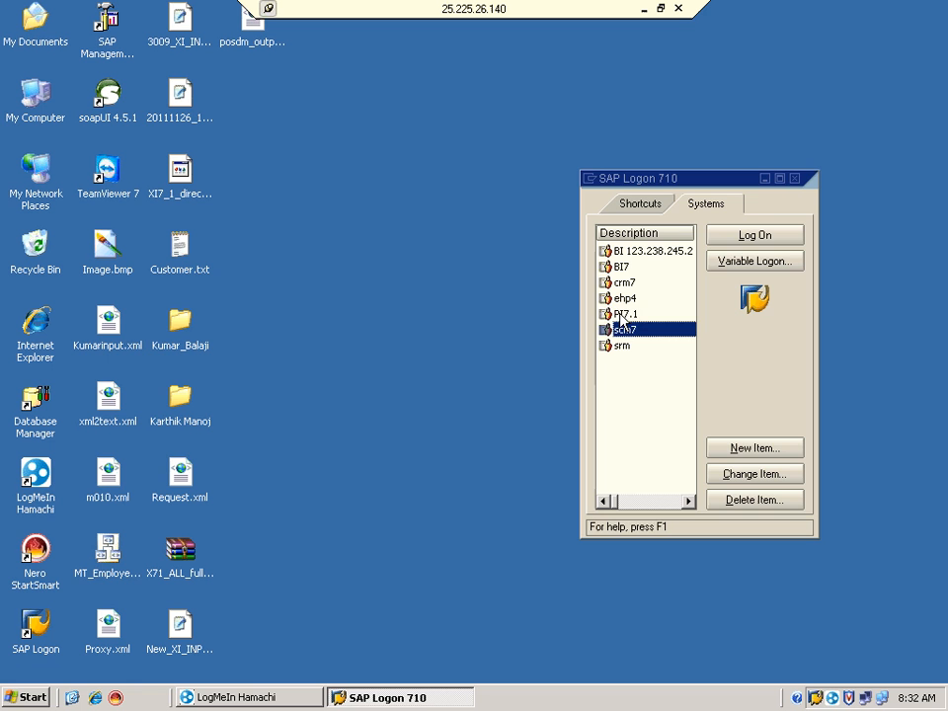
{"action": "left_click", "coordinate": [731, 238]}
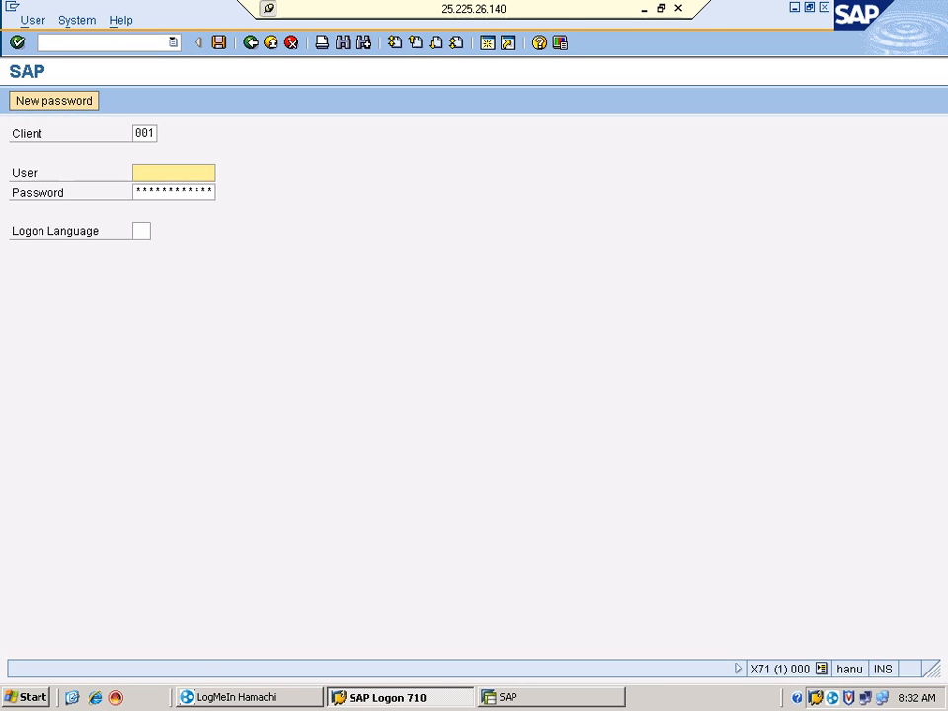
{"action": "left_click", "coordinate": [167, 173]}
{"action": "left_click", "coordinate": [158, 189]}
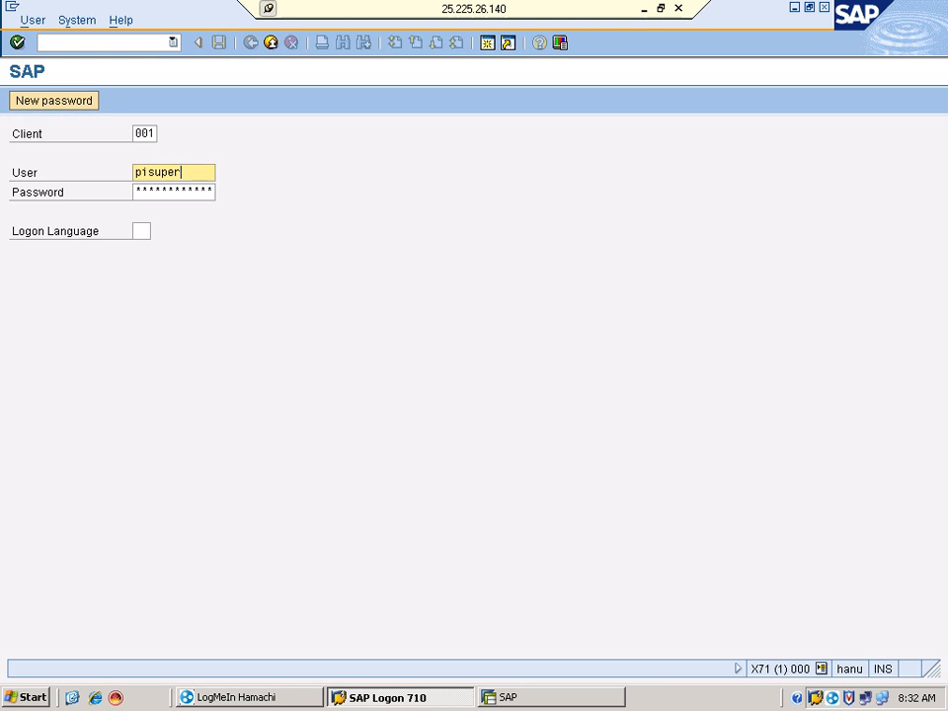
{"action": "key", "text": "Return"}
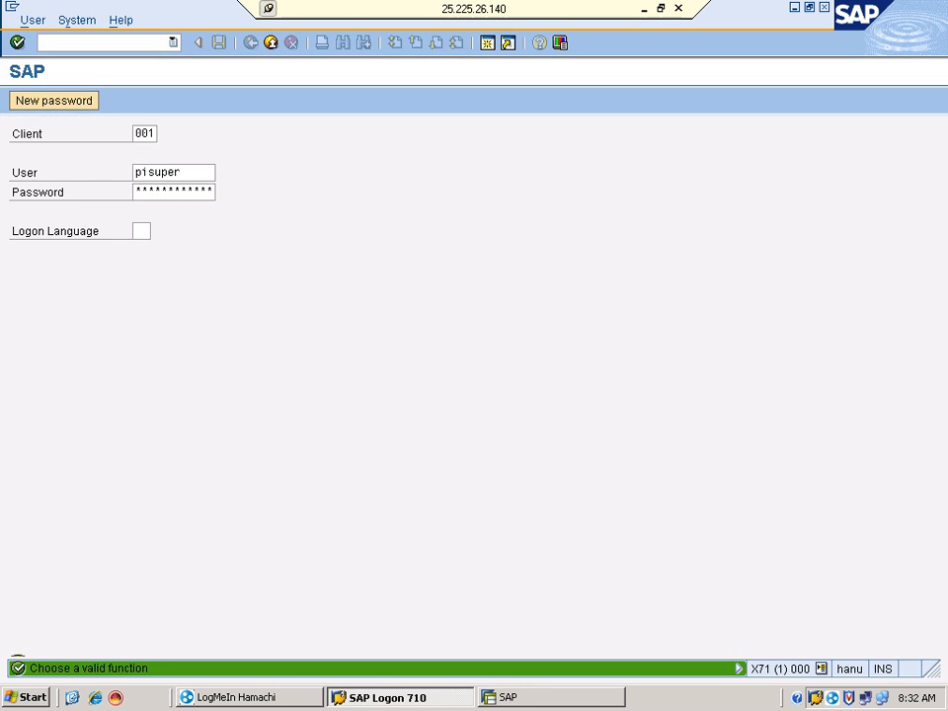
{"action": "left_click", "coordinate": [136, 191]}
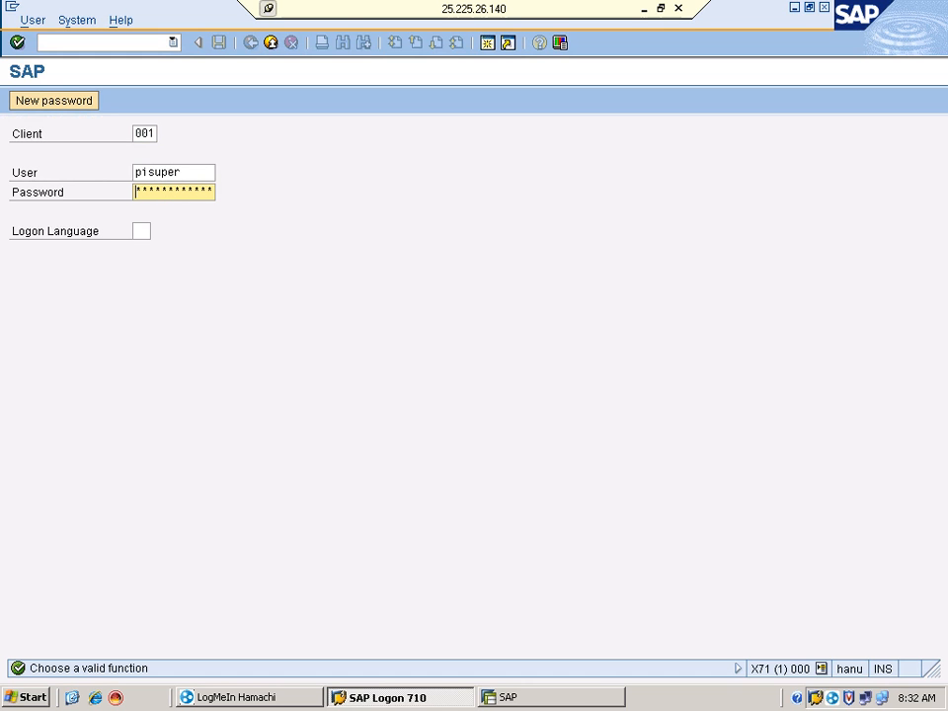
{"action": "type", "text": "******"}
Log on to system X71 and enter transaction sxmb_ifr in the command field
{"action": "key", "text": "Return"}
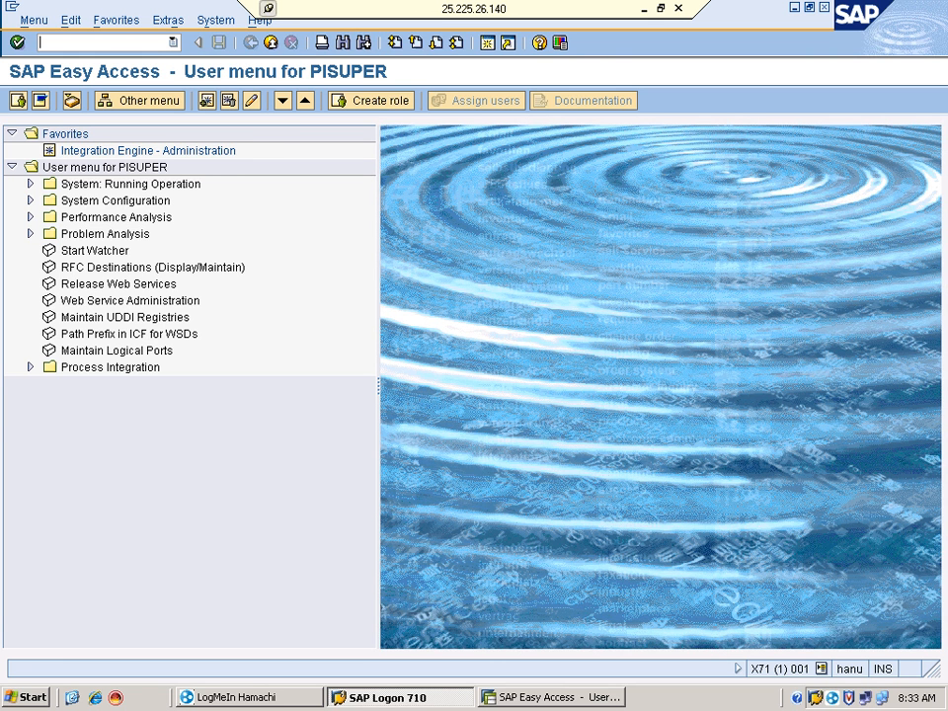
{"action": "type", "text": "sxmb_ifr"}
Run sxmb_ifr, maximize and reload the X71 tools page from Favorites, then launch Integration Builder
{"action": "key", "text": "Return"}
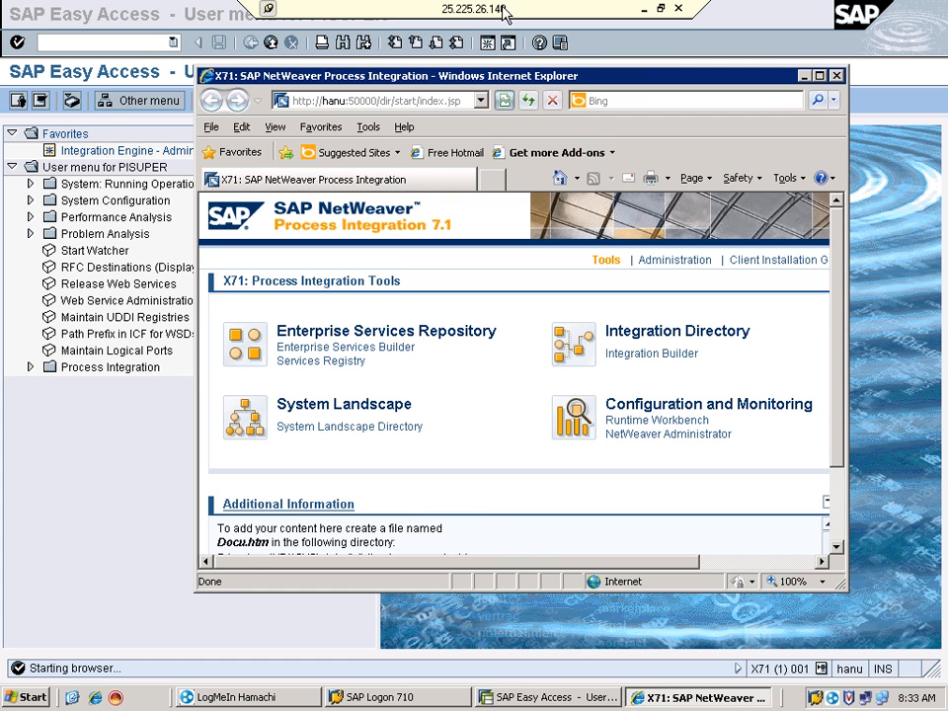
{"action": "left_click", "coordinate": [821, 77]}
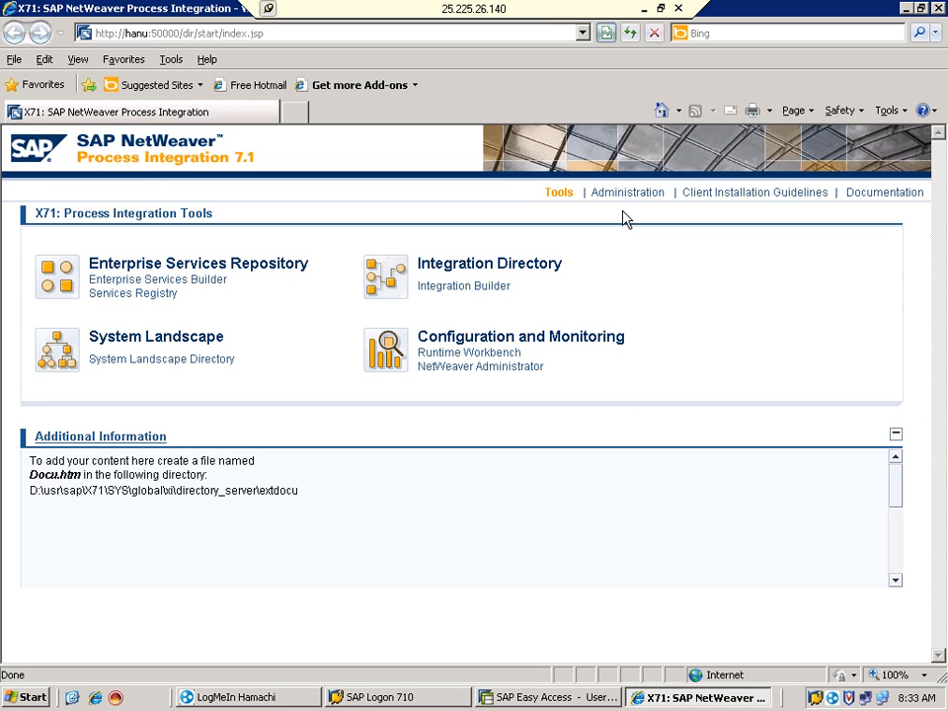
{"action": "left_click", "coordinate": [145, 37]}
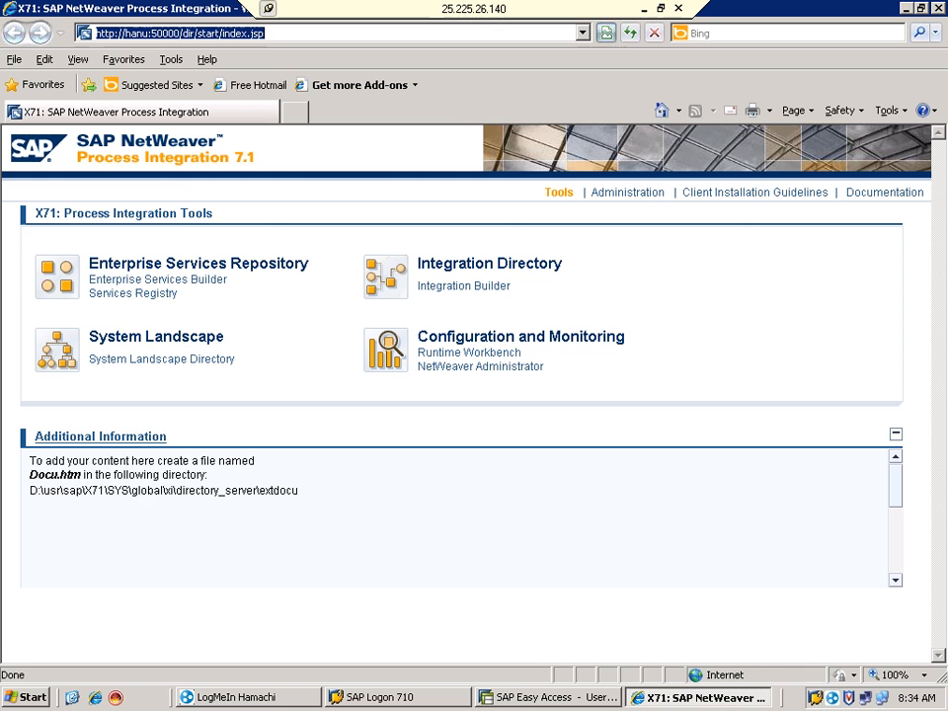
{"action": "left_click", "coordinate": [127, 61]}
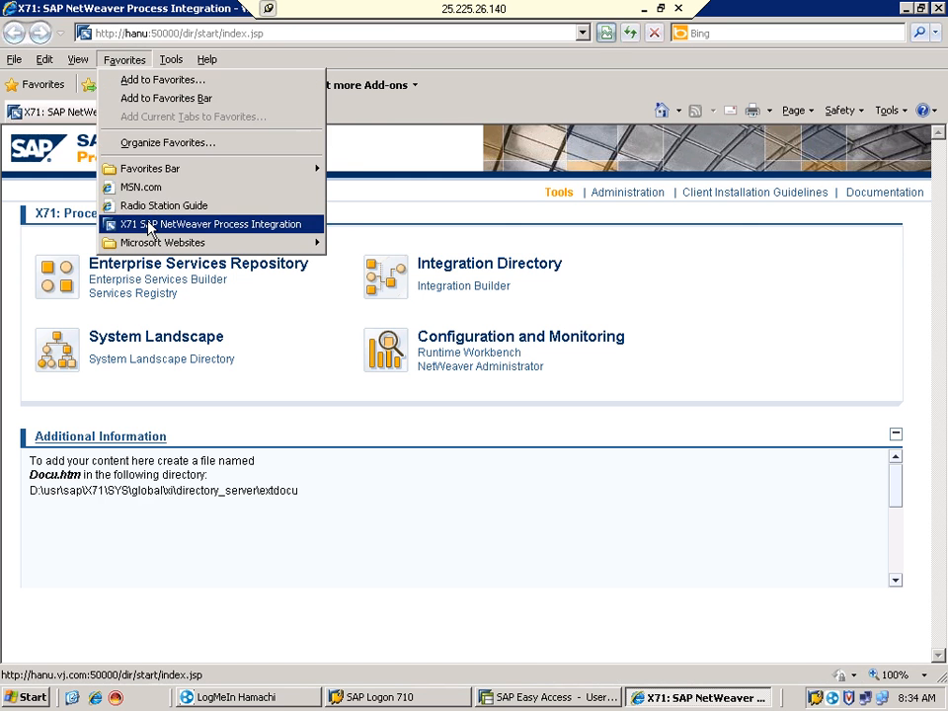
{"action": "left_click", "coordinate": [148, 223]}
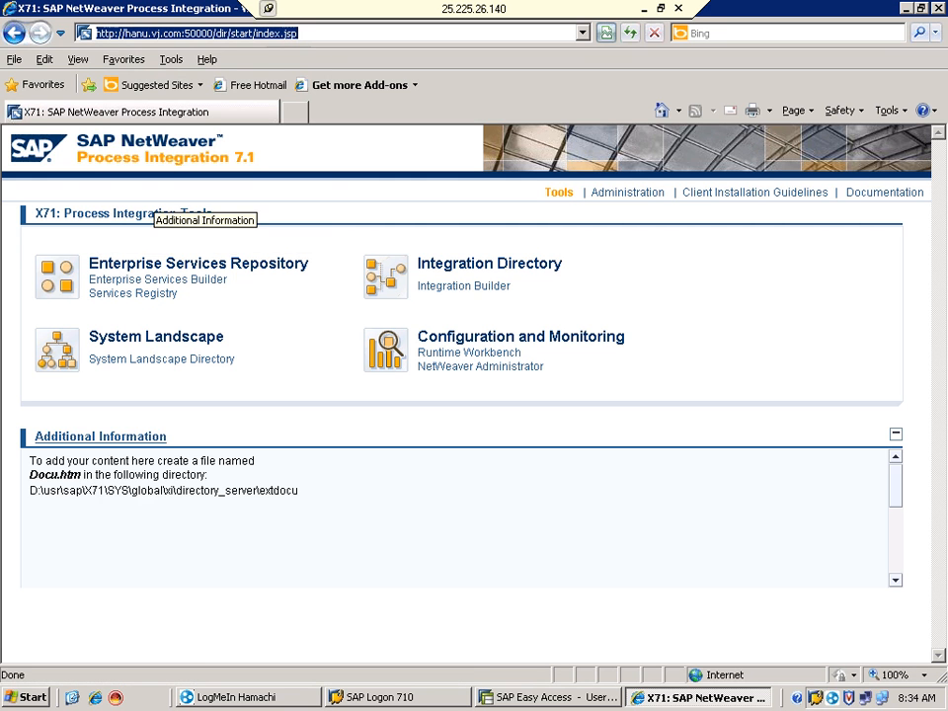
{"action": "left_click", "coordinate": [493, 287]}
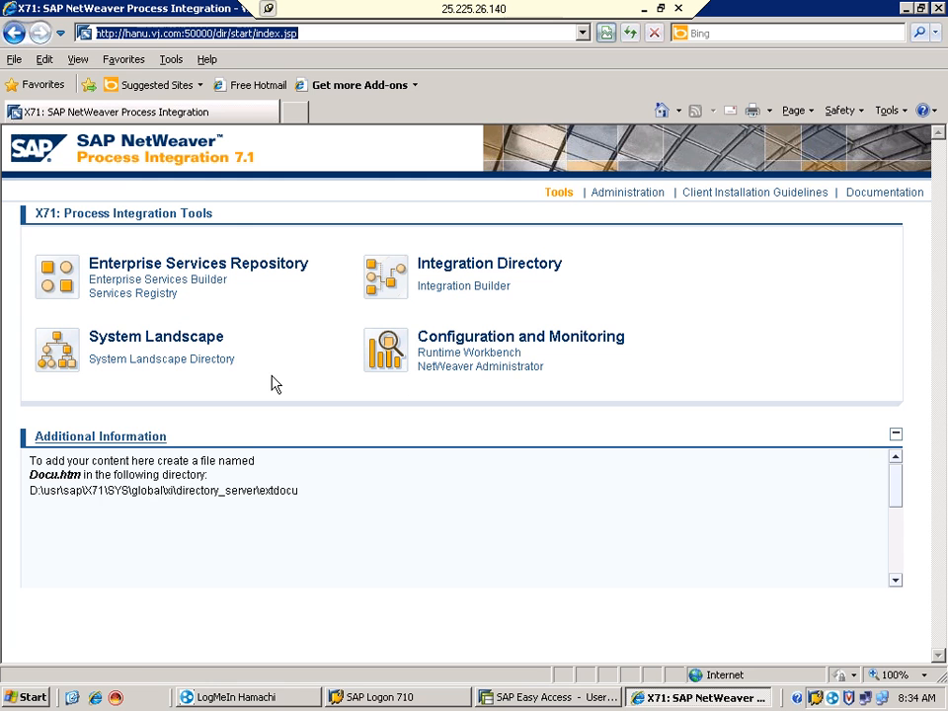
Open the System Landscape Directory and sign in with the saved user ID and password
{"action": "left_click", "coordinate": [95, 361]}
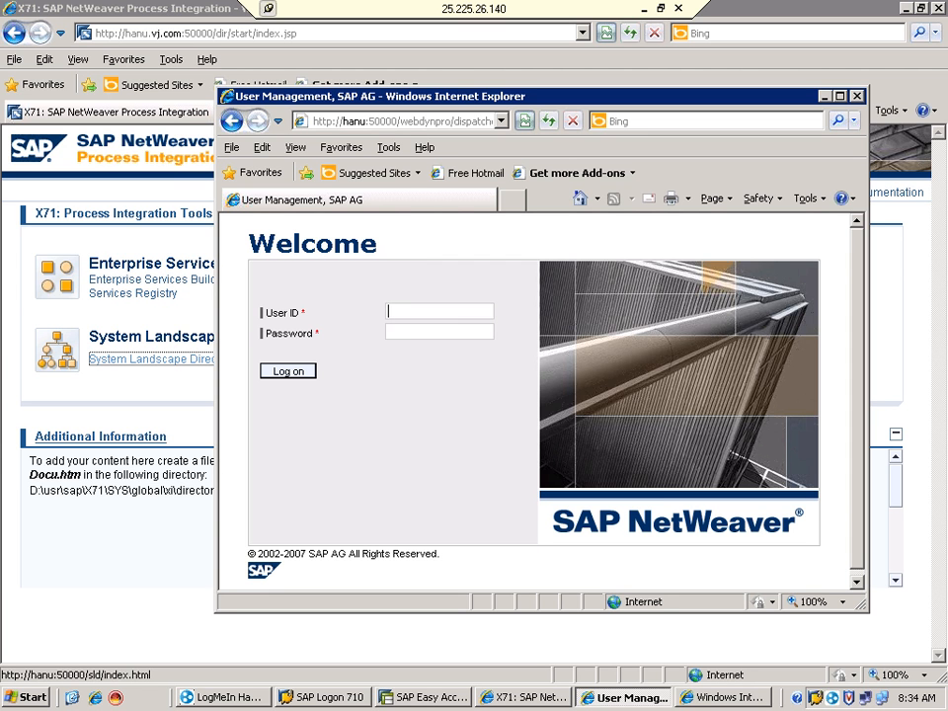
{"action": "type", "text": "pi"}
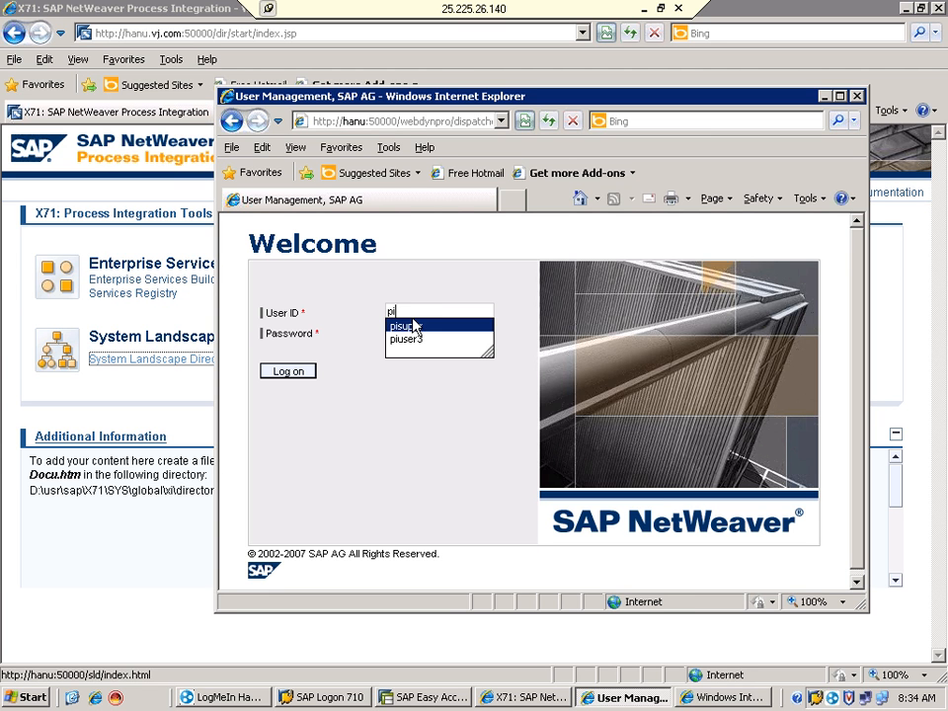
{"action": "left_click", "coordinate": [414, 326]}
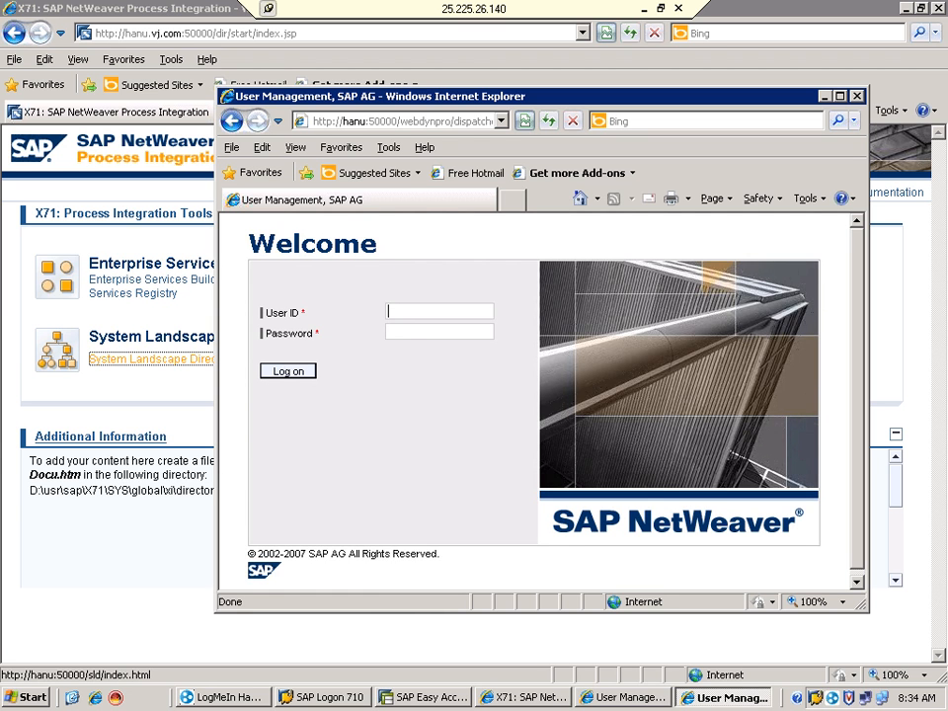
{"action": "type", "text": "pis"}
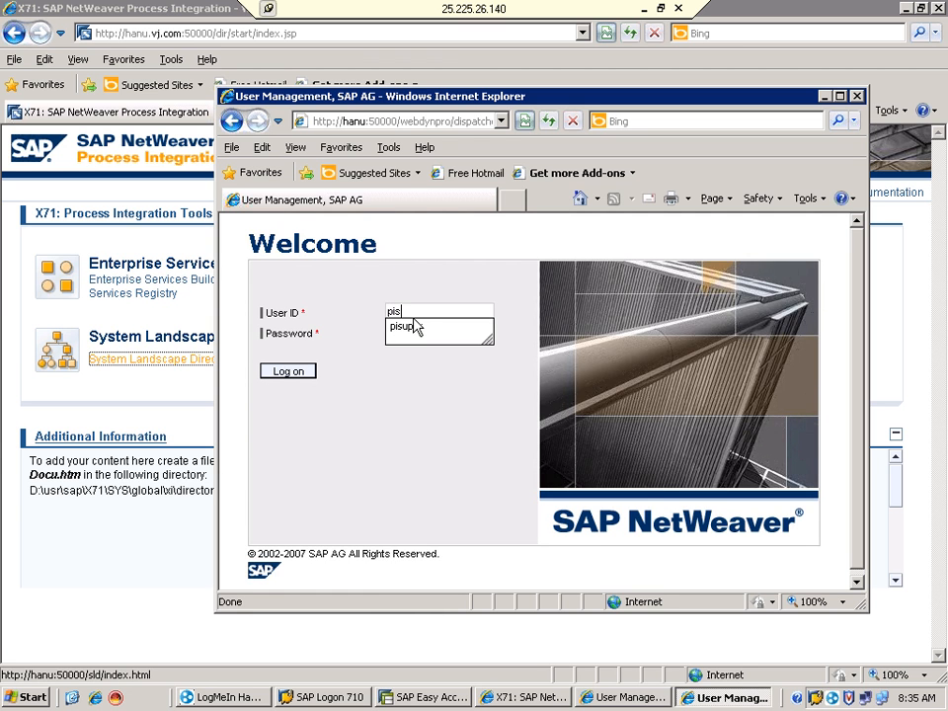
{"action": "left_click", "coordinate": [416, 330]}
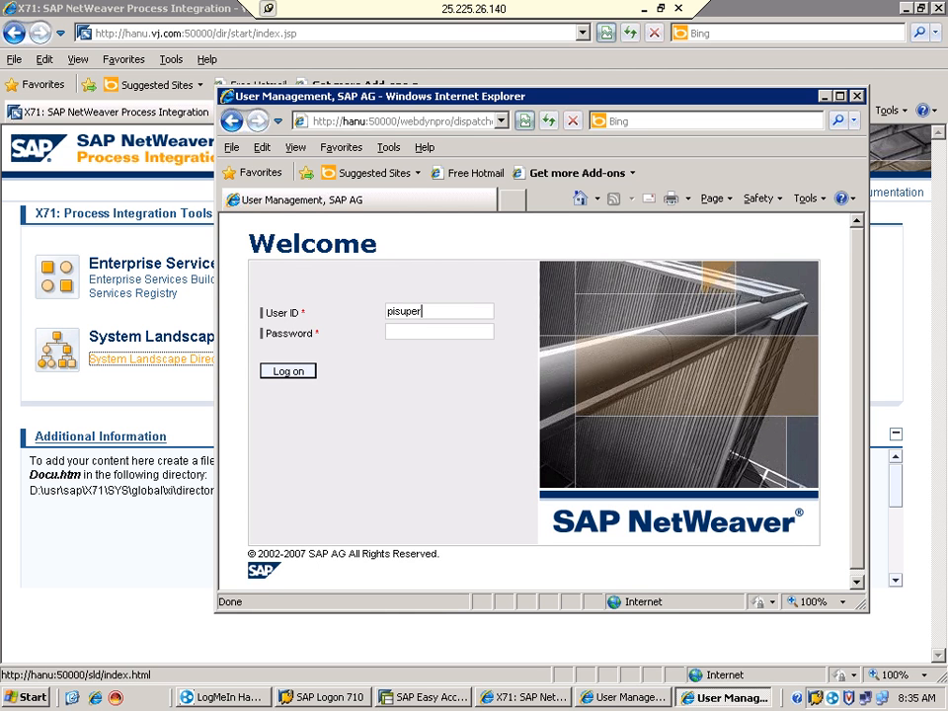
{"action": "key", "text": "Tab"}
{"action": "type", "text": "••••••••"}
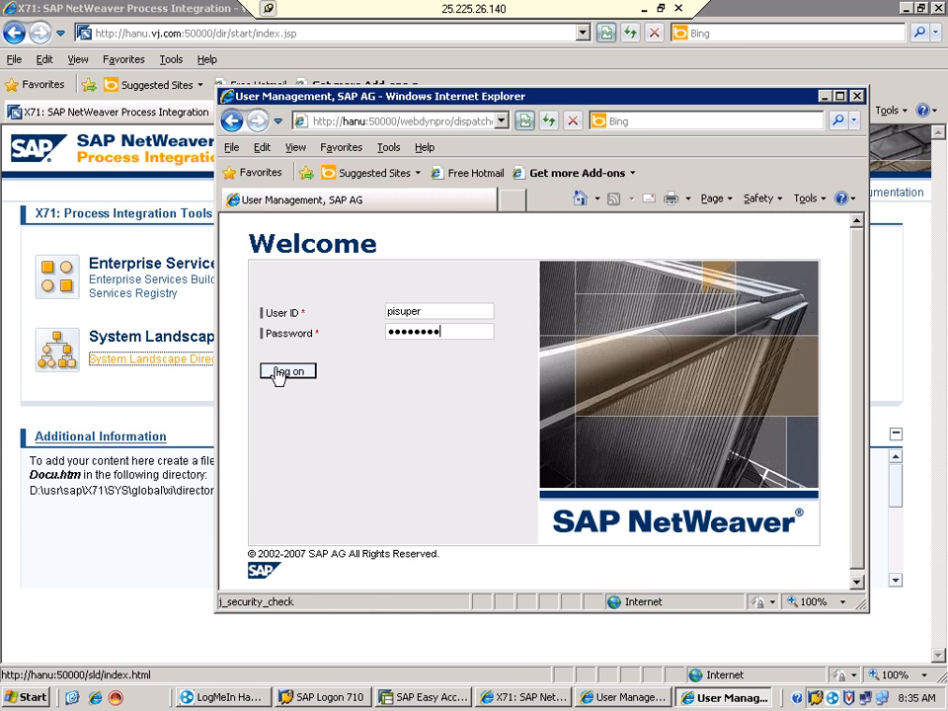
{"action": "left_click", "coordinate": [278, 372]}
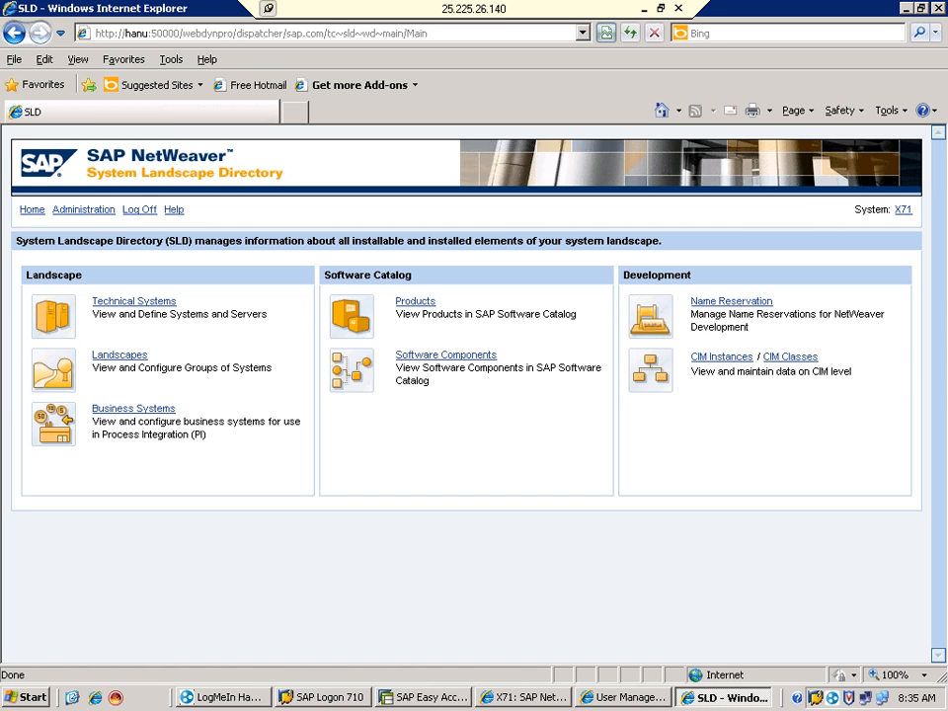
List the technical systems, show EH4 on hanu's ABAP details and select its installation number
{"action": "left_click", "coordinate": [116, 306]}
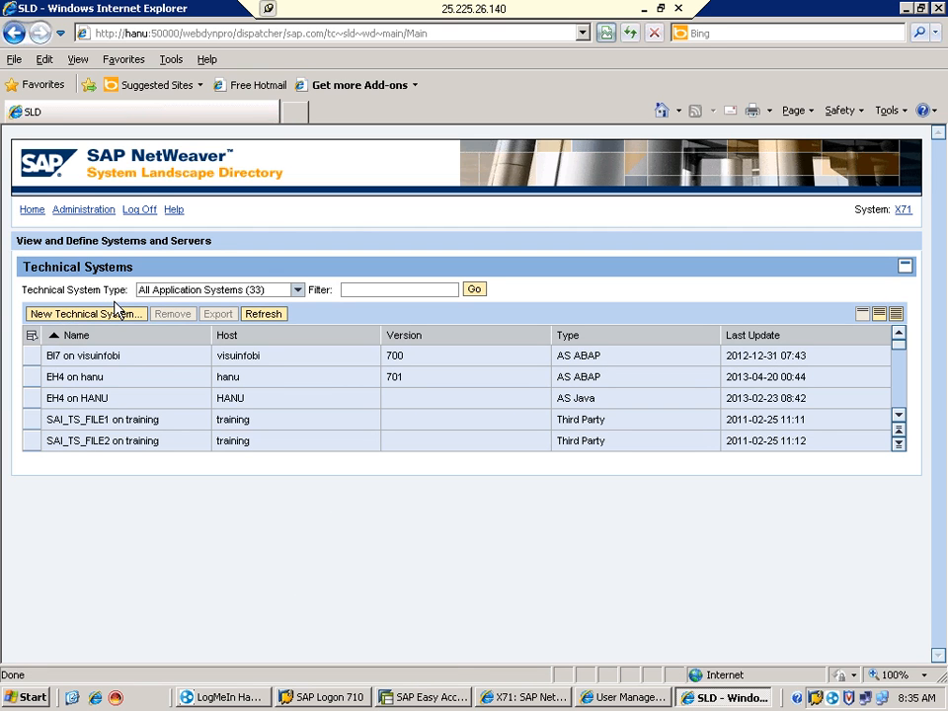
{"action": "left_click", "coordinate": [32, 377]}
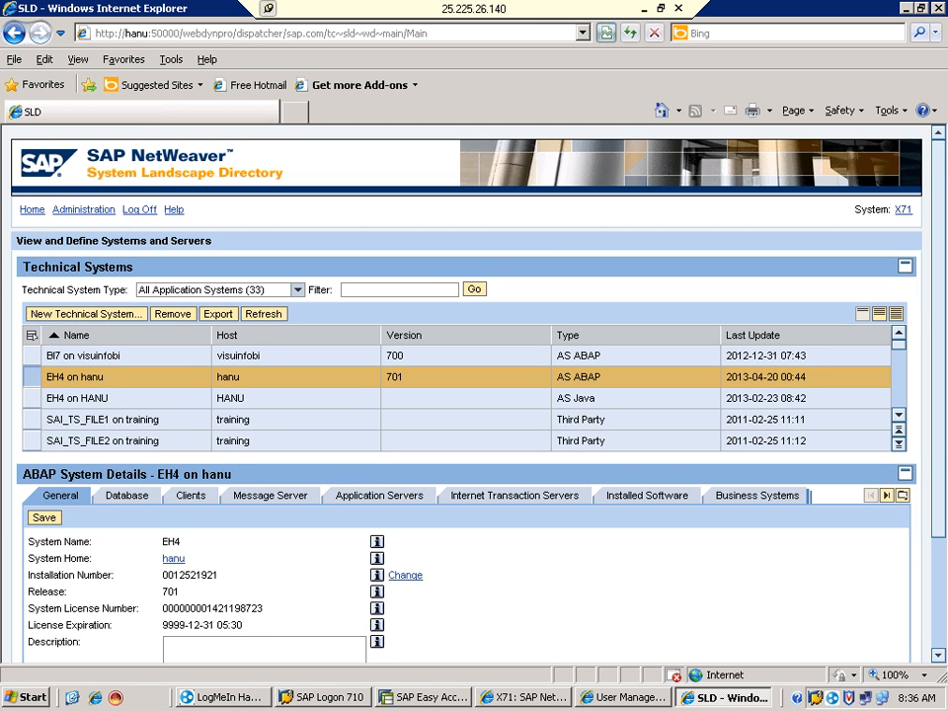
{"action": "double_click", "coordinate": [190, 575]}
Select part of the licence number, then show EH4 on hanu's clients 000, 001, 066, 800 and 810
{"action": "left_click_drag", "start_coordinate": [207, 608], "coordinate": [164, 609]}
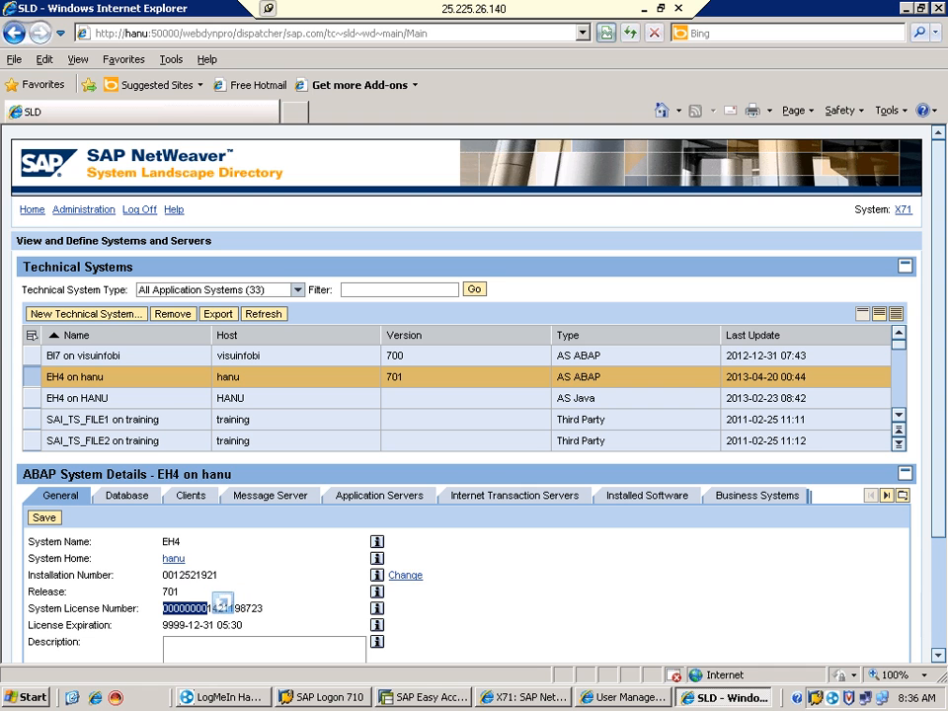
{"action": "left_click", "coordinate": [188, 498]}
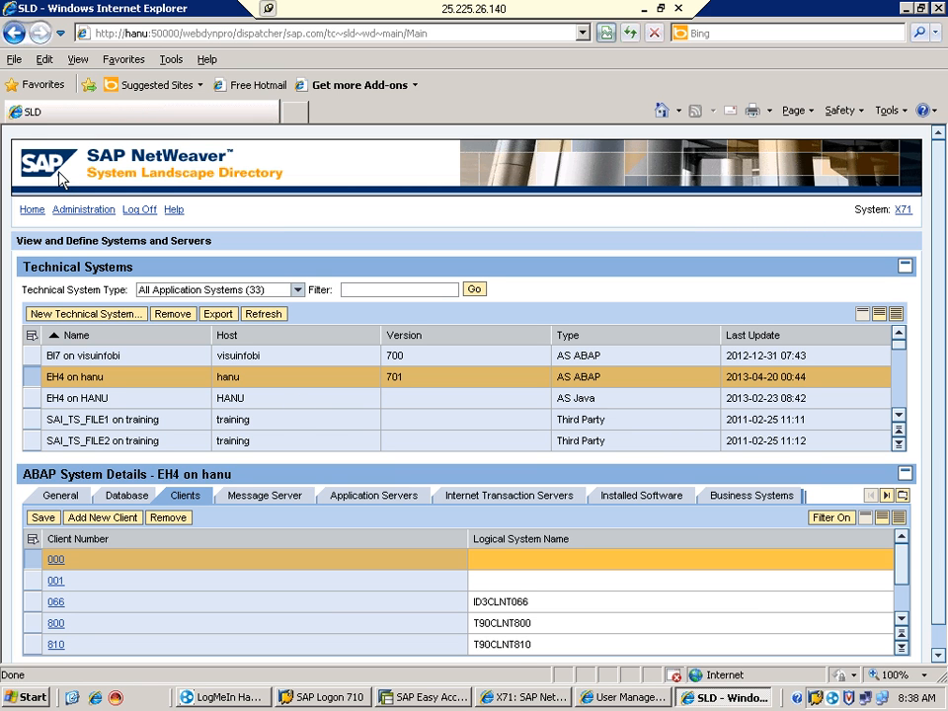
View the Business Systems list from SLD Home, return Home, and open a new browser window
{"action": "left_click", "coordinate": [32, 210]}
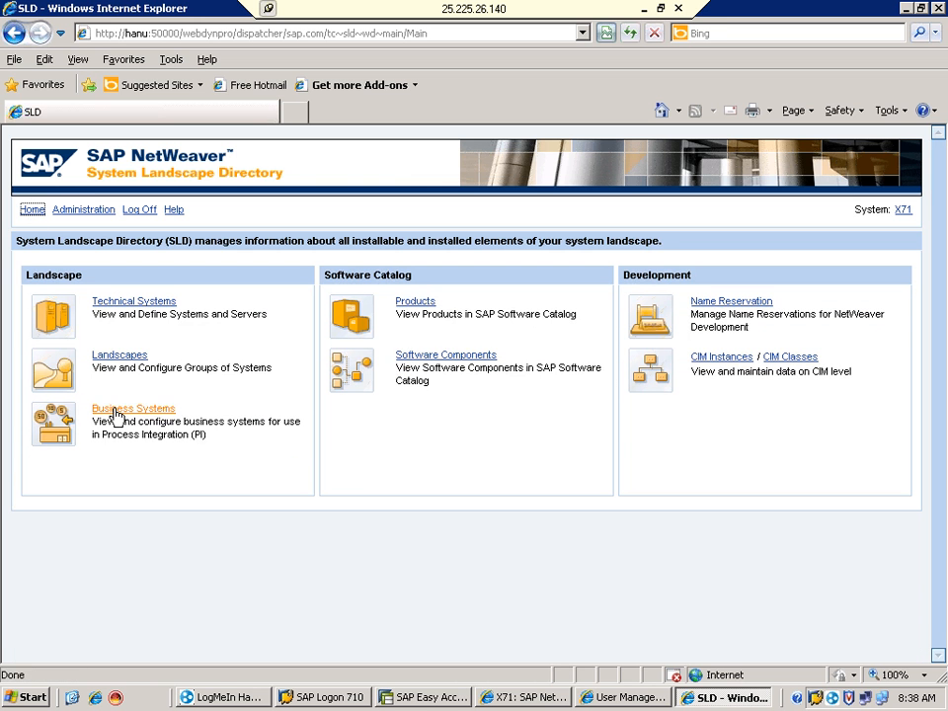
{"action": "left_click", "coordinate": [113, 410]}
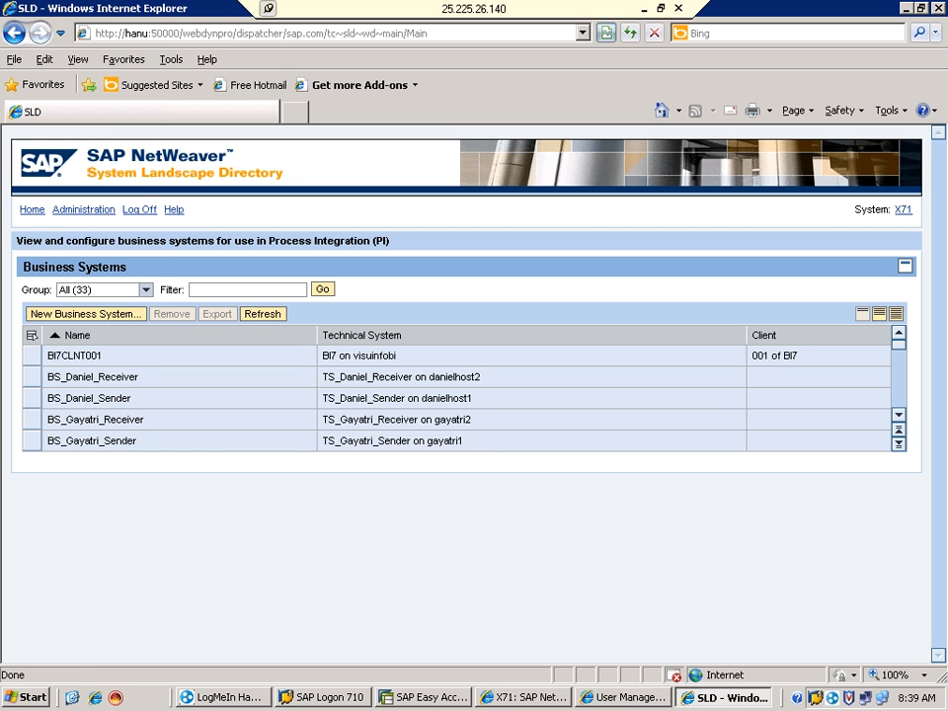
{"action": "left_click", "coordinate": [30, 212]}
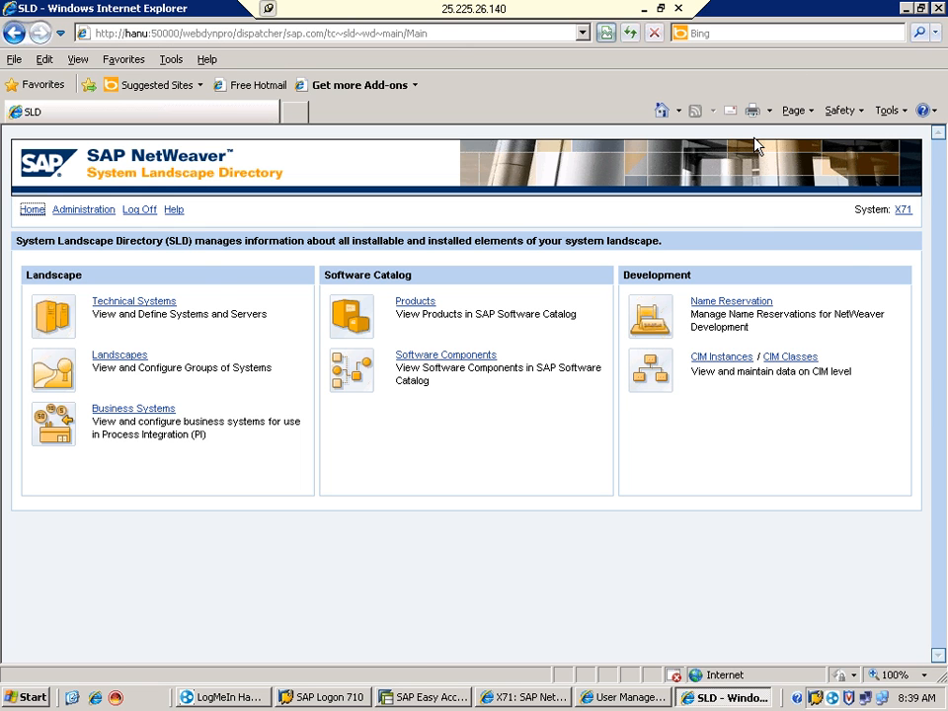
{"action": "key", "text": "ctrl+n"}
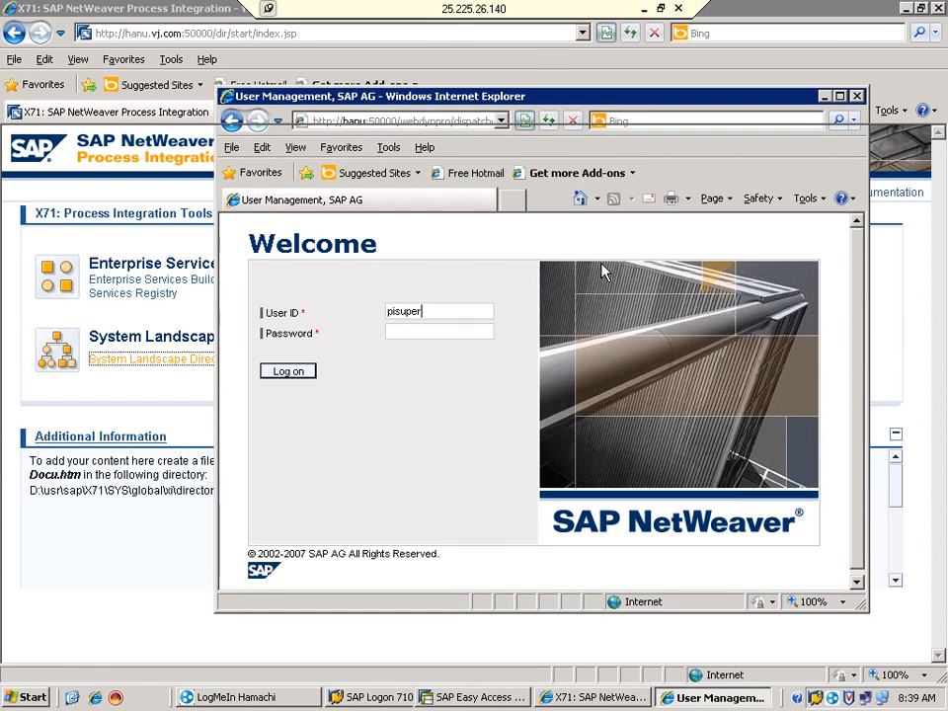
Close the User Management logon window to return to the X71 Process Integration Tools page
{"action": "left_click", "coordinate": [856, 96]}
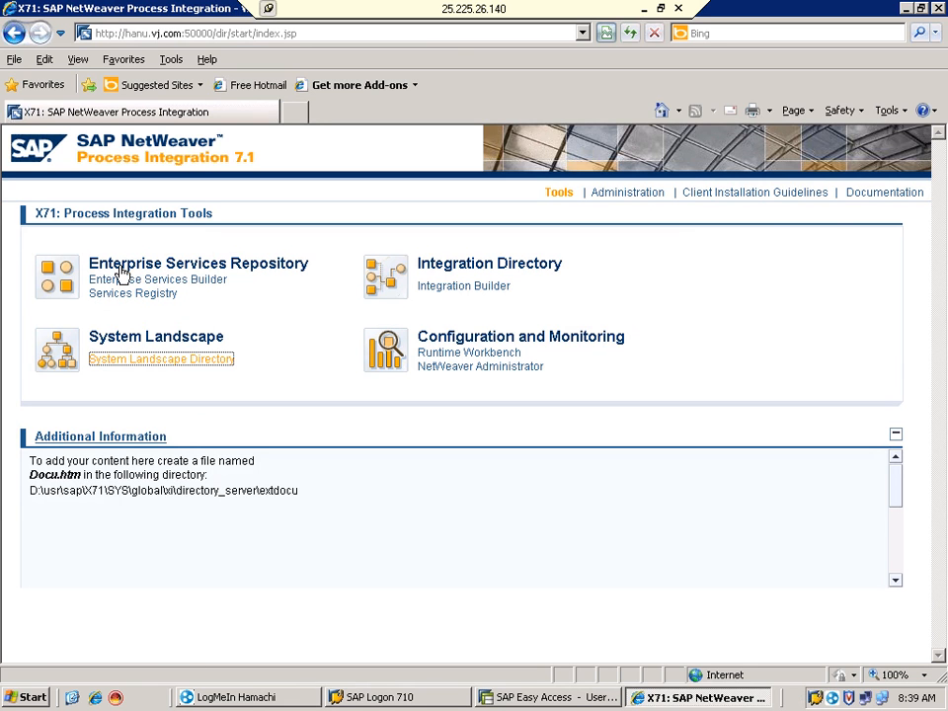
{"action": "left_click_drag", "start_coordinate": [91, 263], "coordinate": [563, 264]}
{"action": "left_click", "coordinate": [128, 341]}
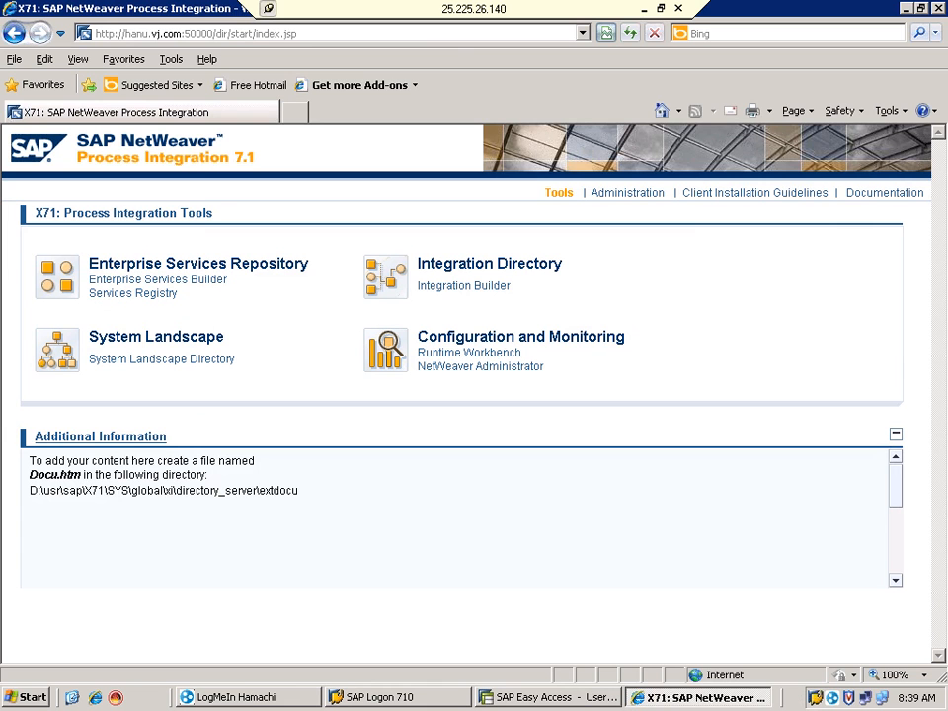
Launch the Enterprise Services Builder from the PI 7.1 tools page through Java Web Start
{"action": "left_click", "coordinate": [99, 284]}
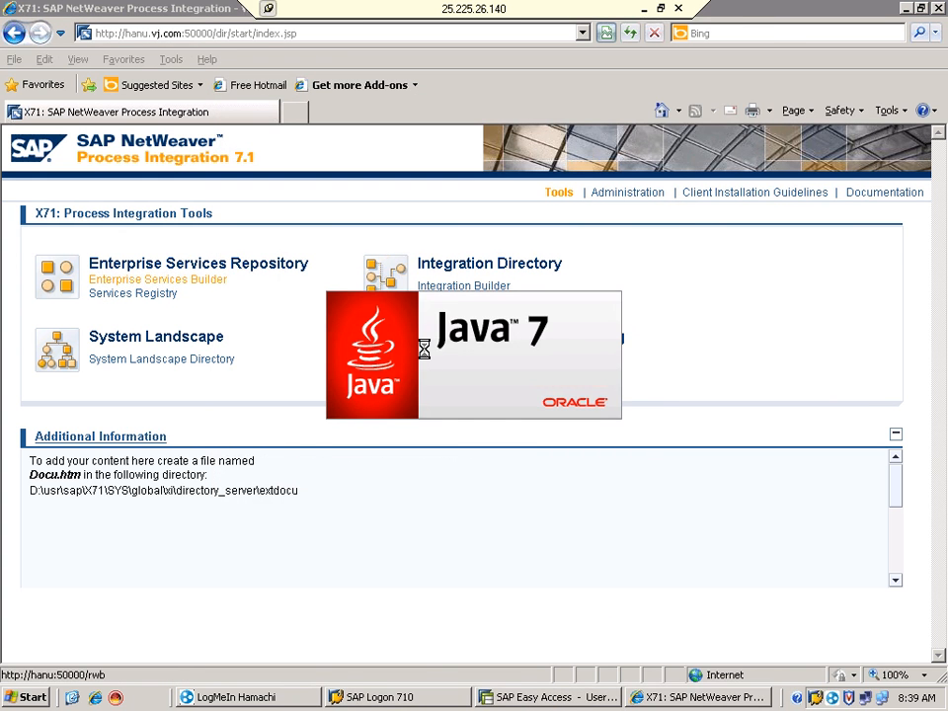
{"action": "left_click", "coordinate": [426, 356]}
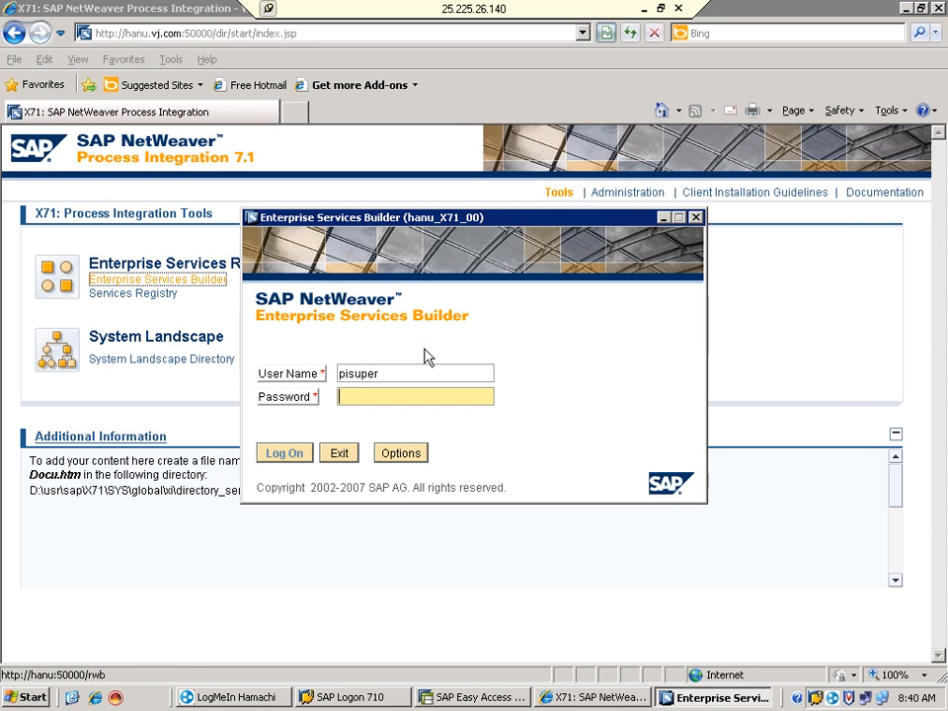
Enter the account password in the Enterprise Services Builder logon dialog and log on
{"action": "type", "text": "•••••••"}
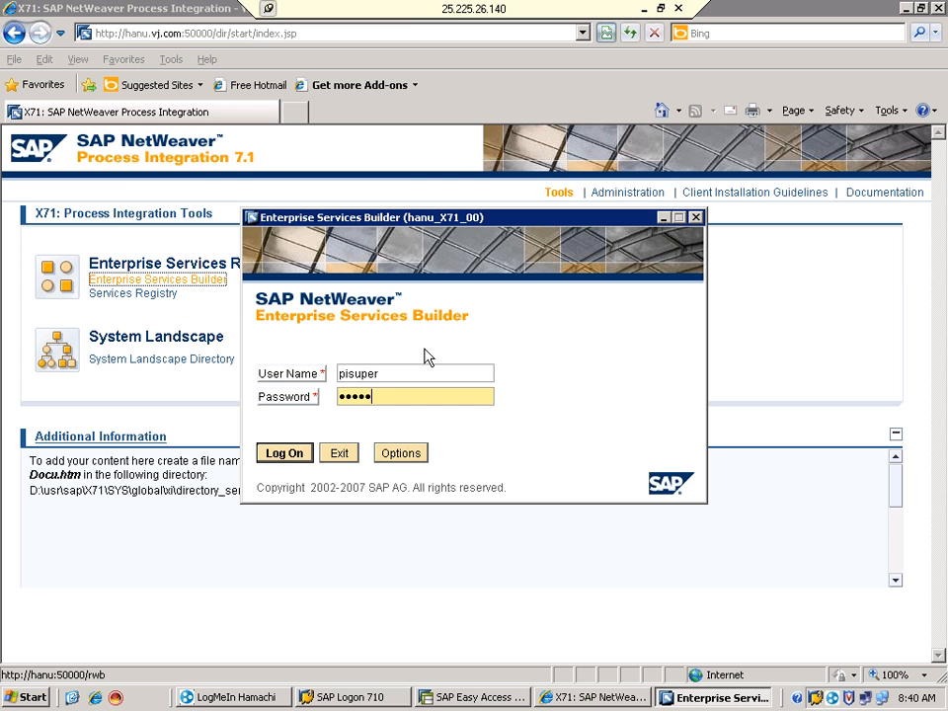
{"action": "type", "text": "•"}
{"action": "left_click", "coordinate": [277, 449]}
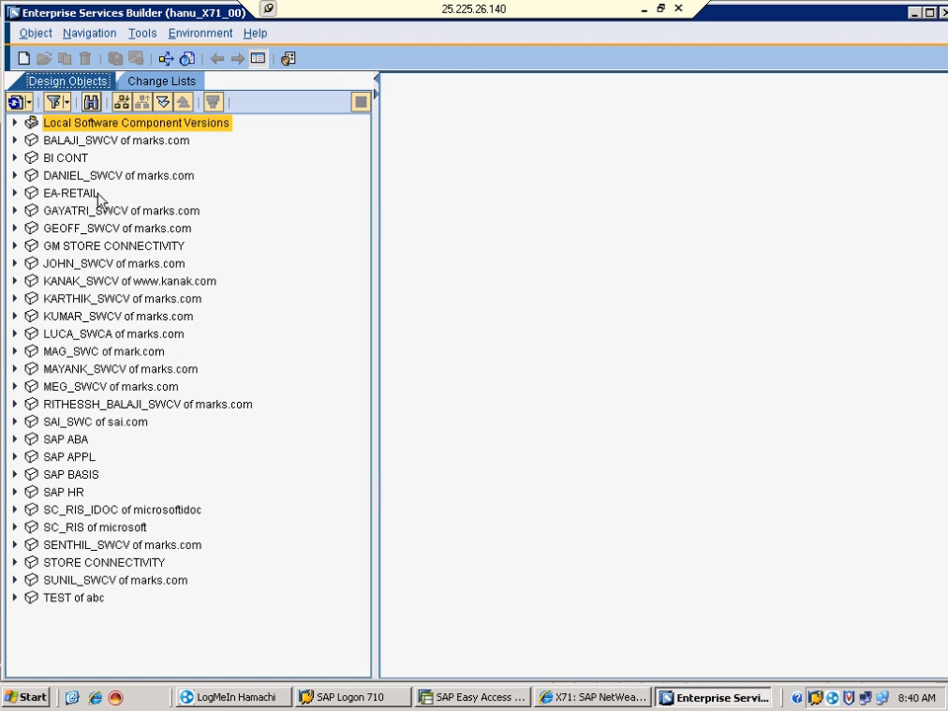
{"action": "left_click", "coordinate": [15, 175]}
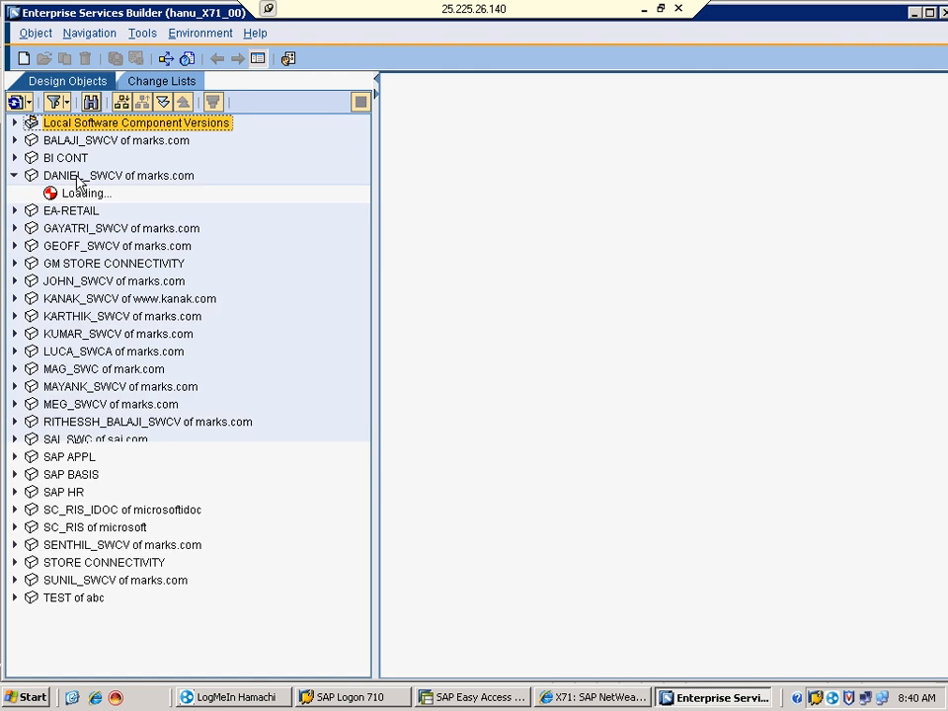
{"action": "left_click", "coordinate": [33, 193]}
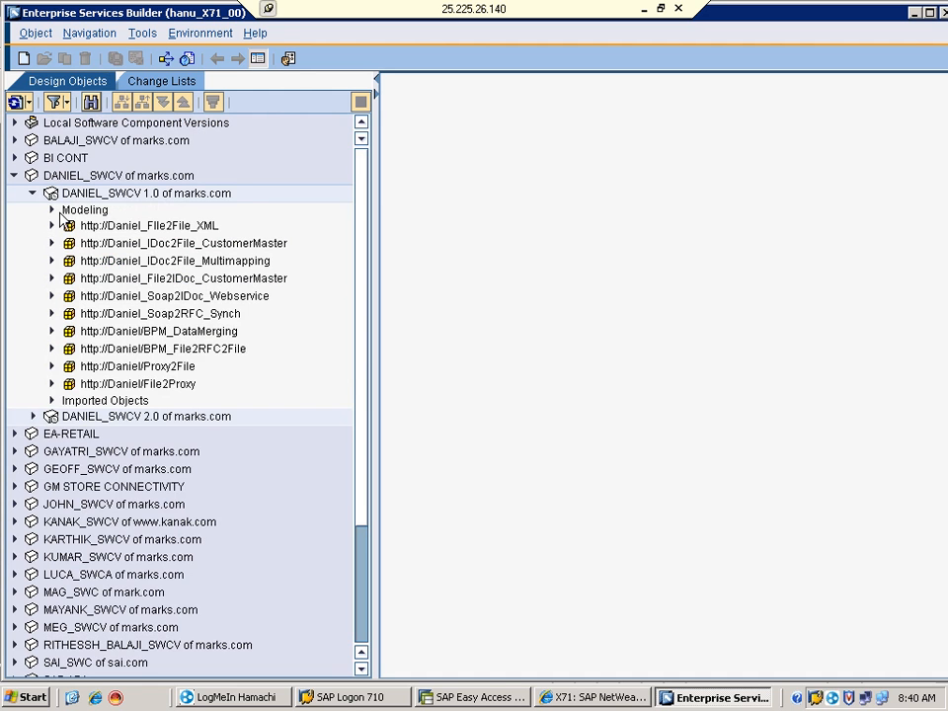
{"action": "left_click", "coordinate": [89, 249]}
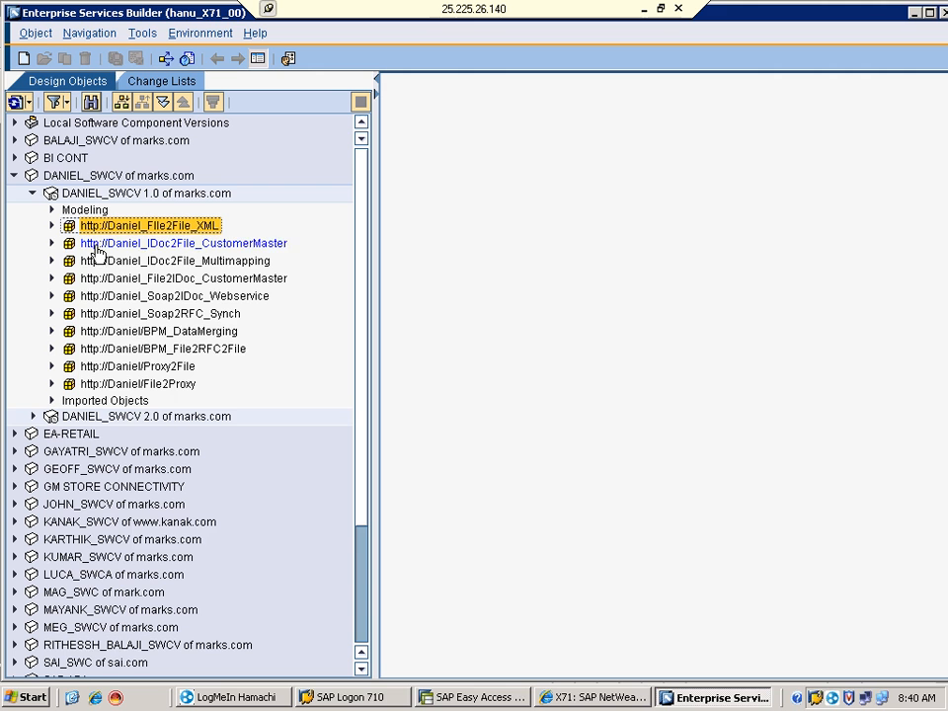
{"action": "left_click", "coordinate": [89, 267]}
{"action": "key", "text": "Down"}
{"action": "key", "text": "Down"}
{"action": "key", "text": "Down"}
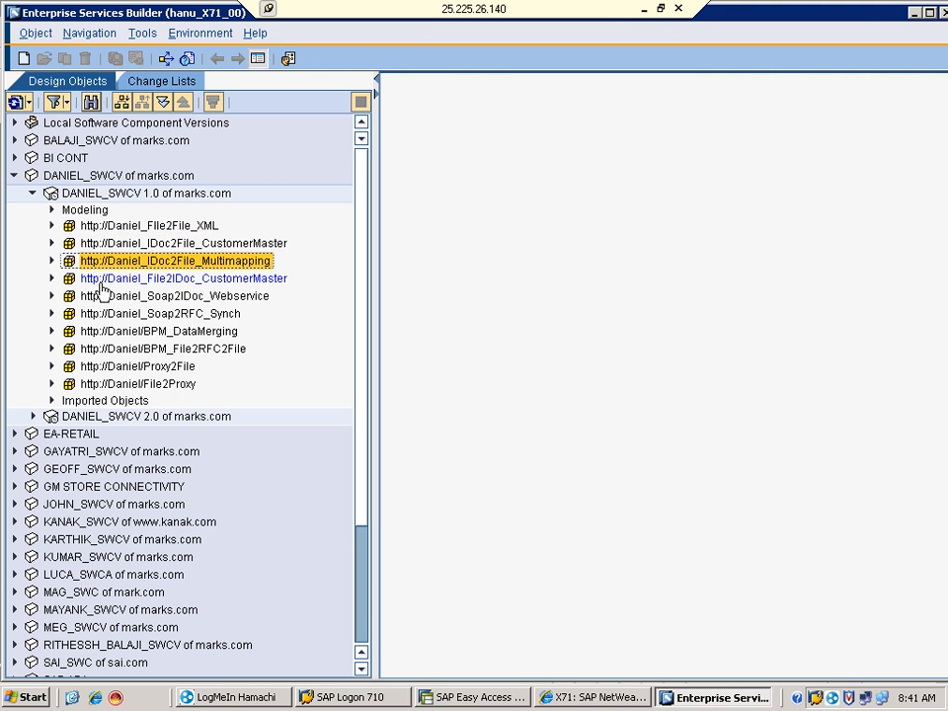
{"action": "left_click", "coordinate": [109, 314]}
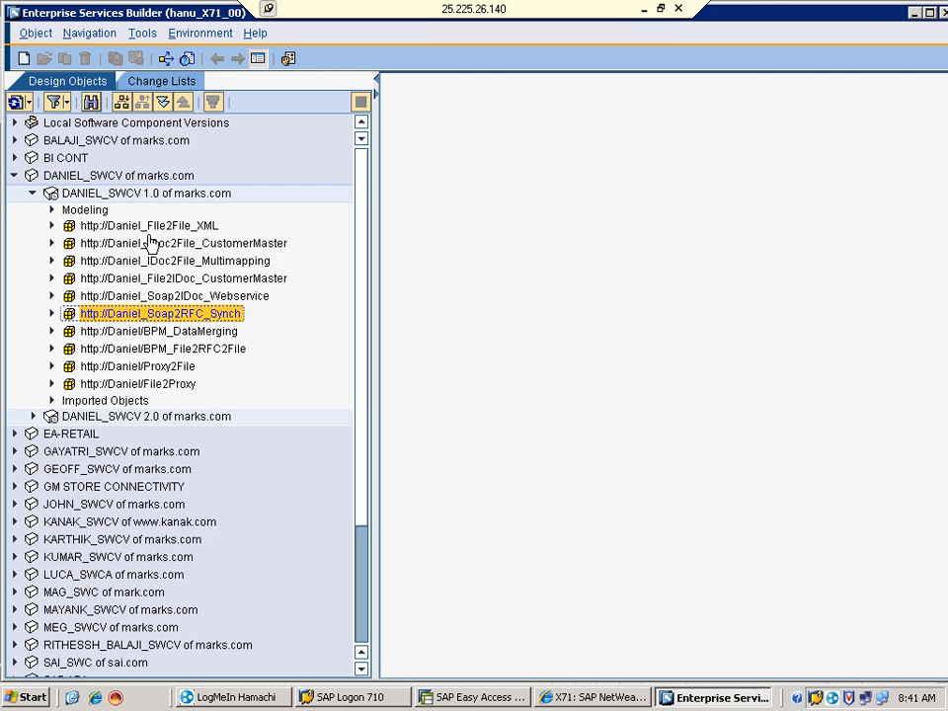
{"action": "left_click", "coordinate": [127, 227]}
{"action": "left_click", "coordinate": [51, 226]}
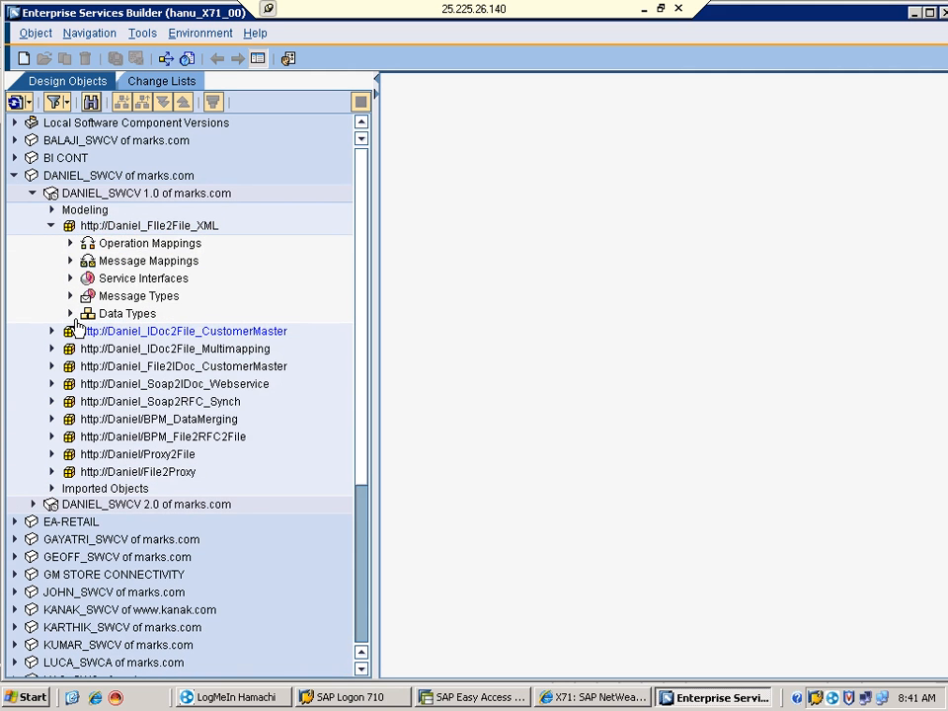
List File2File_XML's data types, message types and service interfaces, then expand IDoc2File_CustomerMaster
{"action": "left_click", "coordinate": [69, 313]}
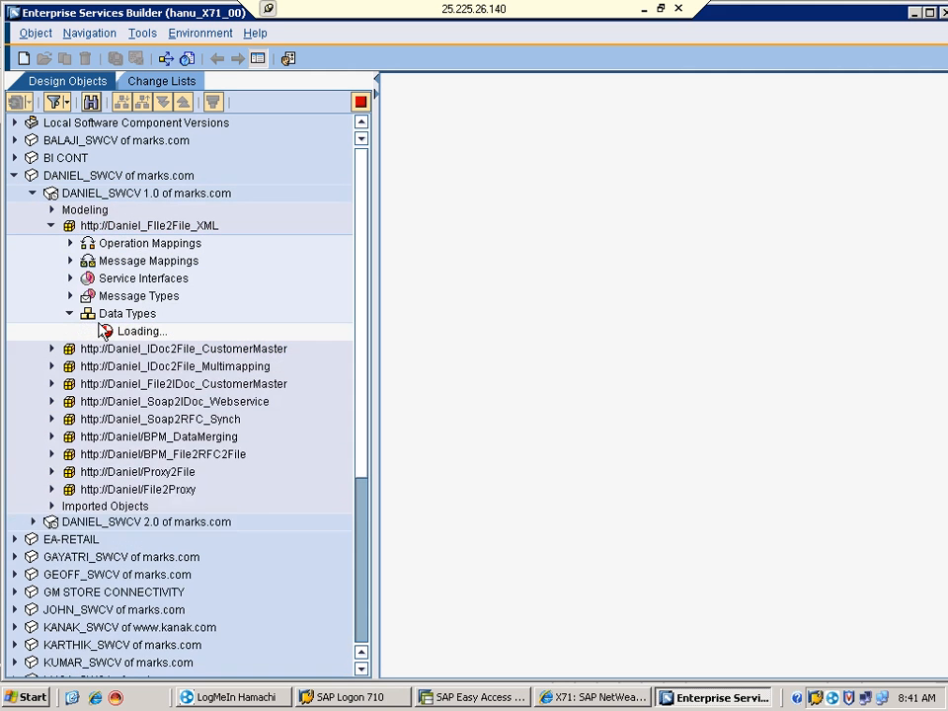
{"action": "left_click", "coordinate": [69, 296]}
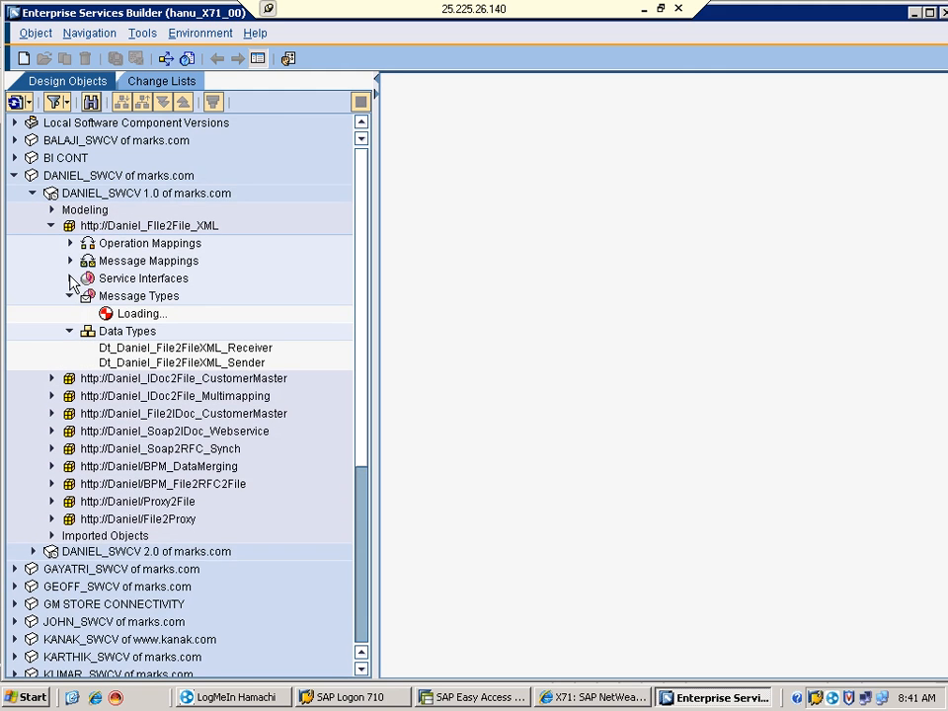
{"action": "left_click", "coordinate": [70, 279]}
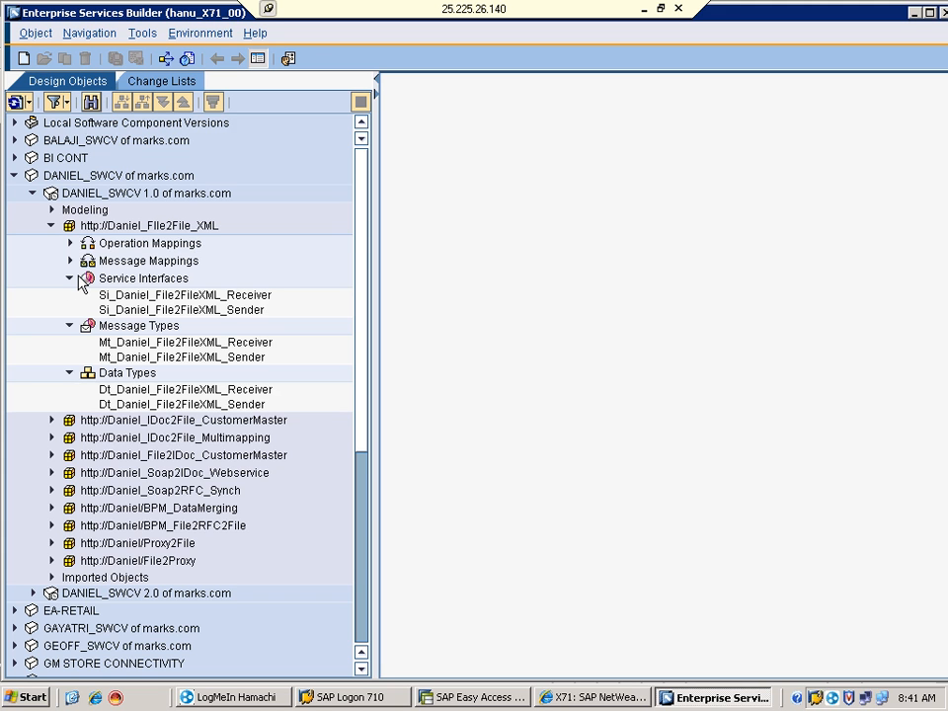
{"action": "left_click", "coordinate": [132, 405]}
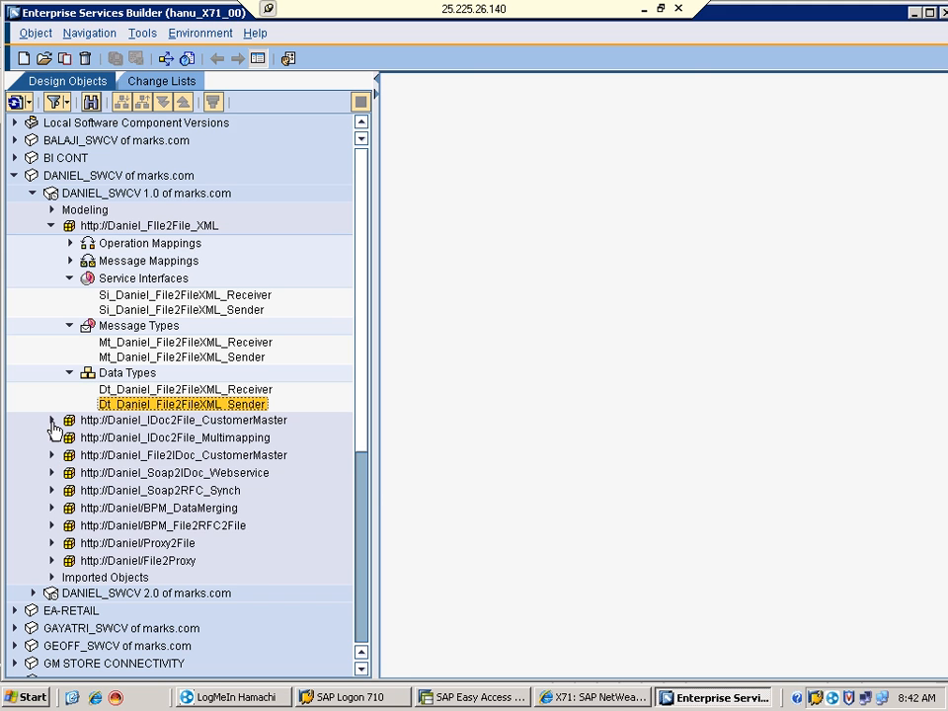
{"action": "left_click", "coordinate": [53, 421]}
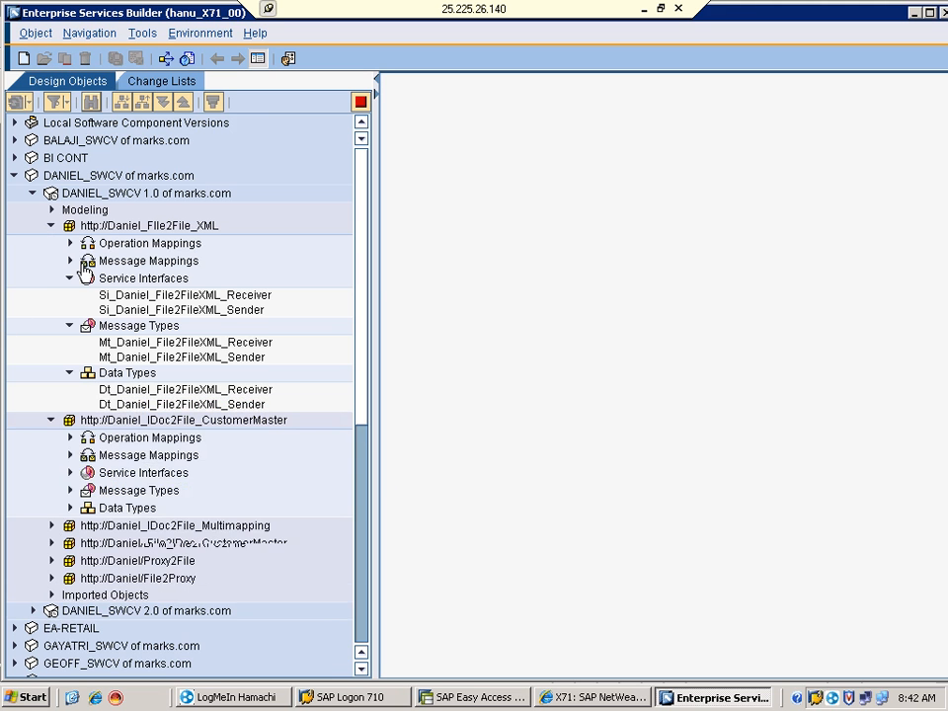
Collapse File2File_XML, expand IDoc2File_CustomerMaster's Data Types and open Dt_Daniel_IDoc2File_Receiver
{"action": "left_click", "coordinate": [33, 194]}
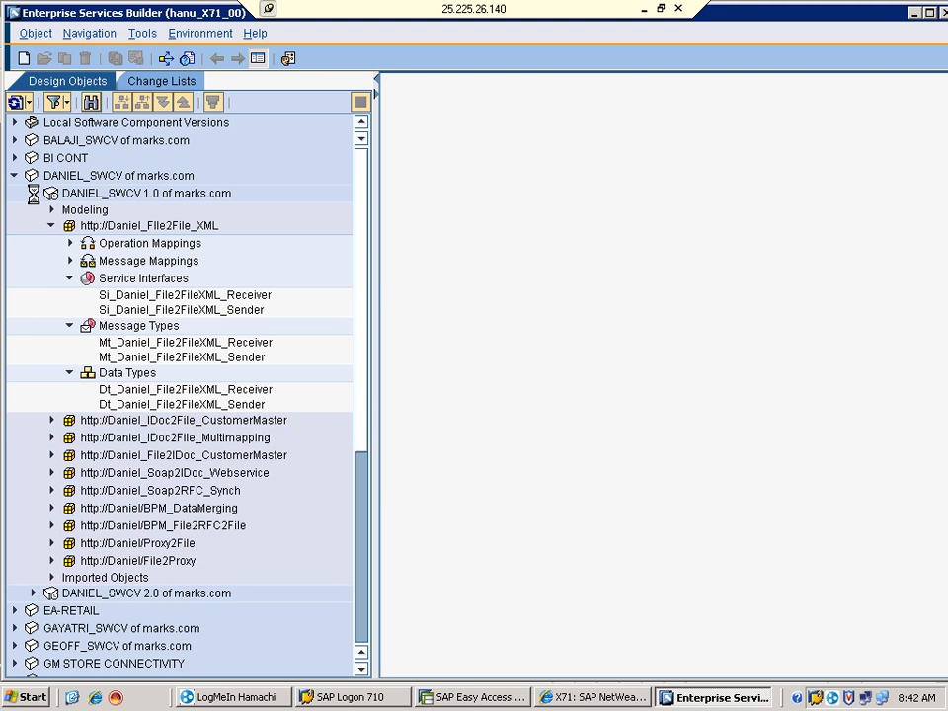
{"action": "left_click", "coordinate": [34, 193]}
{"action": "left_click", "coordinate": [52, 227]}
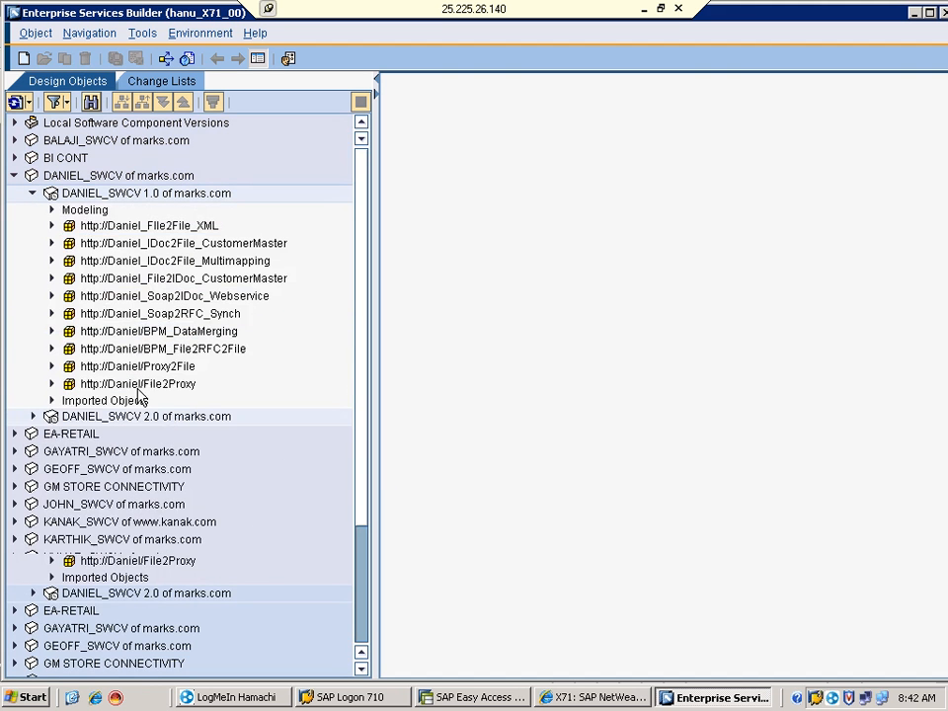
{"action": "left_click", "coordinate": [53, 243]}
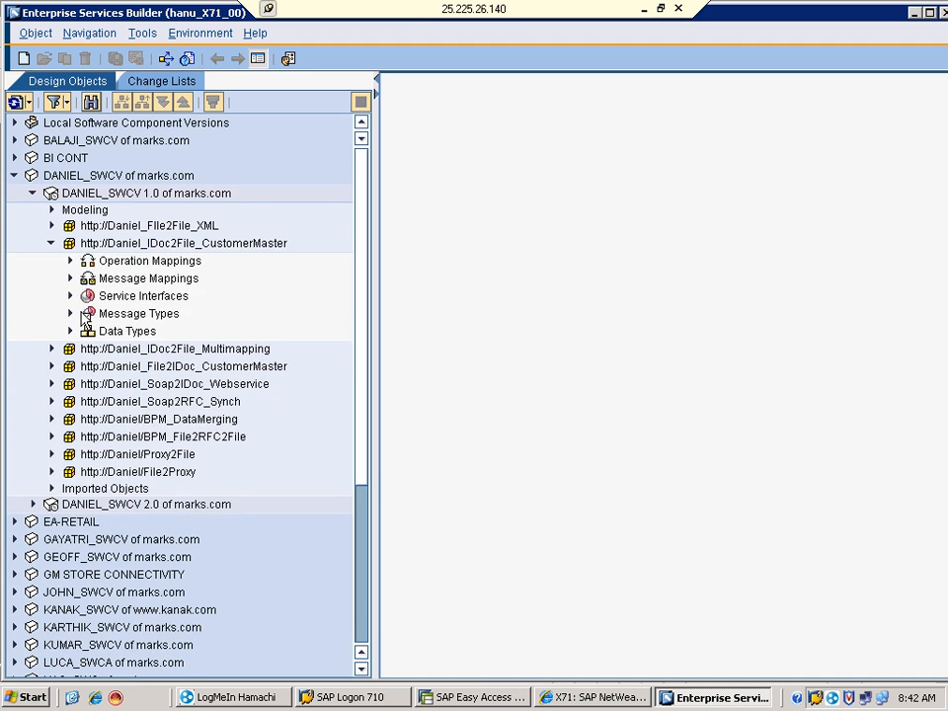
{"action": "left_click", "coordinate": [70, 332]}
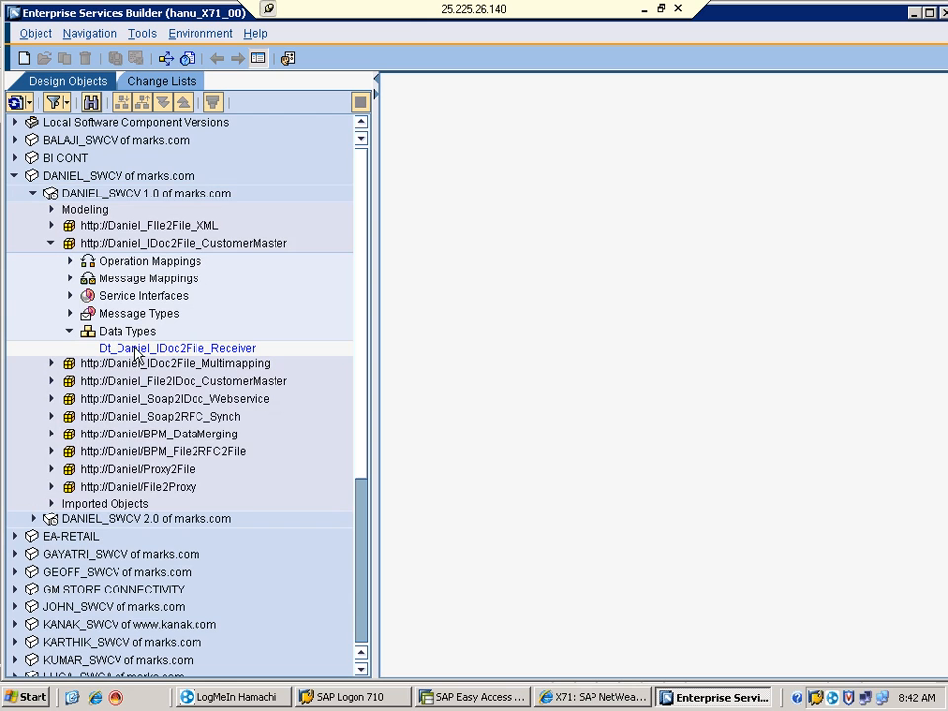
{"action": "left_click", "coordinate": [126, 354]}
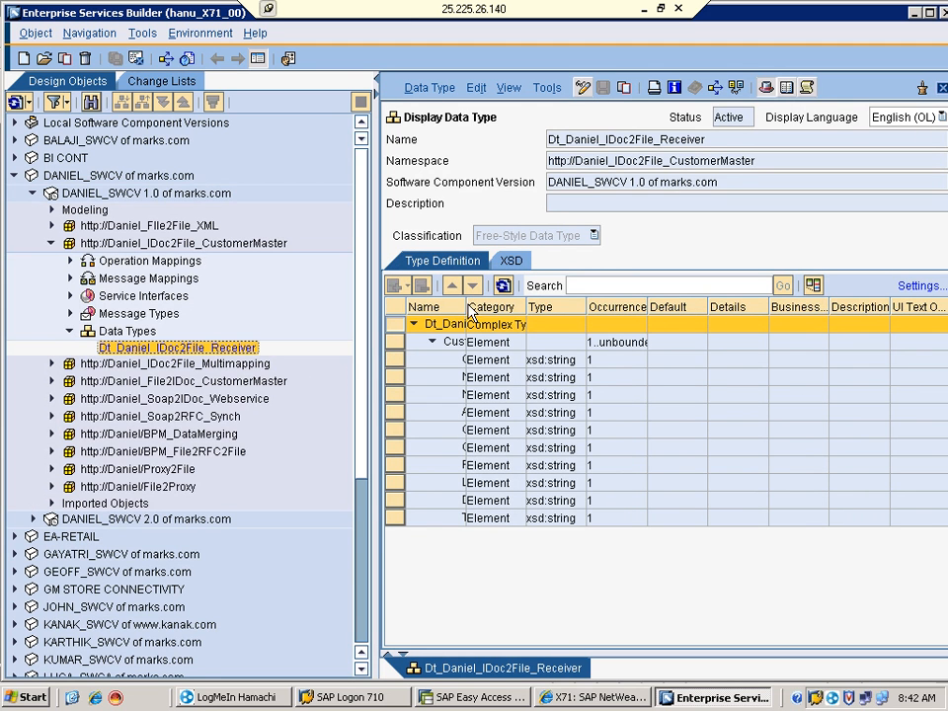
Widen Dt_Daniel_IDoc2File_Receiver's Name and Category columns, inspect its xsd:string elements, and switch to edit mode
{"action": "left_click_drag", "start_coordinate": [466, 312], "coordinate": [570, 307]}
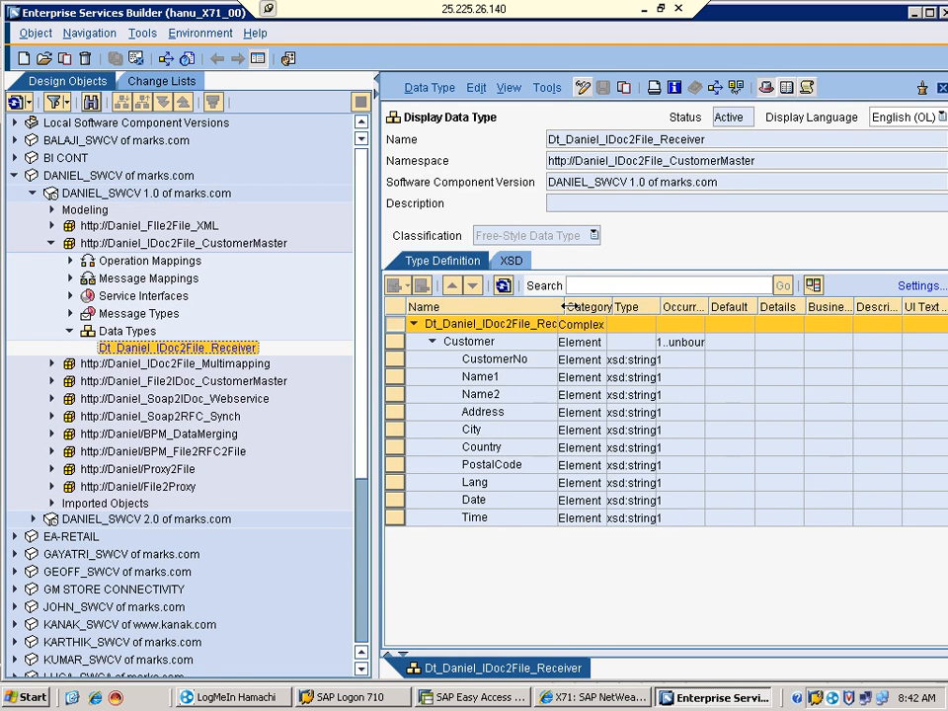
{"action": "left_click", "coordinate": [506, 431]}
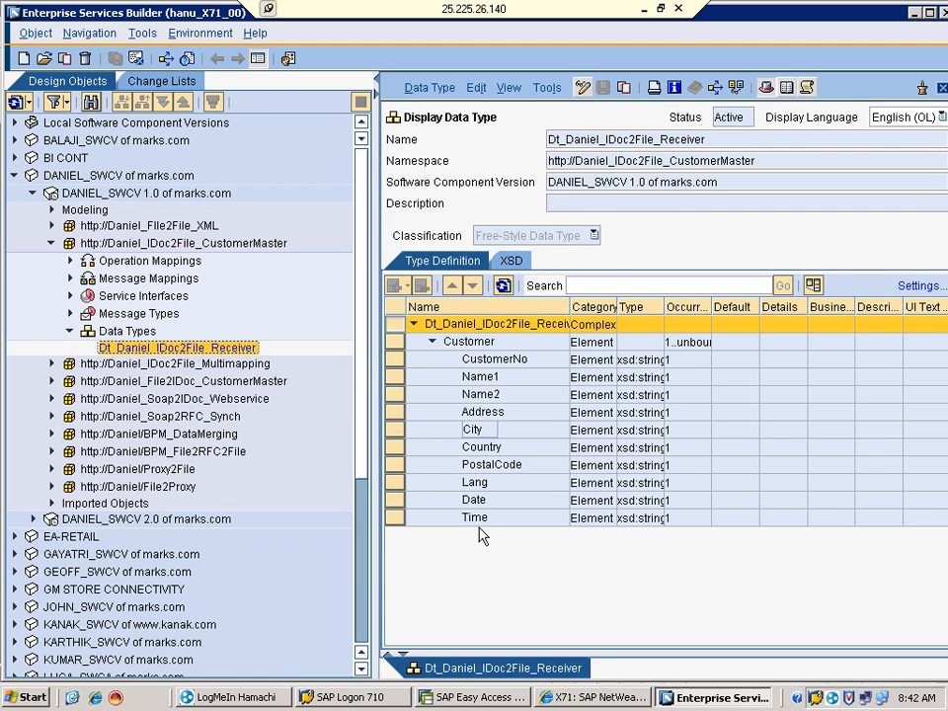
{"action": "left_click", "coordinate": [496, 361]}
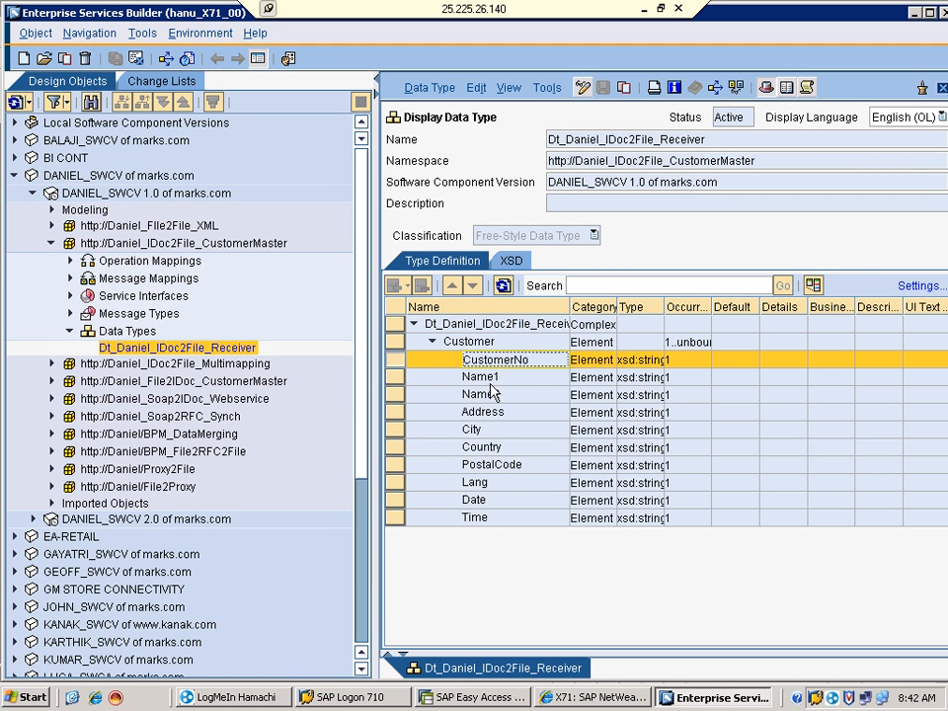
{"action": "left_click", "coordinate": [489, 377]}
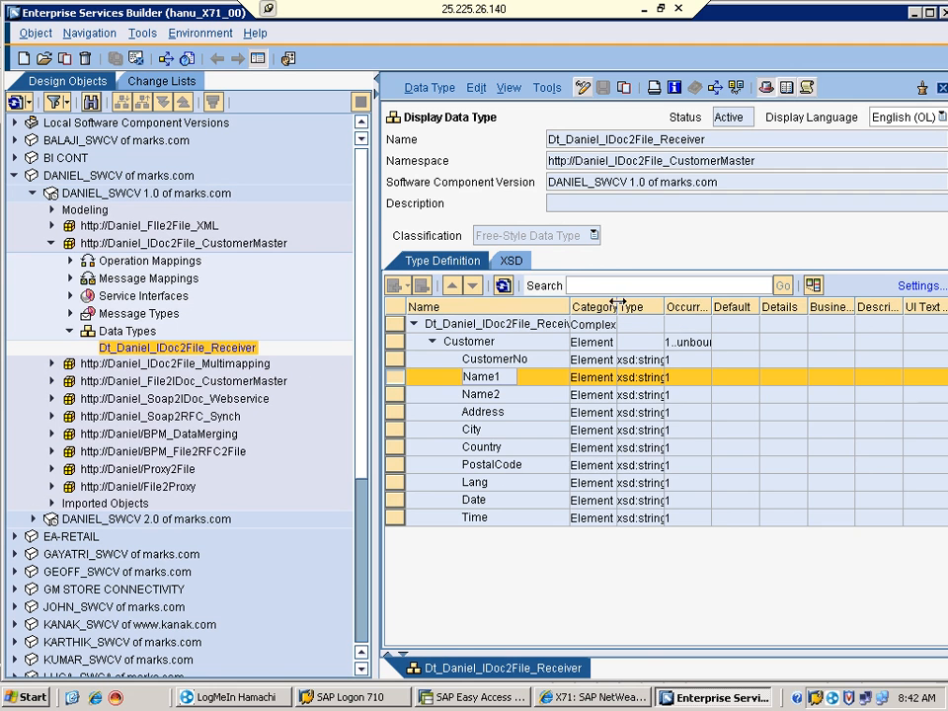
{"action": "left_click_drag", "start_coordinate": [617, 306], "coordinate": [625, 383]}
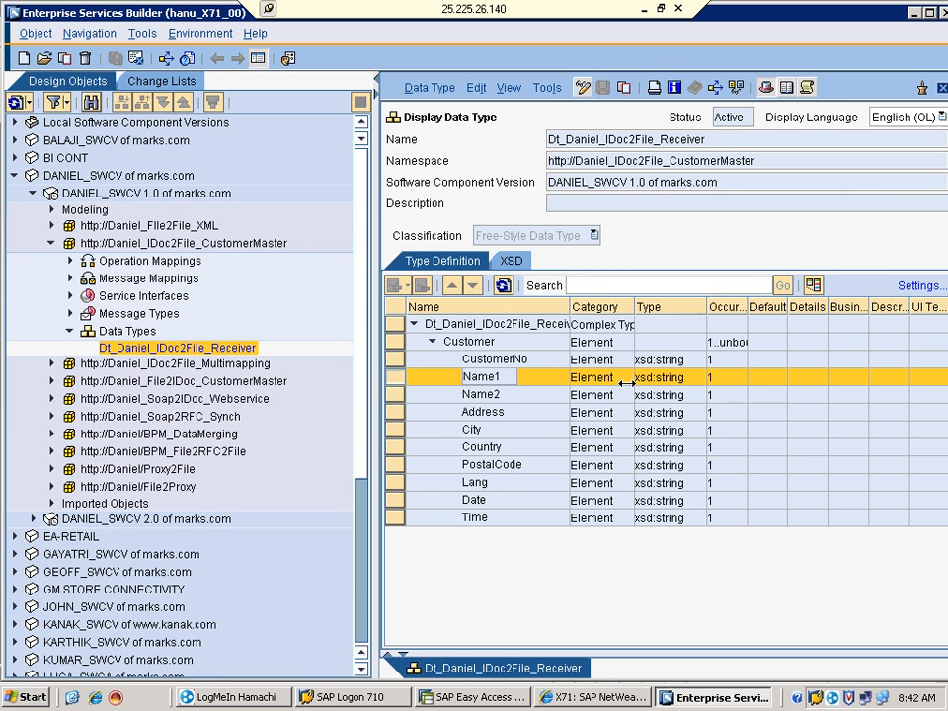
{"action": "left_click", "coordinate": [484, 361]}
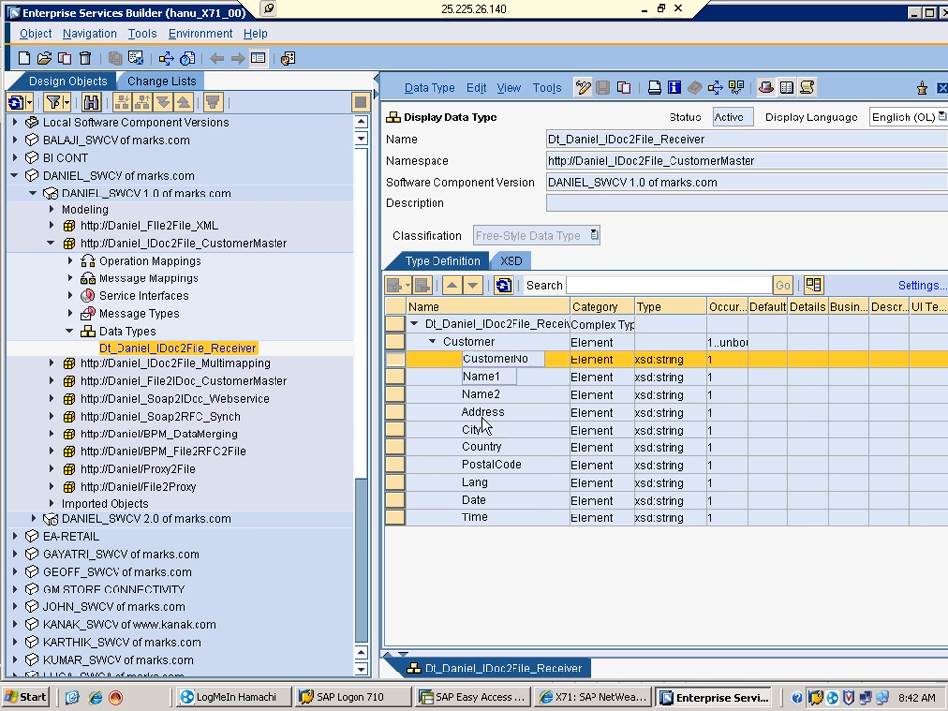
{"action": "left_click", "coordinate": [672, 362]}
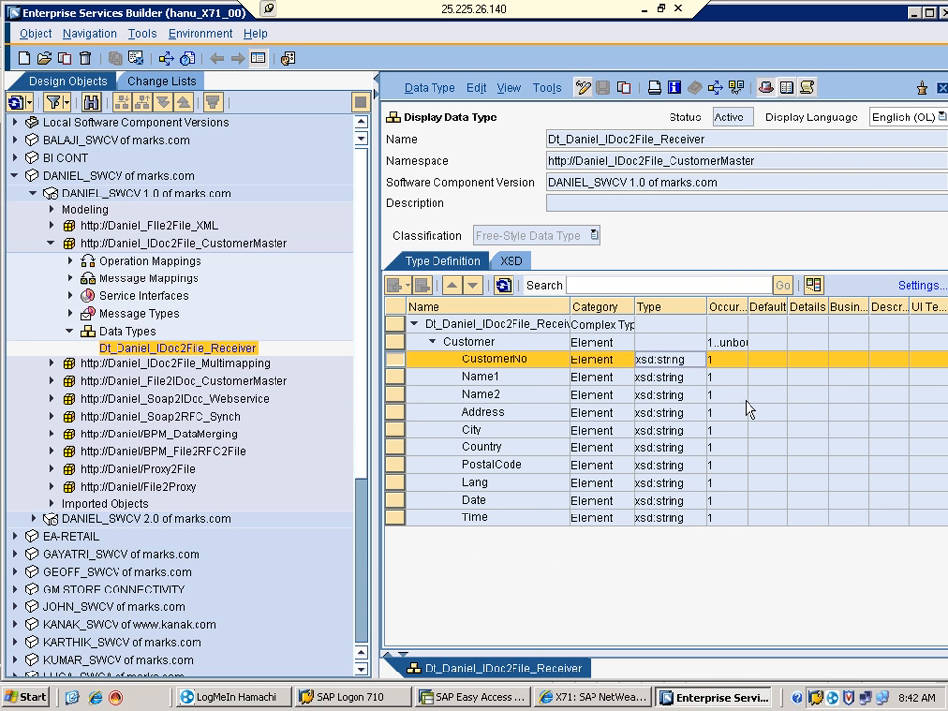
{"action": "mouse_move", "coordinate": [744, 408]}
{"action": "left_click", "coordinate": [584, 90]}
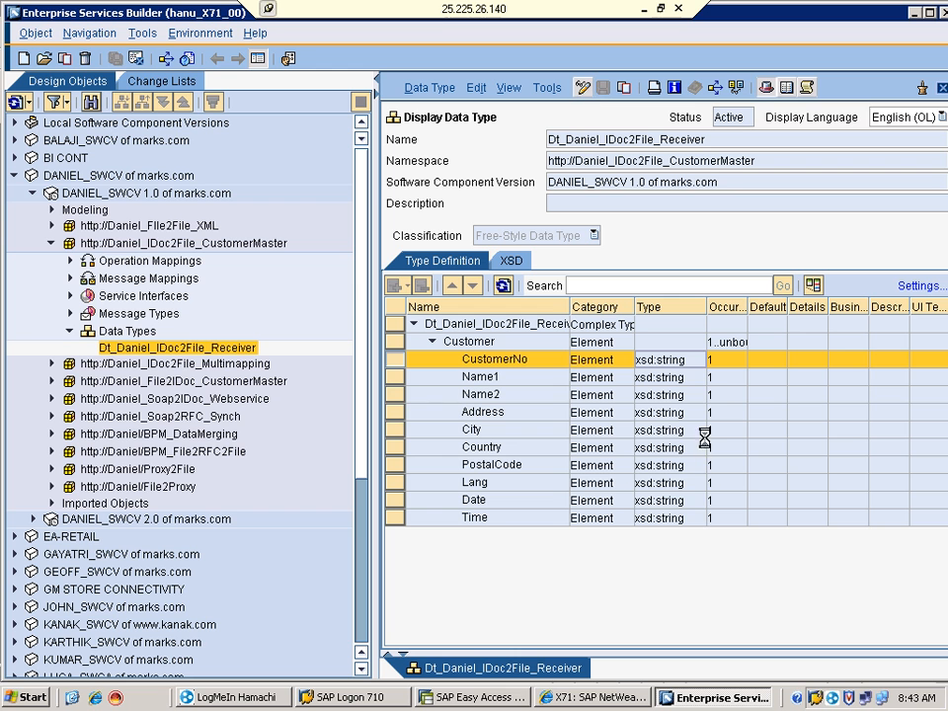
{"action": "left_click", "coordinate": [702, 361]}
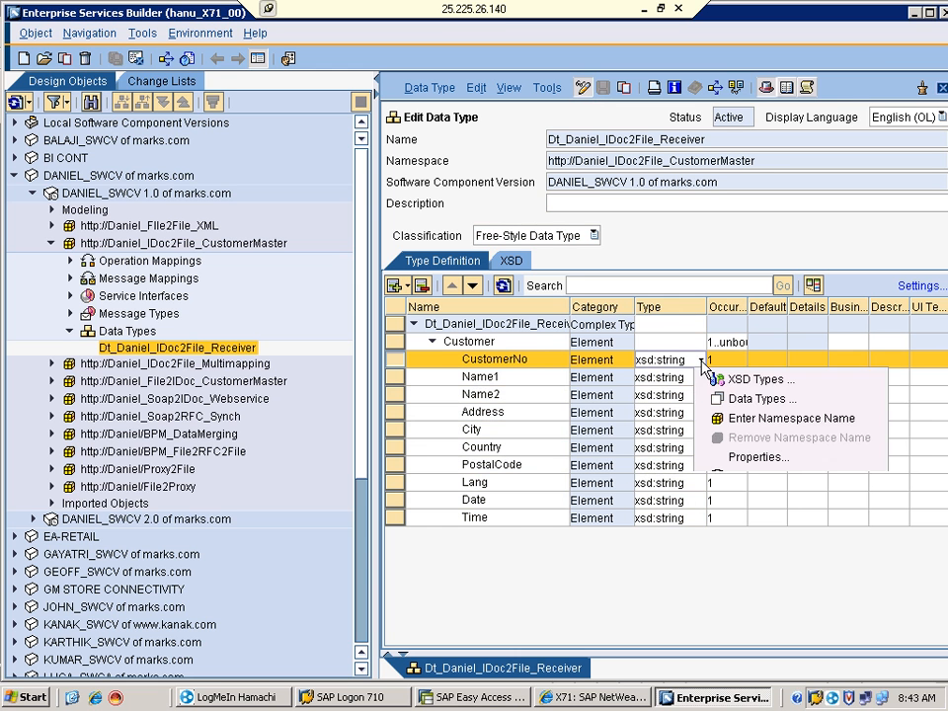
{"action": "left_click", "coordinate": [733, 457]}
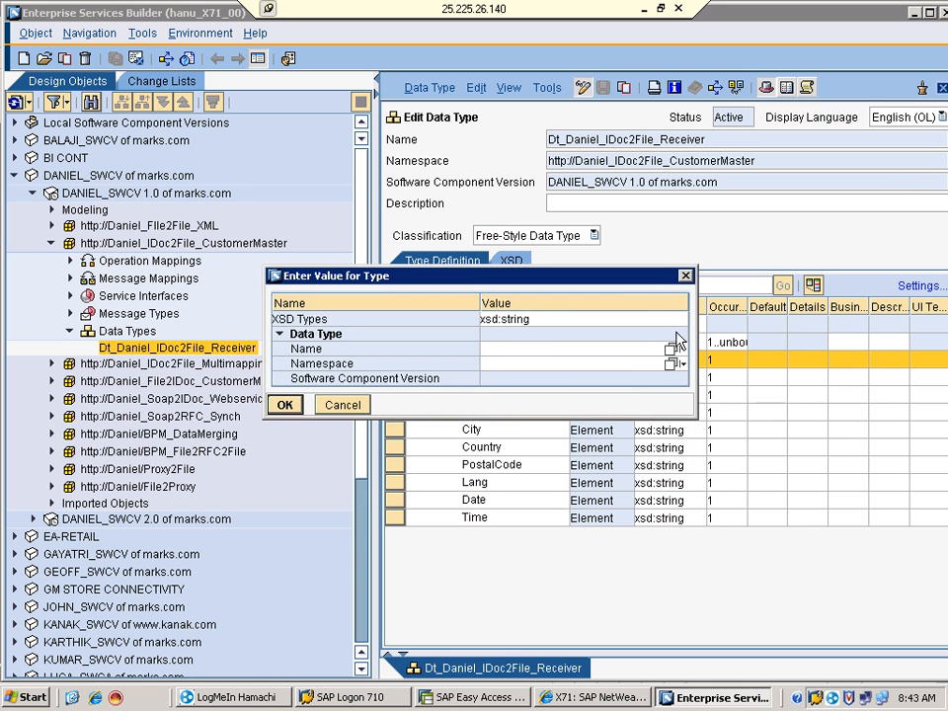
{"action": "left_click", "coordinate": [681, 318]}
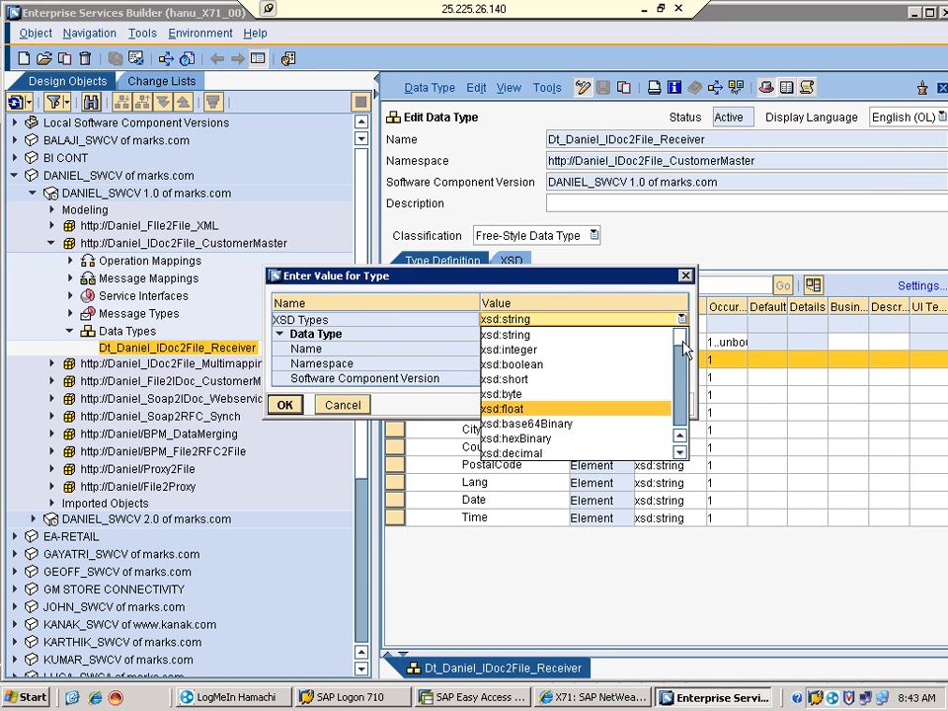
{"action": "left_click_drag", "start_coordinate": [681, 342], "coordinate": [678, 440]}
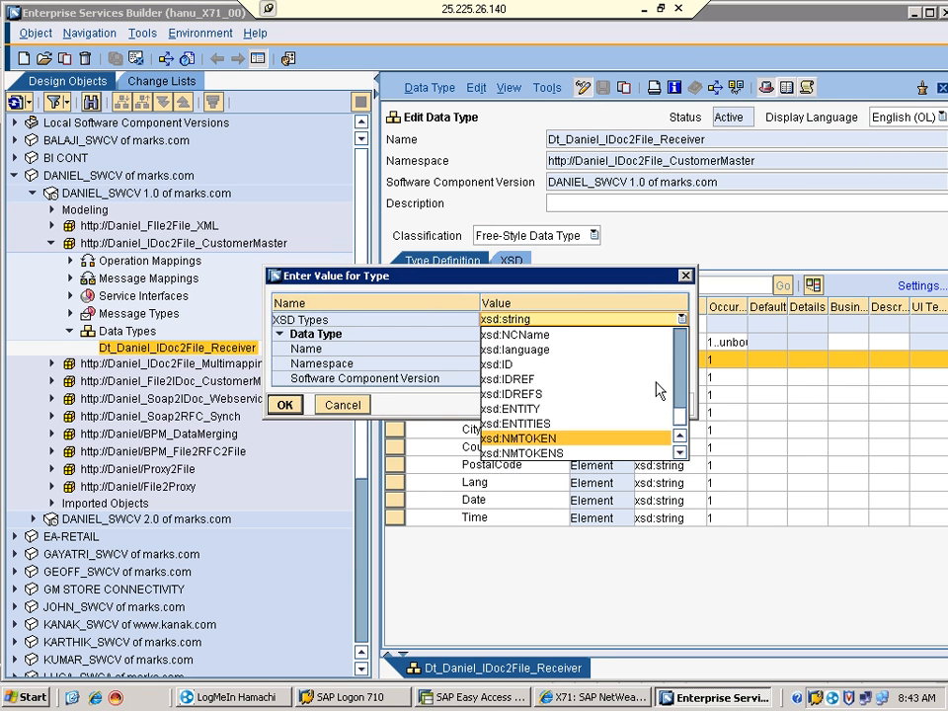
{"action": "left_click", "coordinate": [590, 283]}
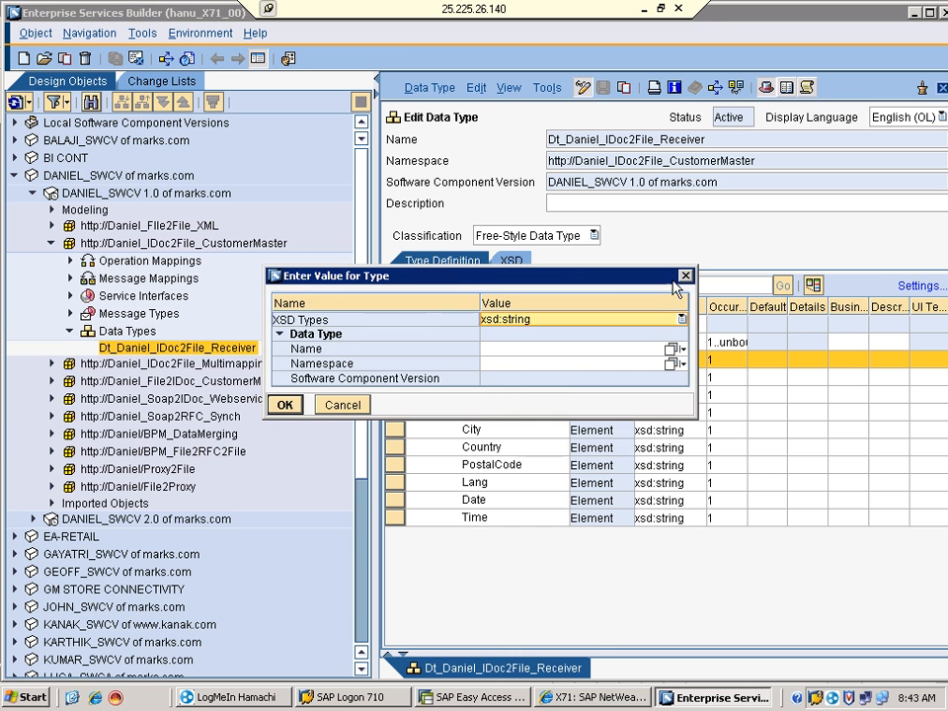
{"action": "left_click", "coordinate": [342, 406]}
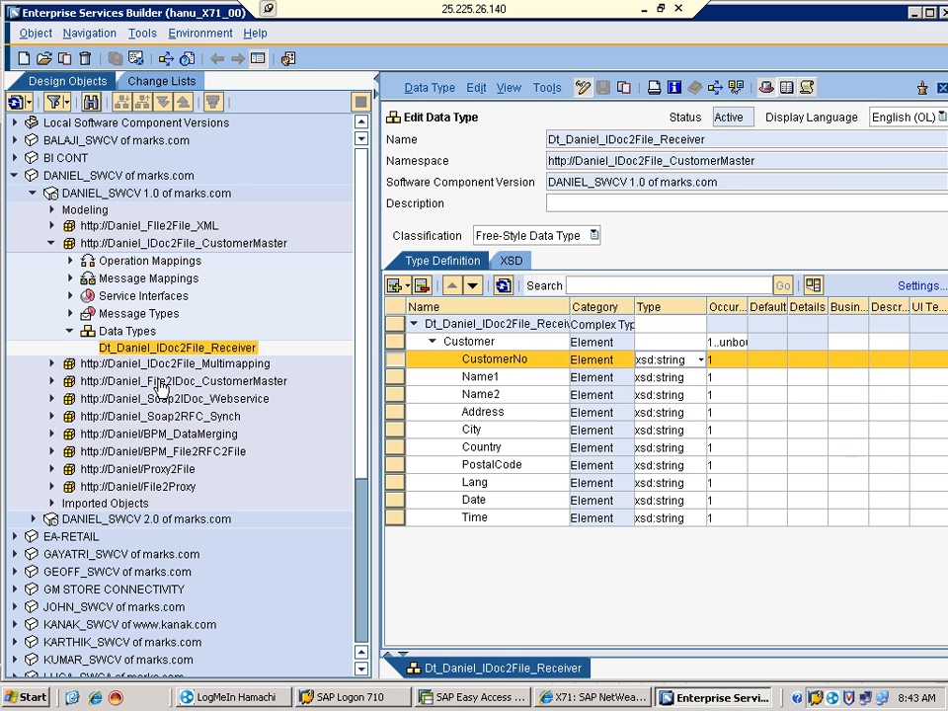
Open Mt_Daniel_IDoc2File_Receiver and widen its Structure Name column to review the Dt_Daniel_IDoc2File_Receiver elements
{"action": "left_click", "coordinate": [70, 314]}
{"action": "left_click", "coordinate": [125, 333]}
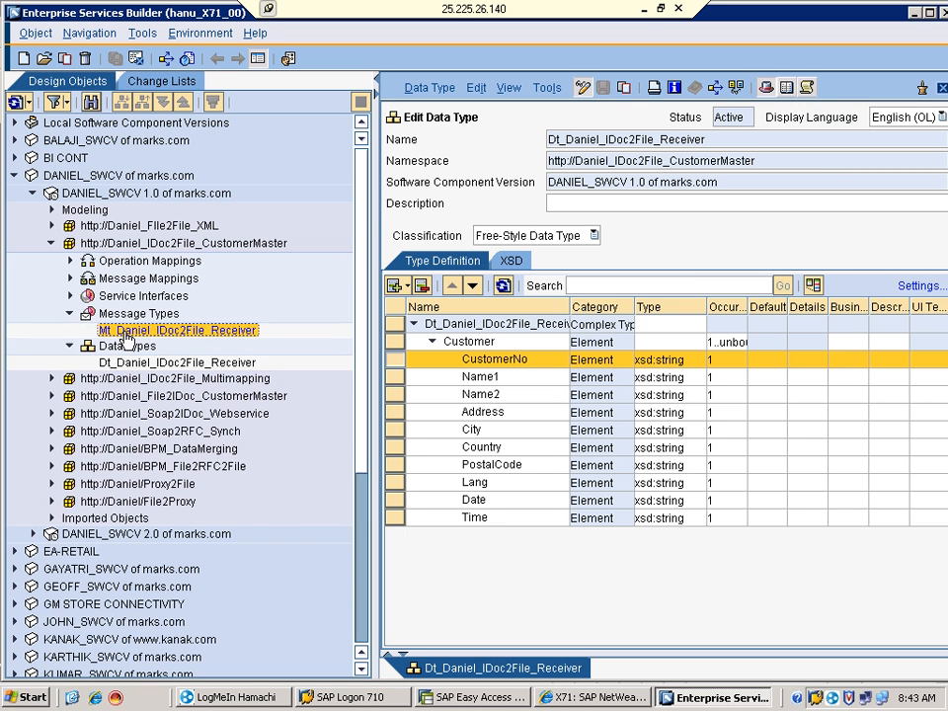
{"action": "double_click", "coordinate": [126, 333]}
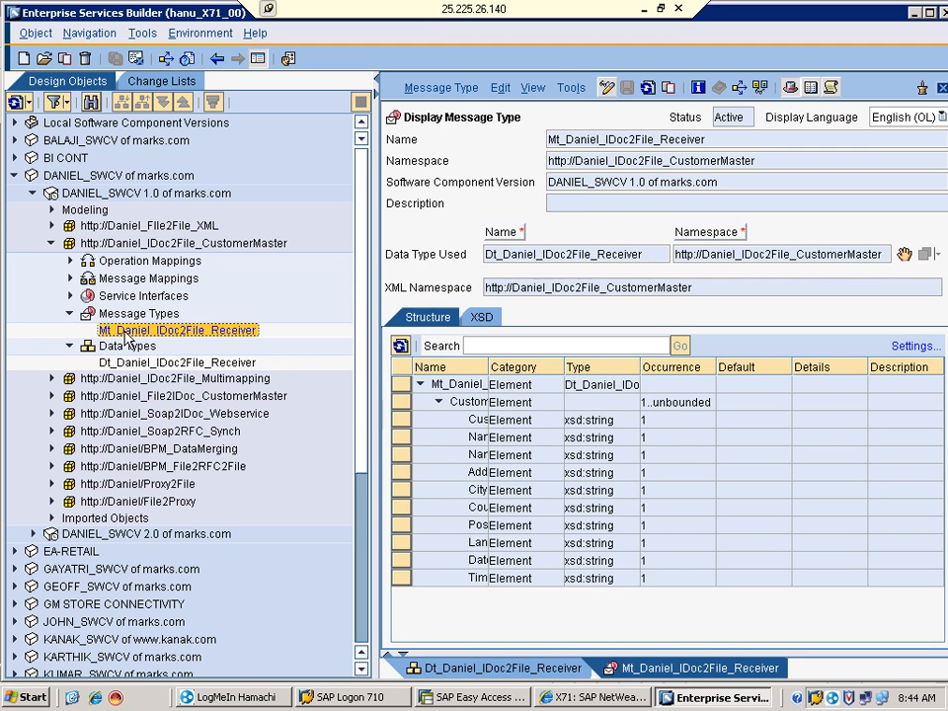
{"action": "left_click_drag", "start_coordinate": [554, 140], "coordinate": [630, 139]}
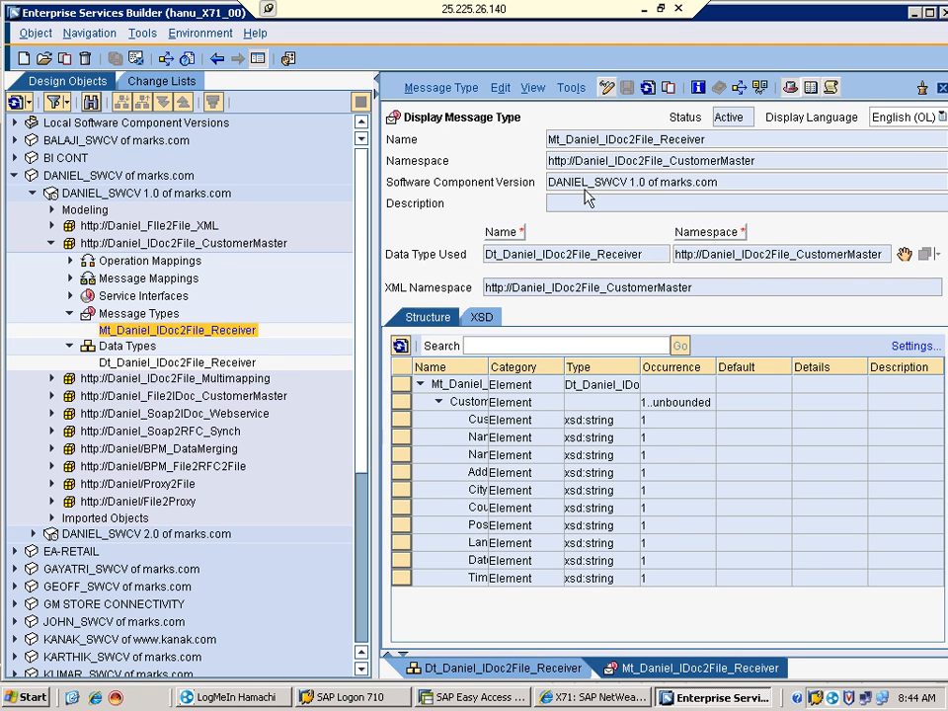
{"action": "left_click_drag", "start_coordinate": [486, 259], "coordinate": [649, 264]}
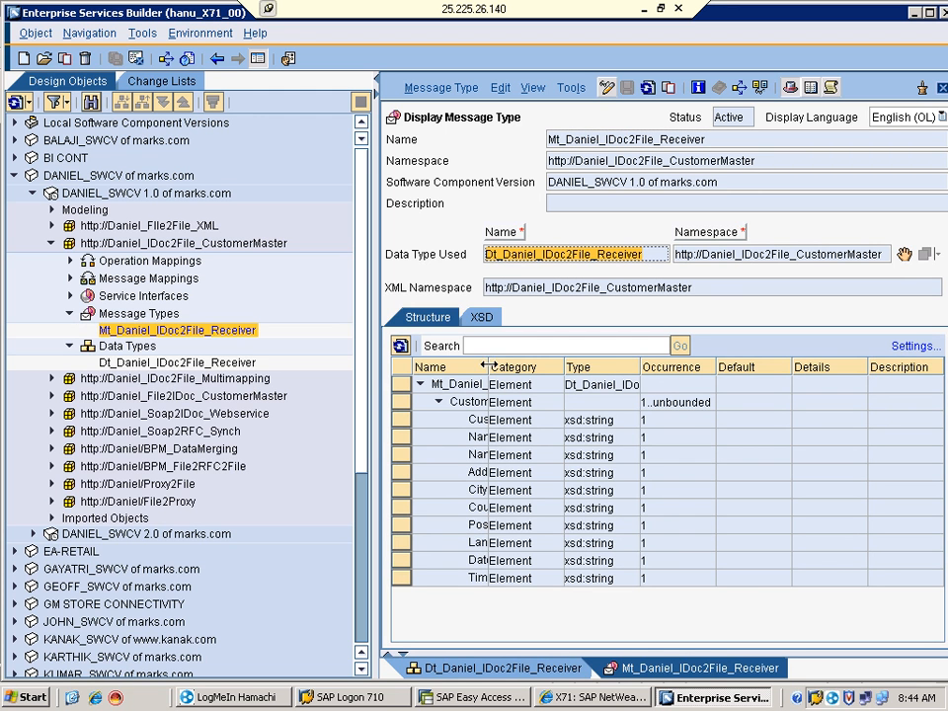
{"action": "left_click_drag", "start_coordinate": [490, 370], "coordinate": [536, 407]}
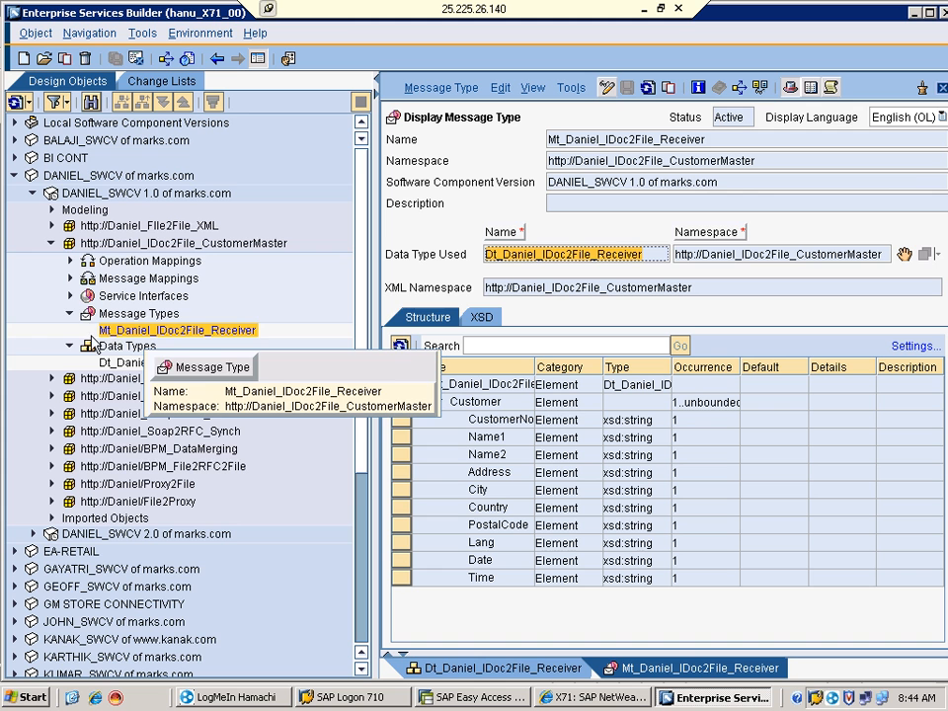
Browse the namespace's Service Interfaces, Message Types, Message Mappings and Operation Mappings groups
{"action": "left_click", "coordinate": [71, 296]}
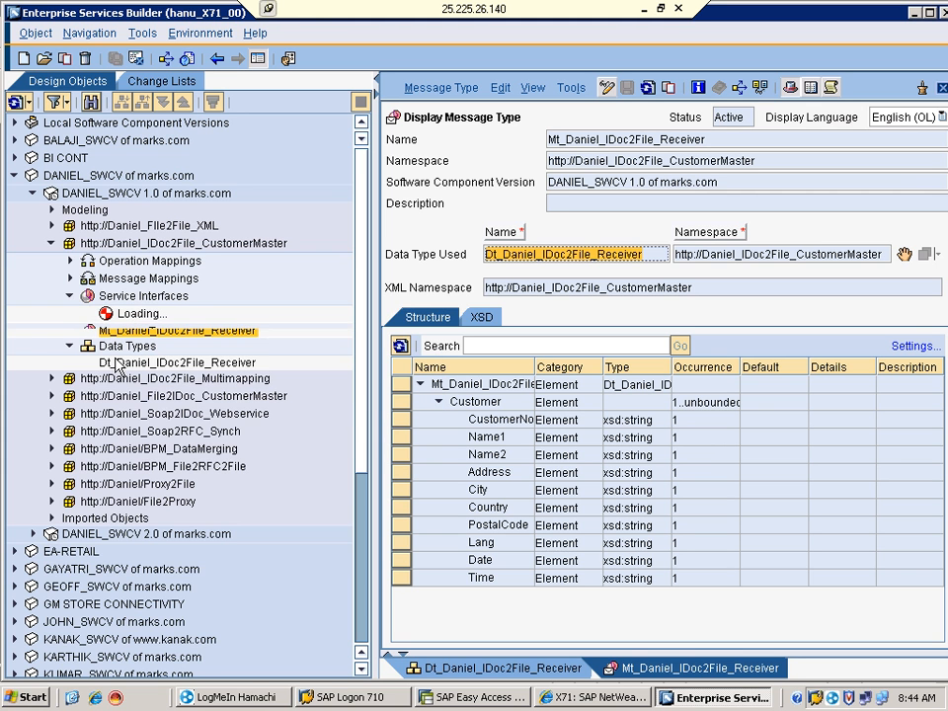
{"action": "left_click", "coordinate": [71, 296]}
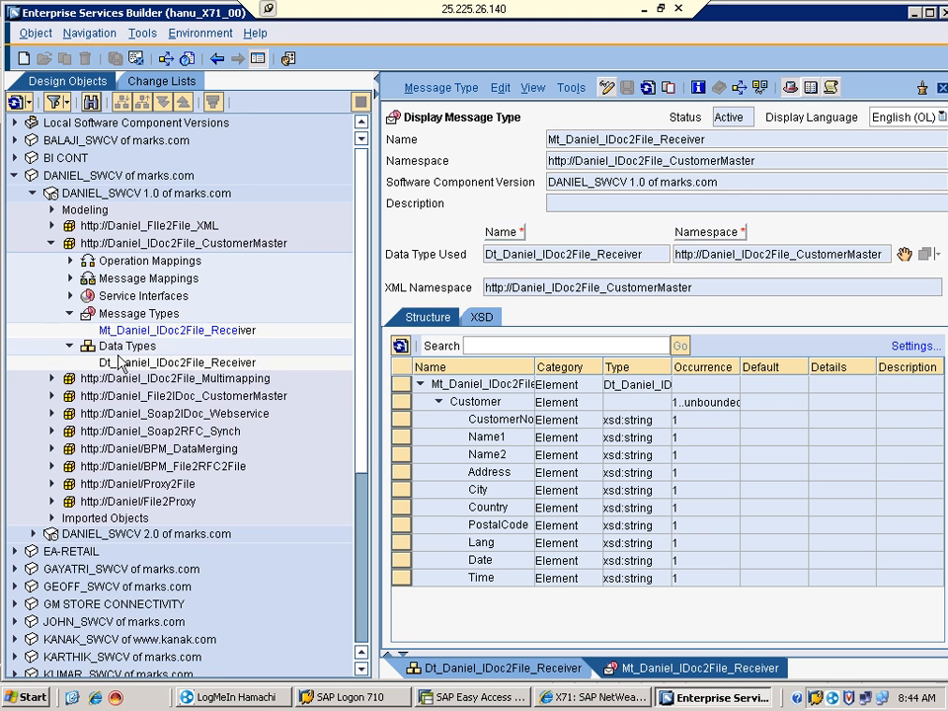
{"action": "left_click", "coordinate": [104, 330]}
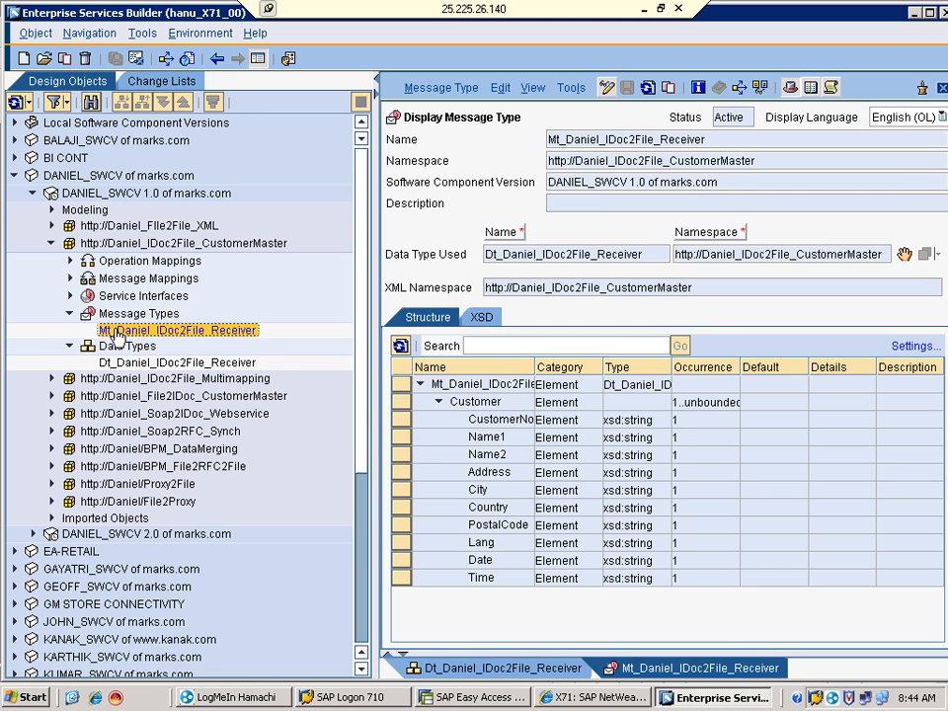
{"action": "left_click", "coordinate": [122, 297]}
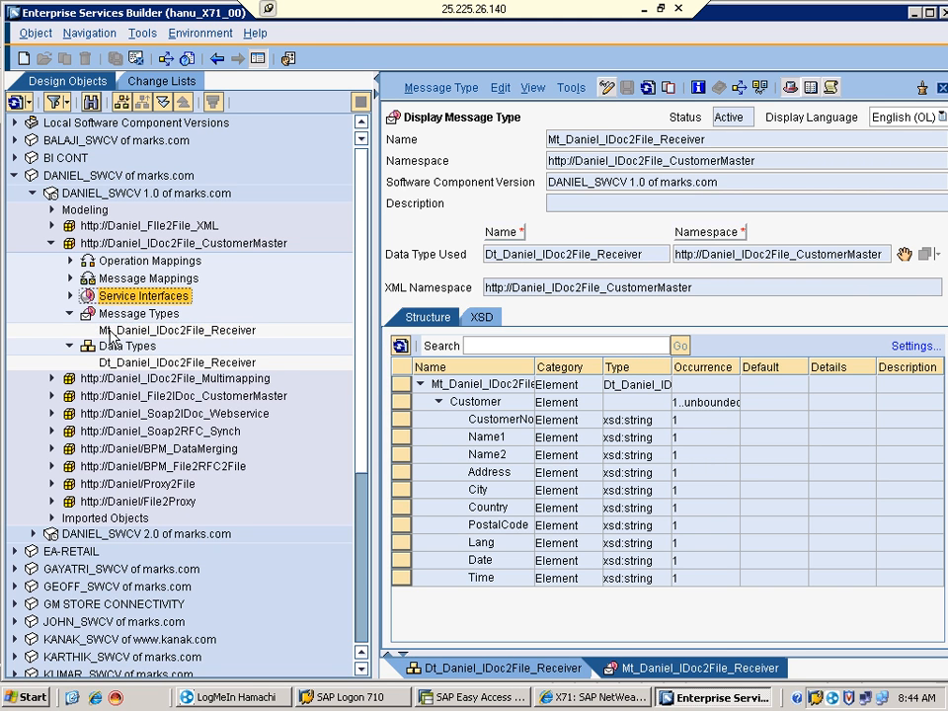
{"action": "left_click", "coordinate": [128, 329]}
{"action": "left_click", "coordinate": [96, 278]}
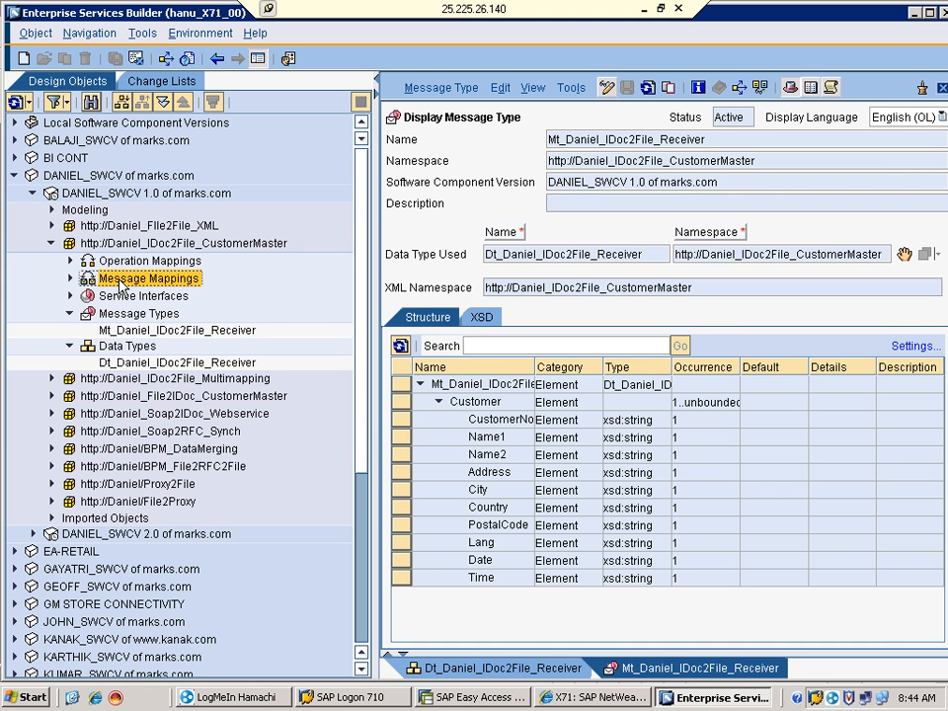
{"action": "left_click", "coordinate": [94, 296]}
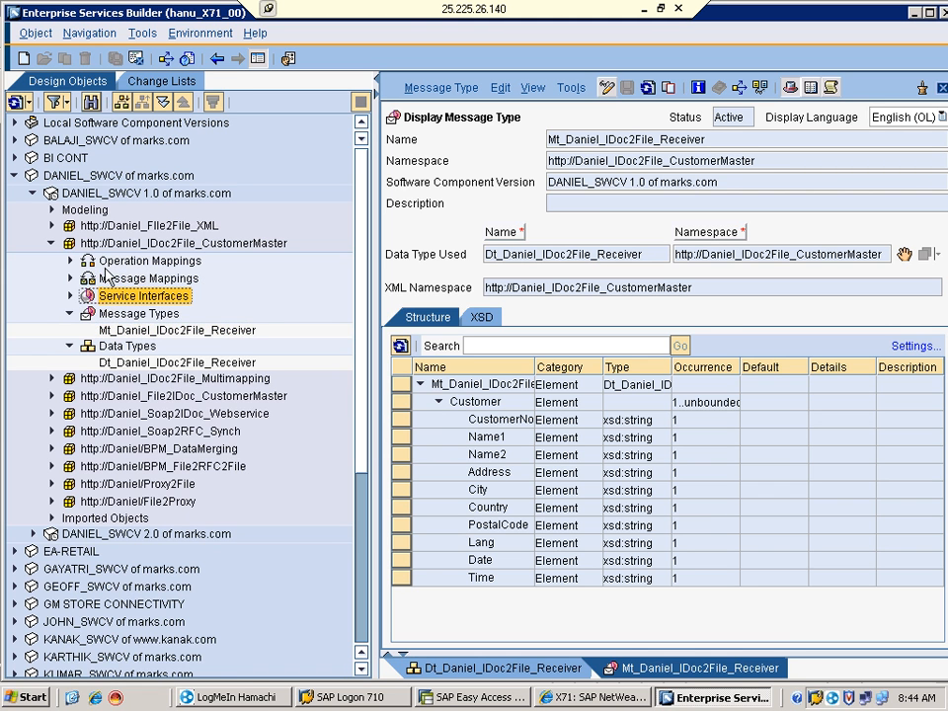
{"action": "left_click", "coordinate": [97, 262]}
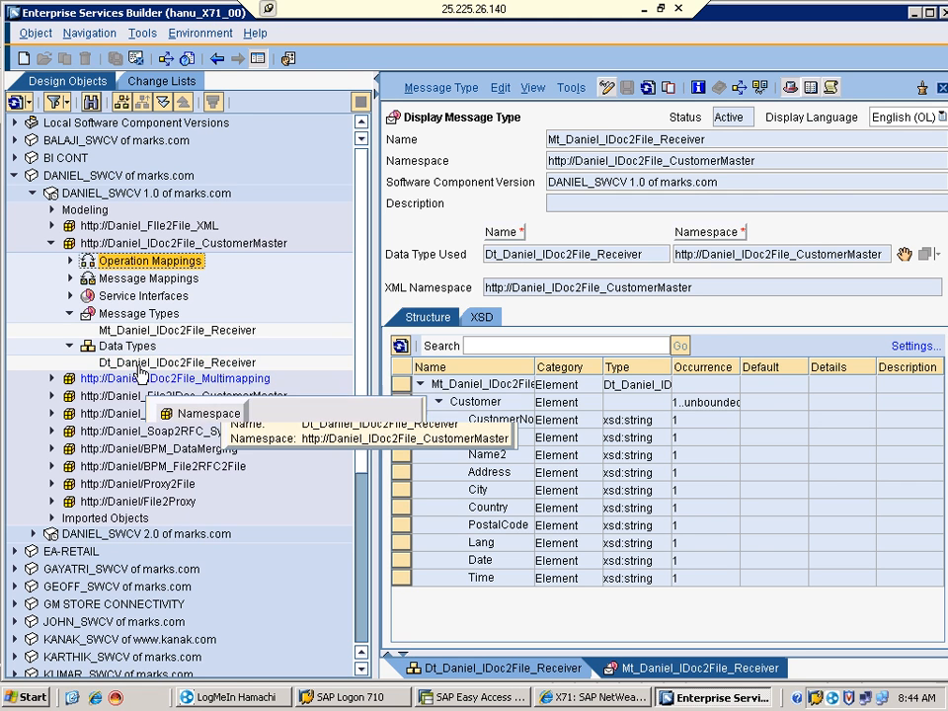
Open Si_Daniel_IDoc2File_Receiver and make it editable to review its inbound, asynchronous operation
{"action": "left_click", "coordinate": [72, 295]}
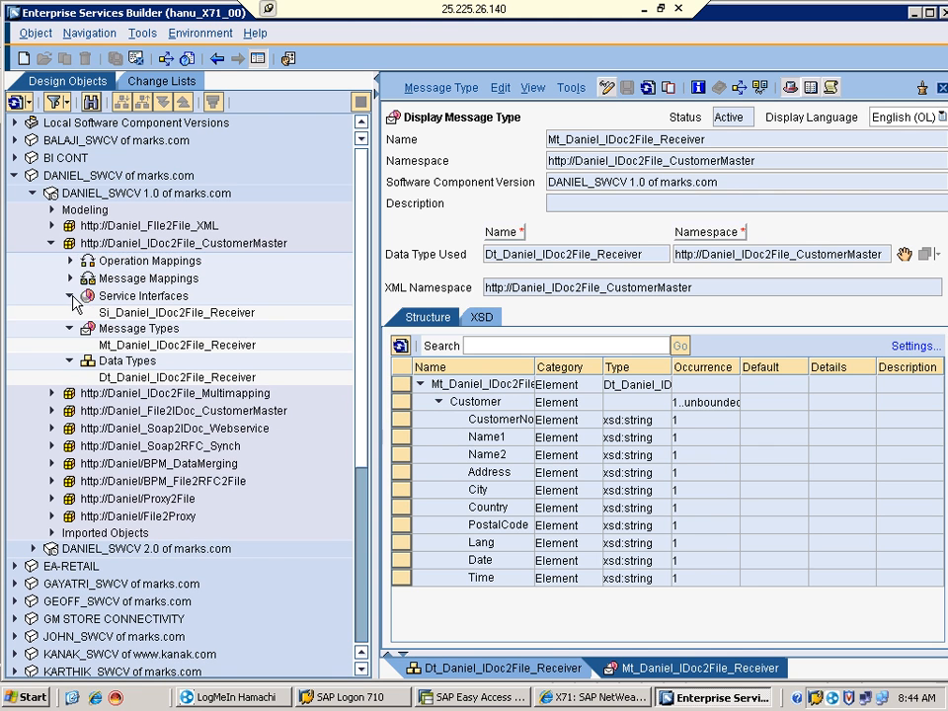
{"action": "left_click", "coordinate": [133, 351]}
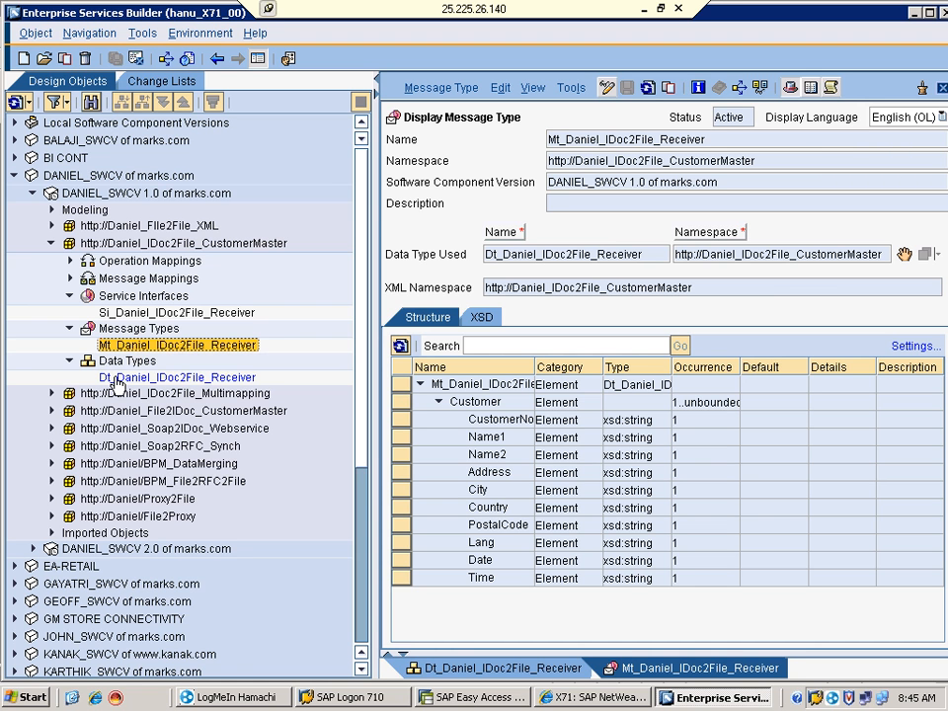
{"action": "left_click", "coordinate": [117, 379]}
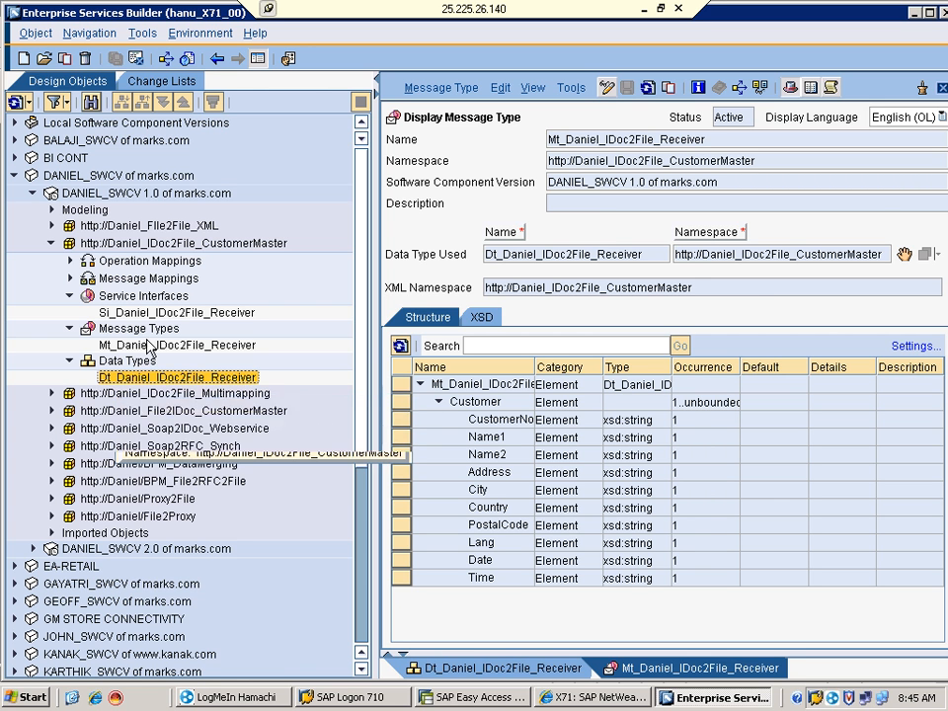
{"action": "left_click", "coordinate": [138, 345], "text": "ctrl"}
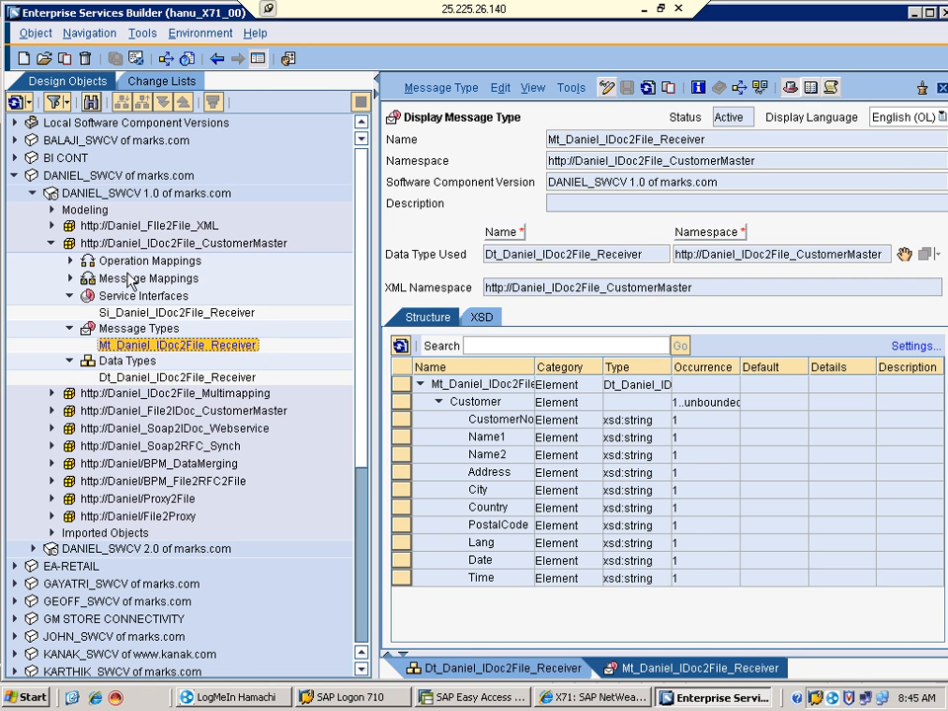
{"action": "left_click", "coordinate": [127, 277]}
{"action": "left_click", "coordinate": [120, 312]}
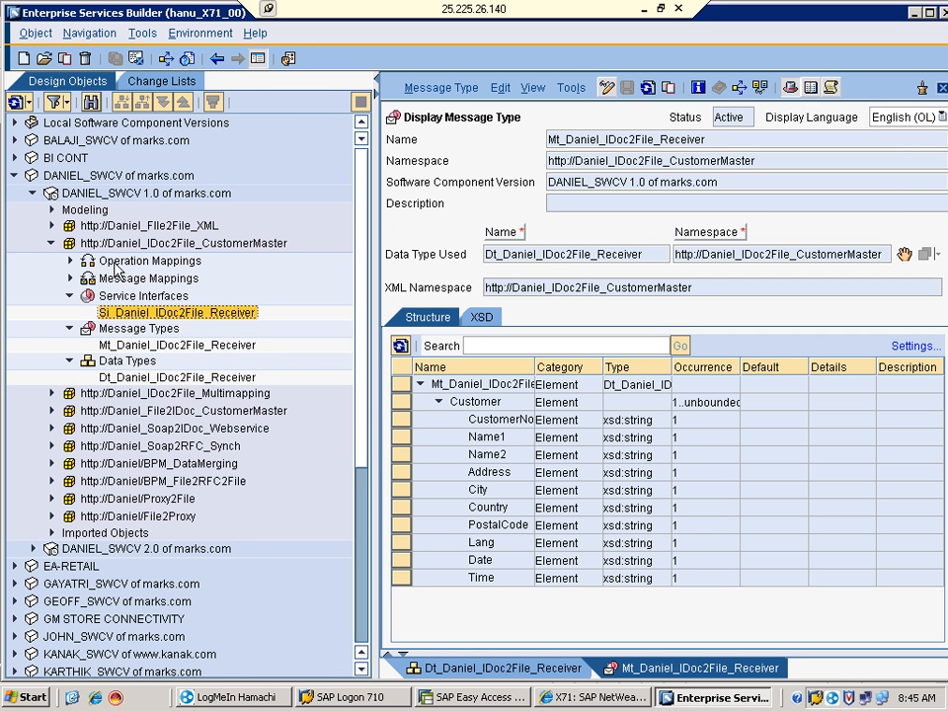
{"action": "left_click", "coordinate": [123, 261]}
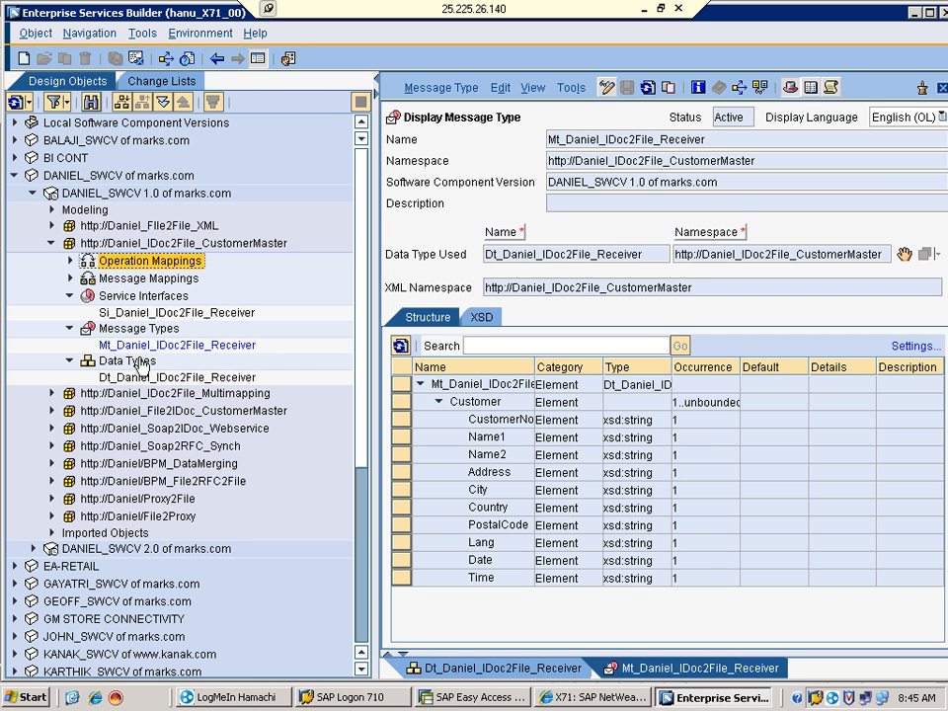
{"action": "left_click", "coordinate": [126, 312]}
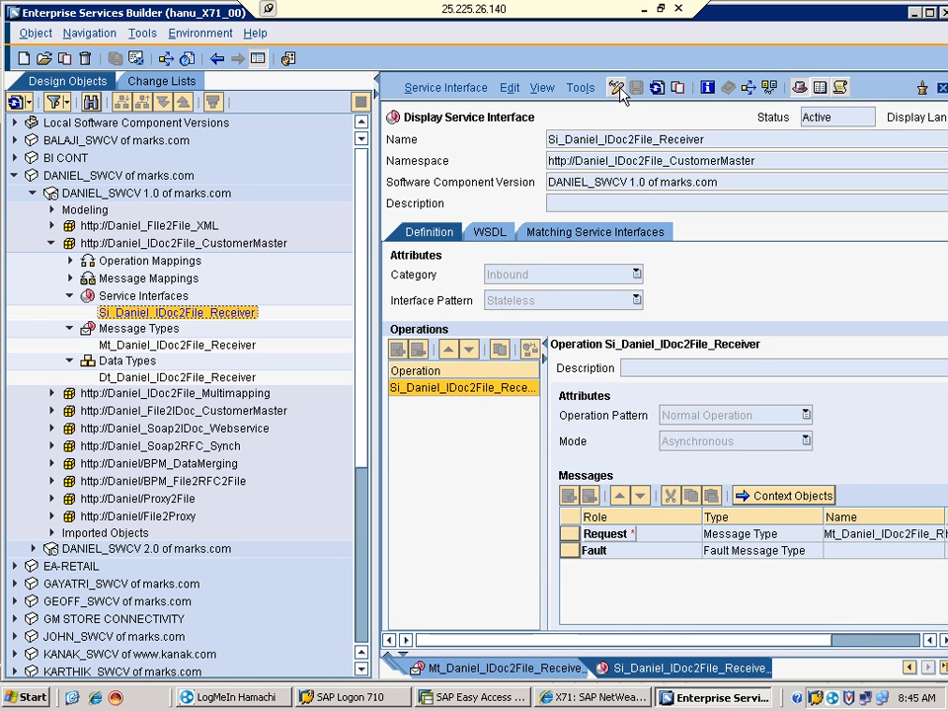
{"action": "key", "text": "ctrl+F1"}
Confirm Inbound and Asynchronous, check the Request message, then expand Message Mappings to show MM_Daniel_IDoc2File_CustomerMaster
{"action": "left_click", "coordinate": [637, 274]}
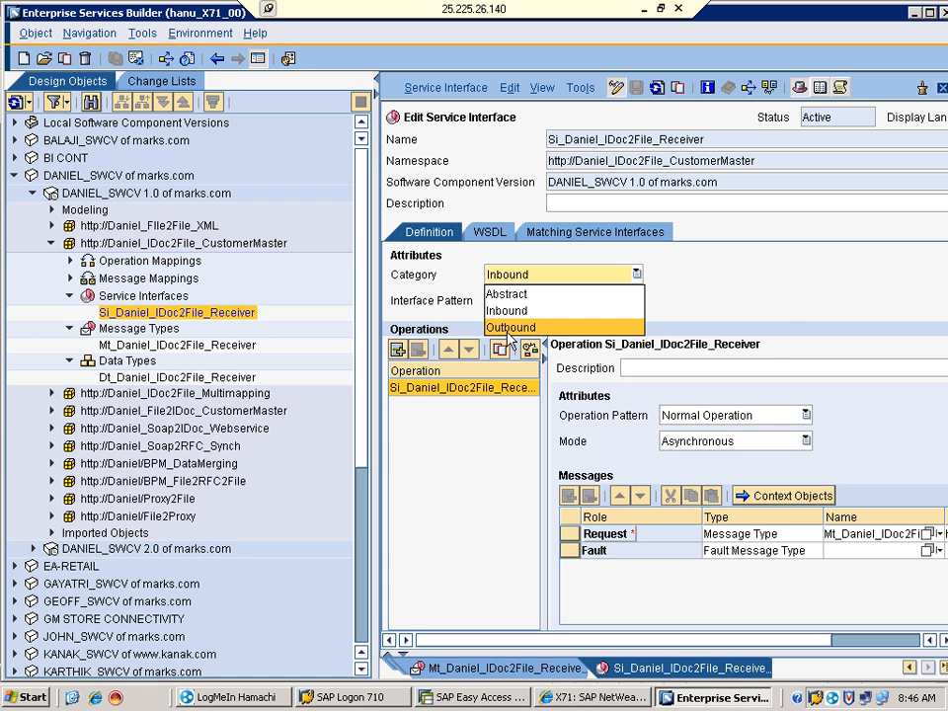
{"action": "left_click", "coordinate": [775, 301]}
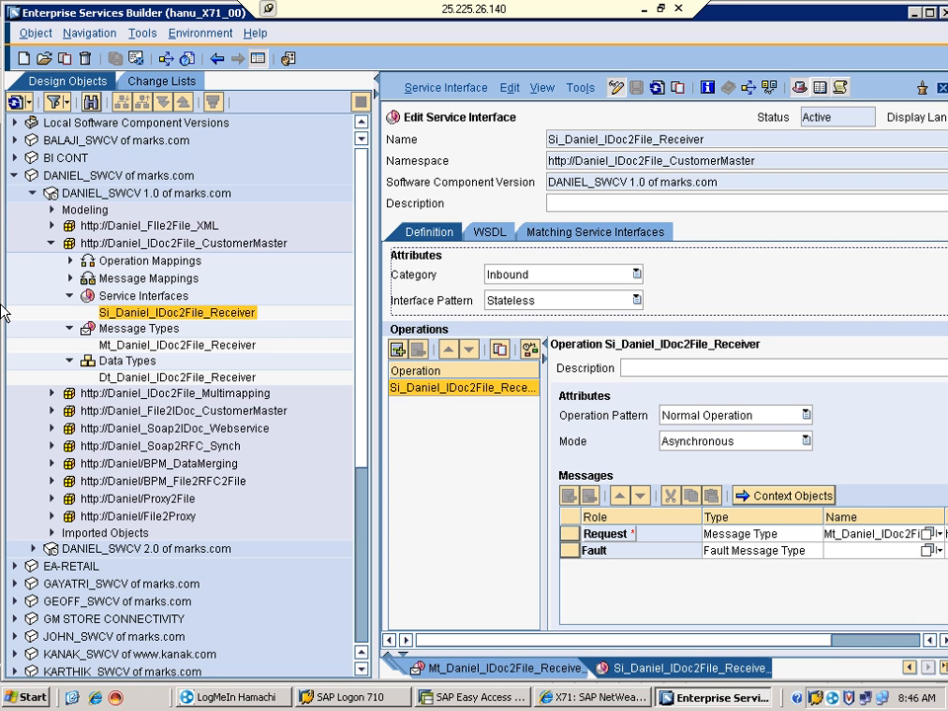
{"action": "left_click", "coordinate": [33, 212]}
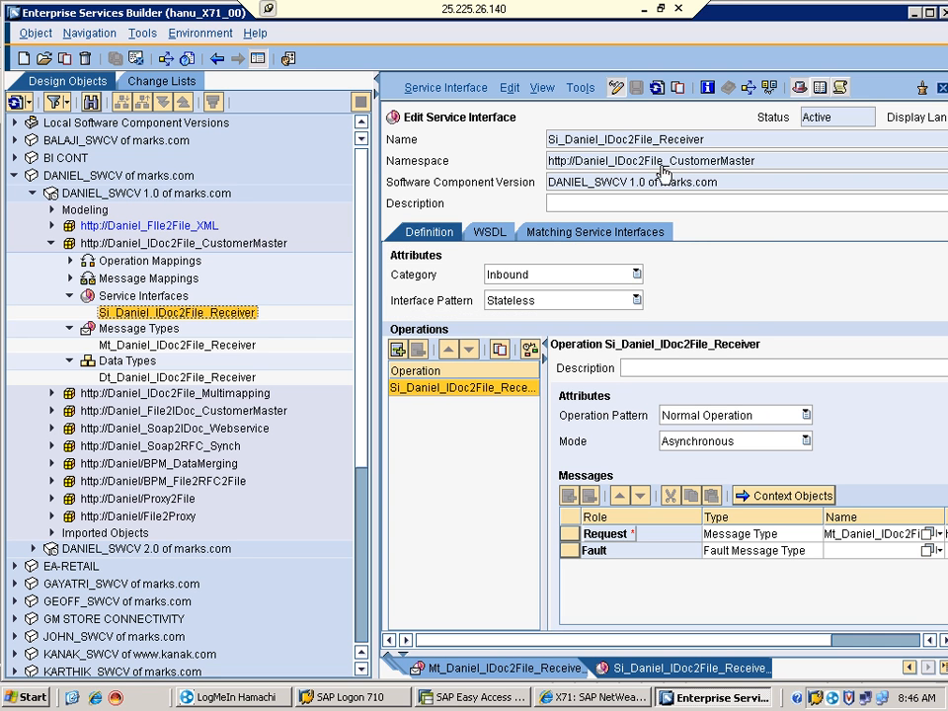
{"action": "left_click", "coordinate": [807, 444]}
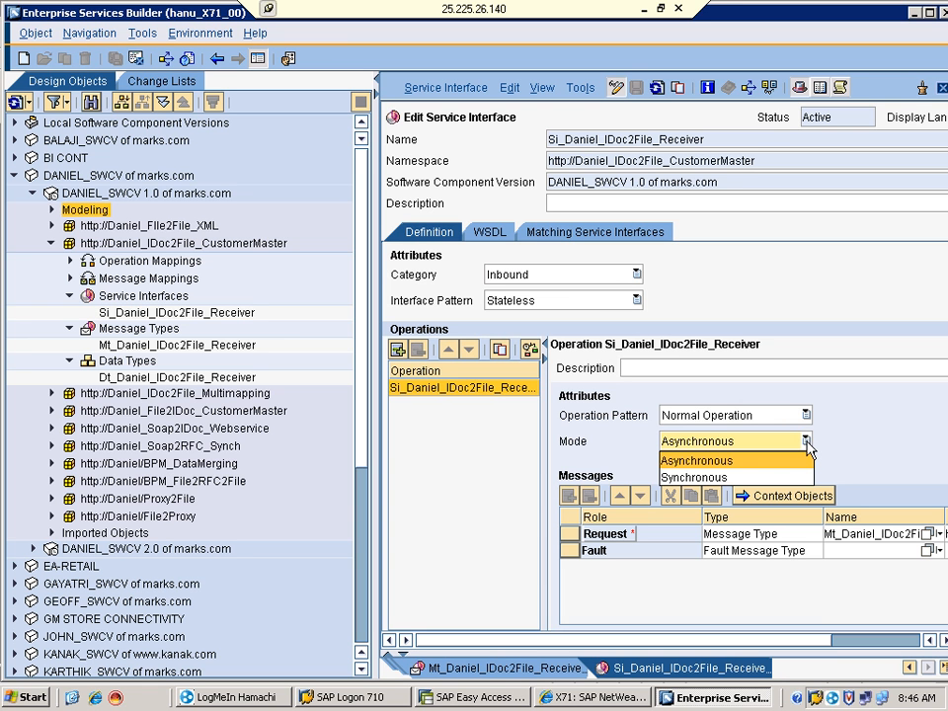
{"action": "left_click", "coordinate": [807, 446]}
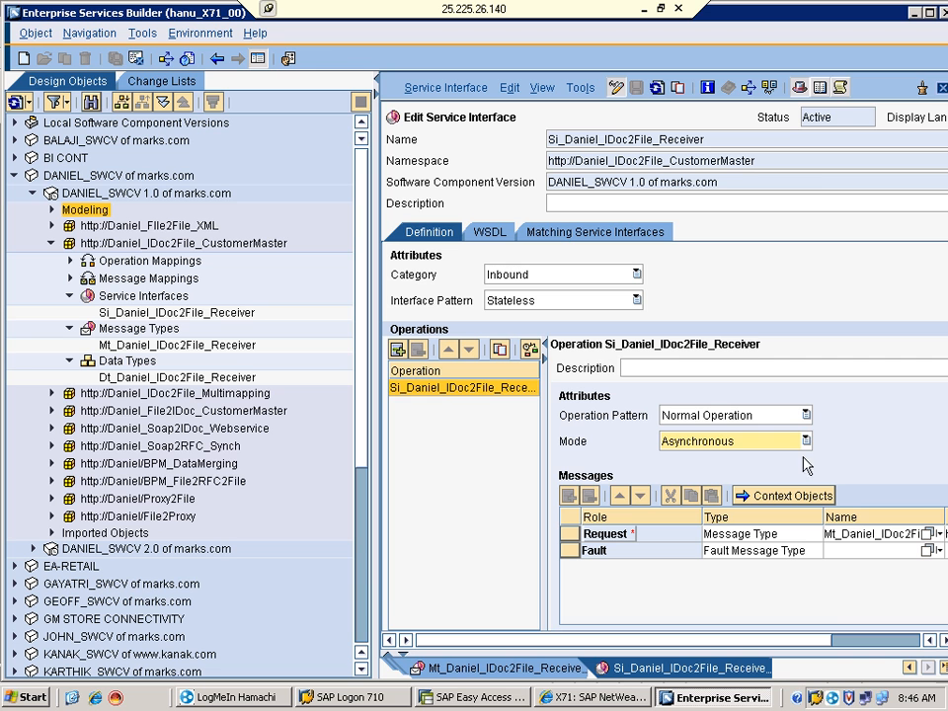
{"action": "left_click", "coordinate": [571, 535]}
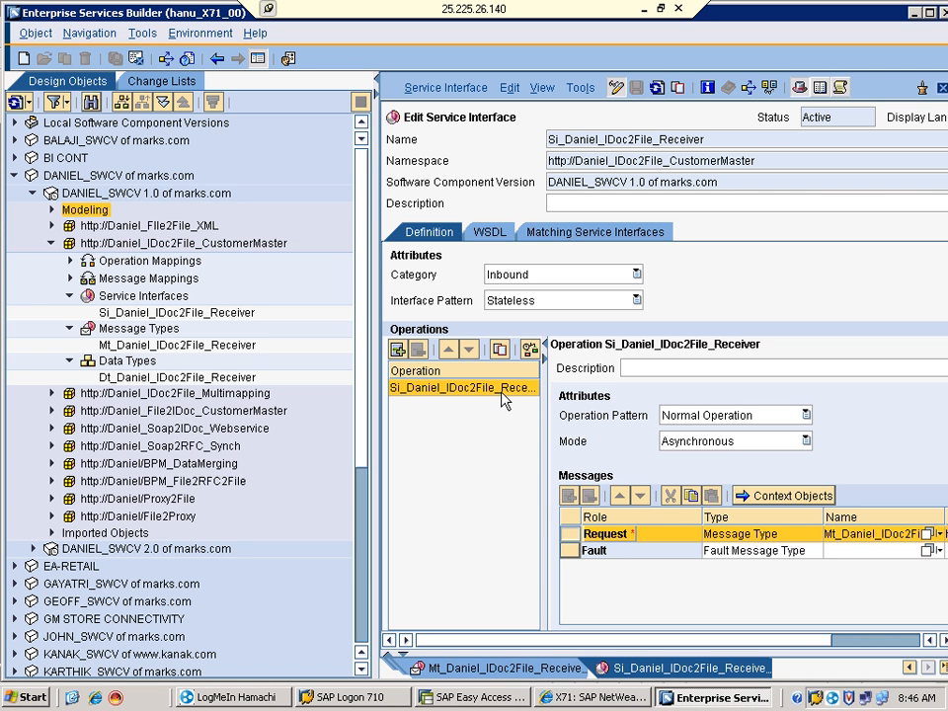
{"action": "left_click", "coordinate": [69, 280]}
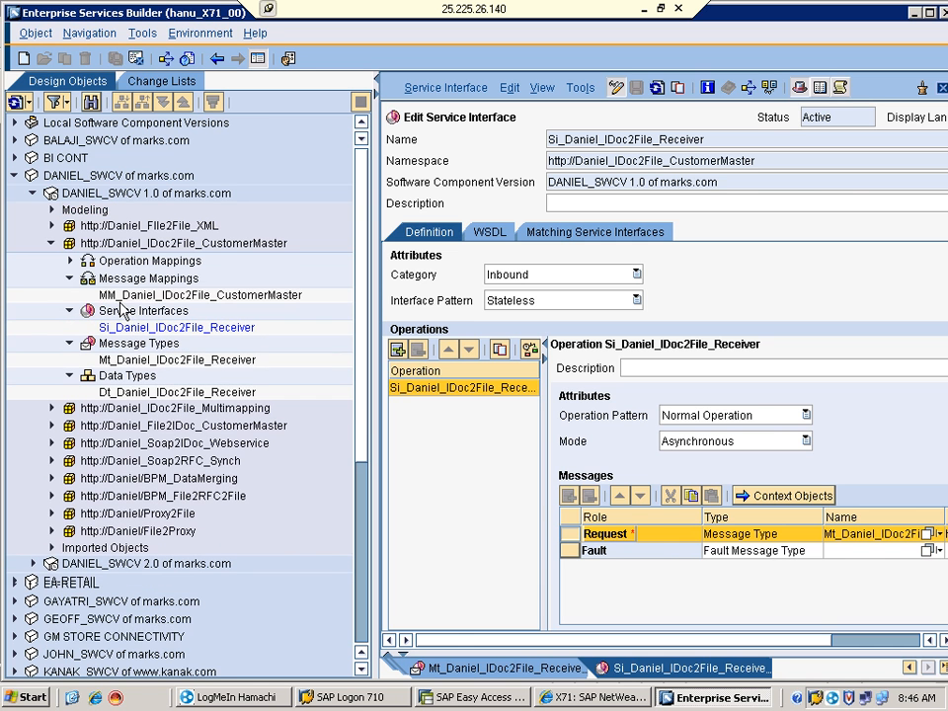
Open the MM_Daniel_IDoc2File_CustomerMaster mapping and show the DEBMAS06 source and Mt_Daniel_IDoc2File_Receiver target roots
{"action": "left_click", "coordinate": [132, 298]}
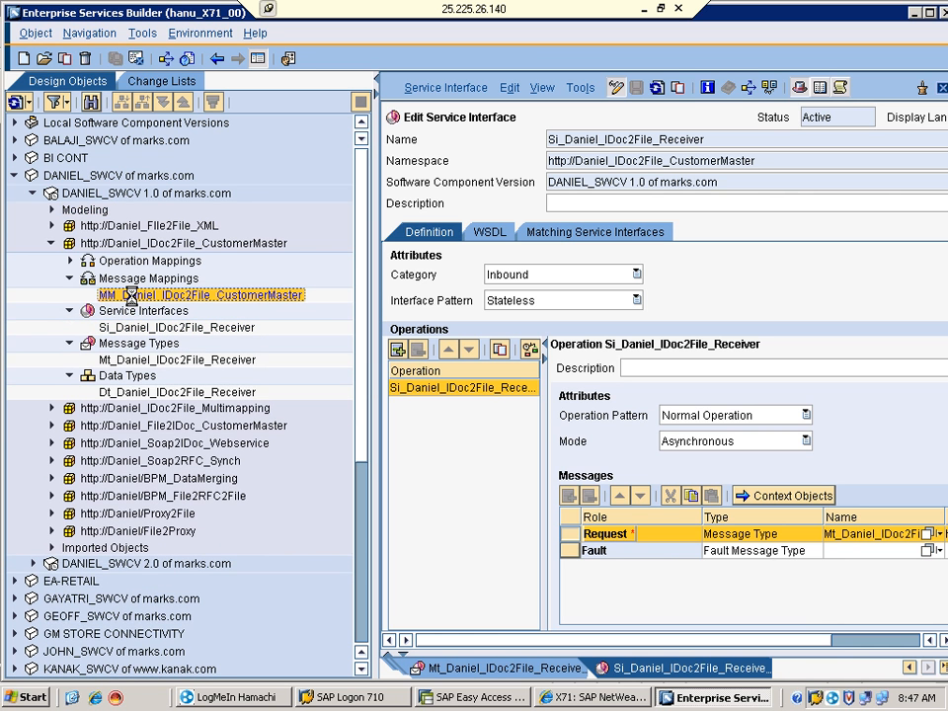
{"action": "double_click", "coordinate": [131, 297]}
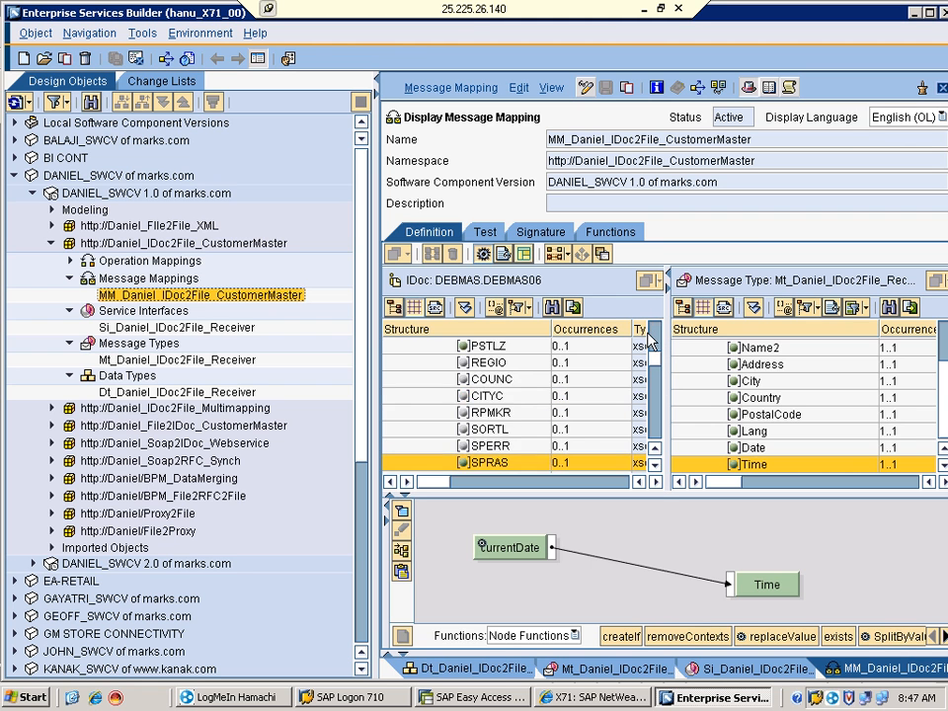
{"action": "left_click", "coordinate": [653, 329]}
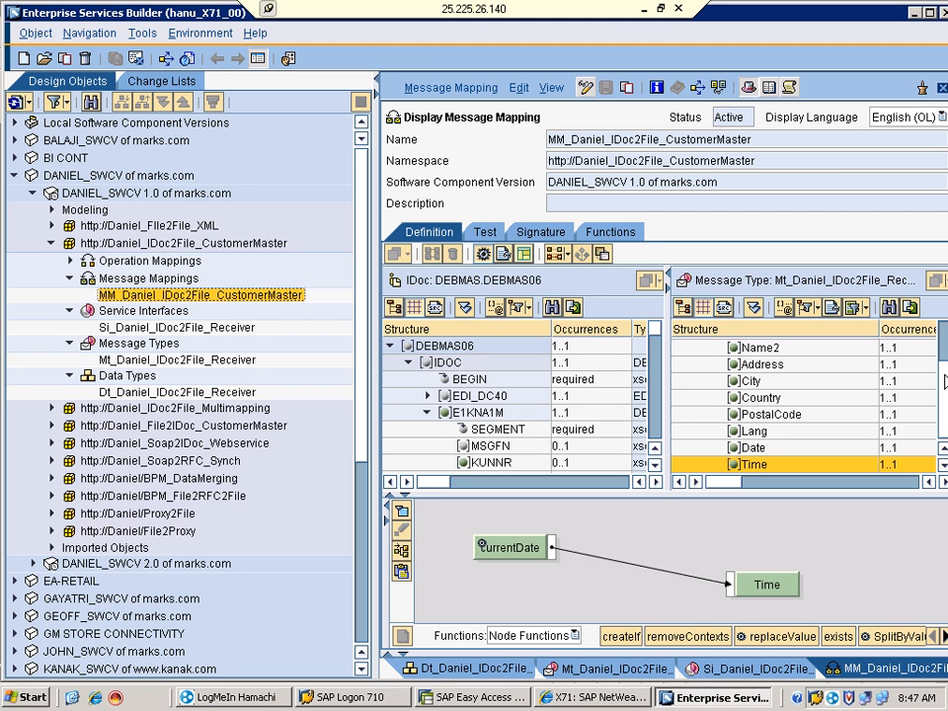
{"action": "left_click", "coordinate": [941, 333]}
{"action": "left_click", "coordinate": [942, 333]}
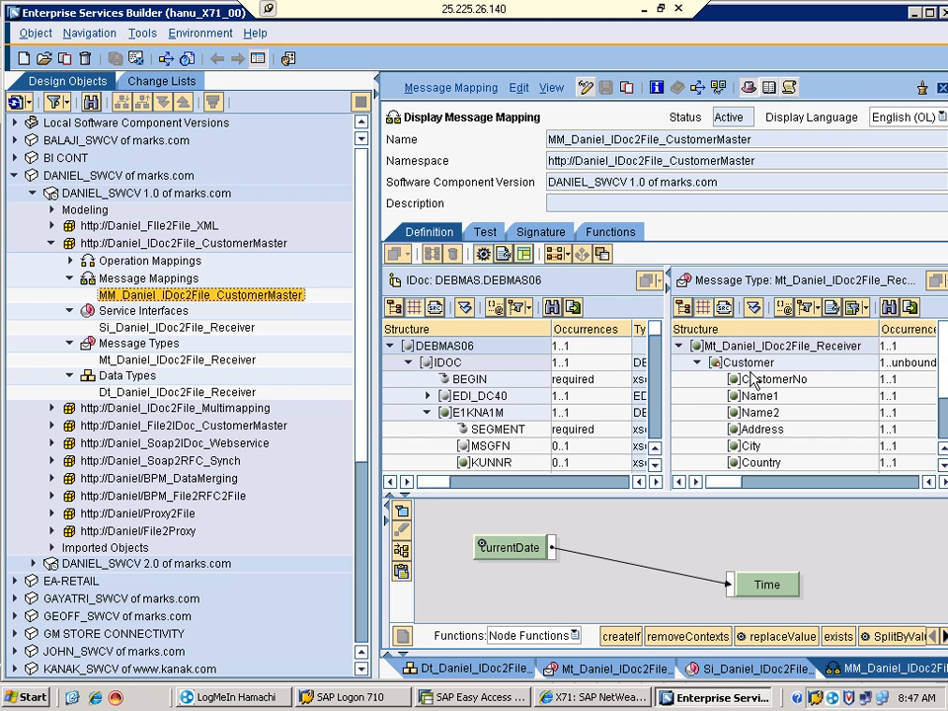
Inspect the KUNNR-to-CustomerNo mapping, then the NAME1-to-Name1 mapping
{"action": "left_click", "coordinate": [757, 385]}
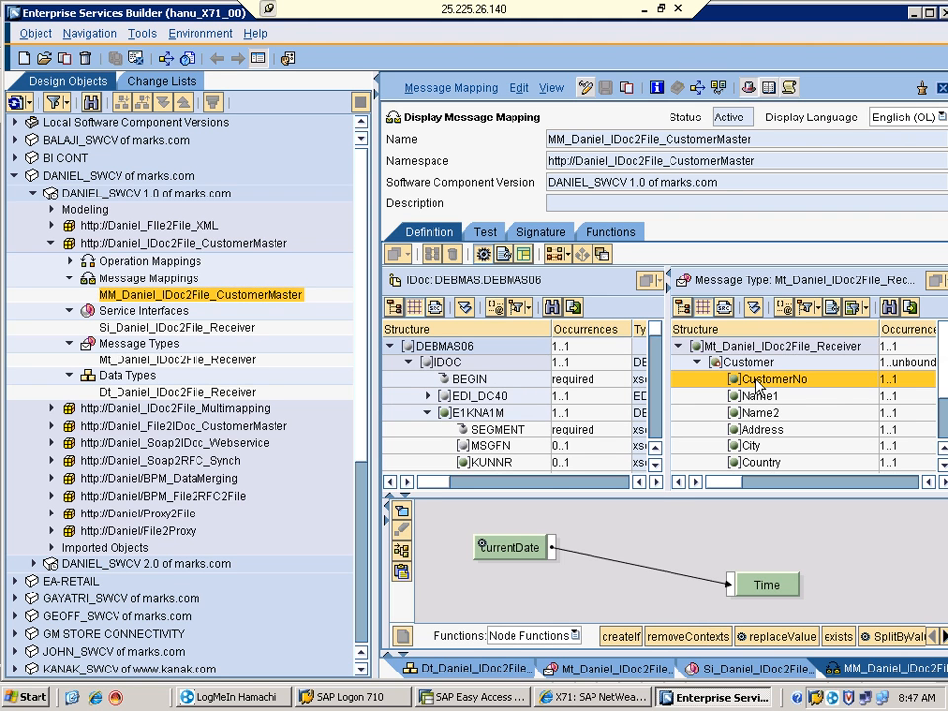
{"action": "left_click", "coordinate": [497, 539]}
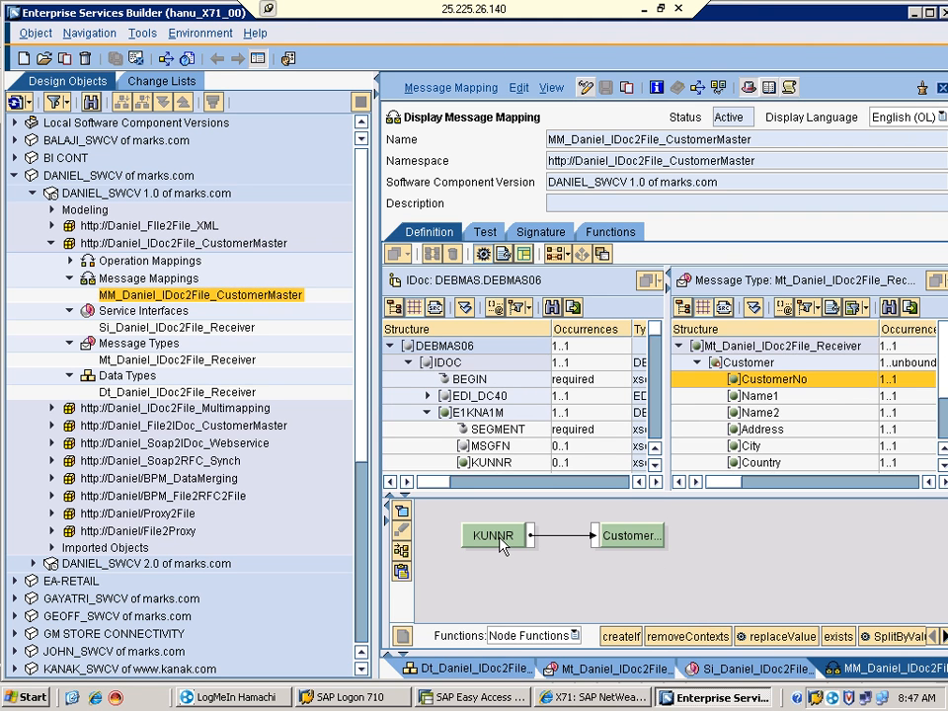
{"action": "left_click", "coordinate": [662, 539]}
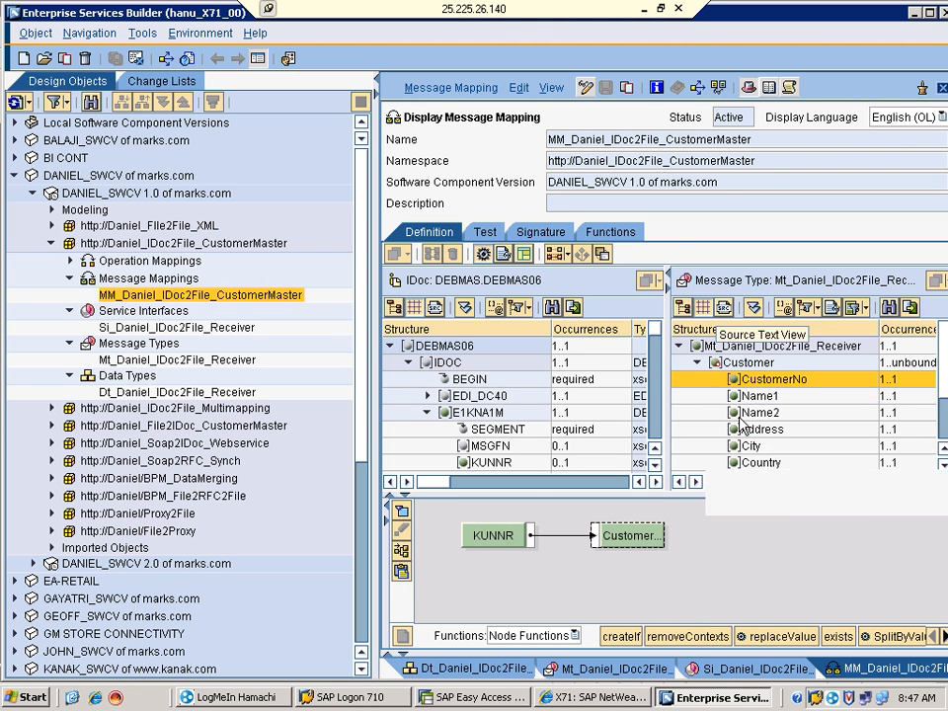
{"action": "left_click", "coordinate": [755, 397]}
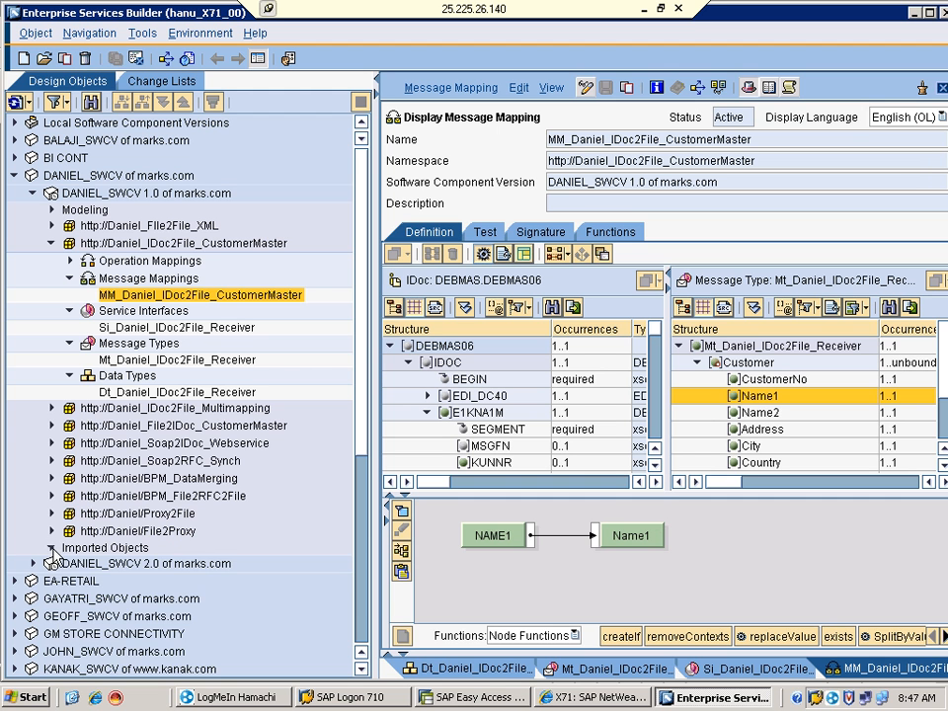
Expand Imported Objects > IDocs and review the imported DEBMAS.DEBMAS06 IDoc
{"action": "left_click", "coordinate": [52, 549]}
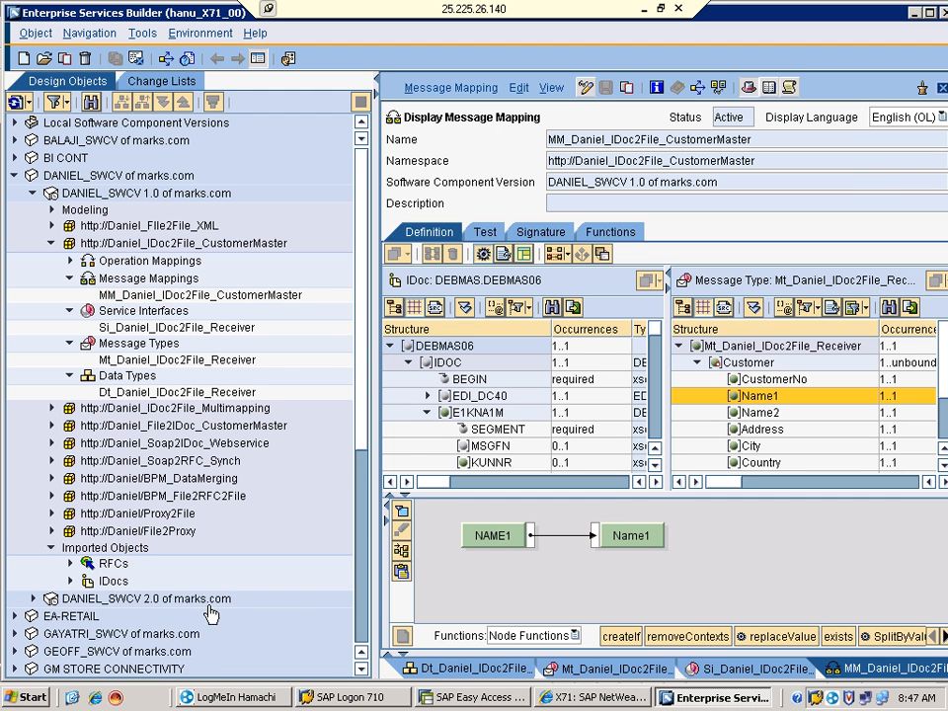
{"action": "left_click", "coordinate": [70, 581]}
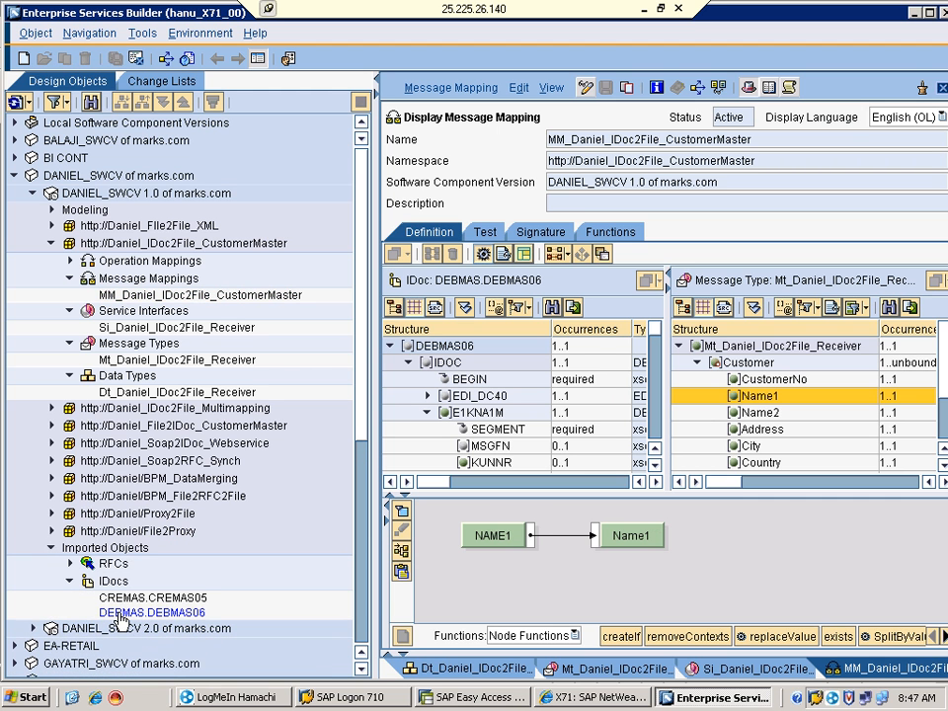
{"action": "left_click", "coordinate": [120, 613]}
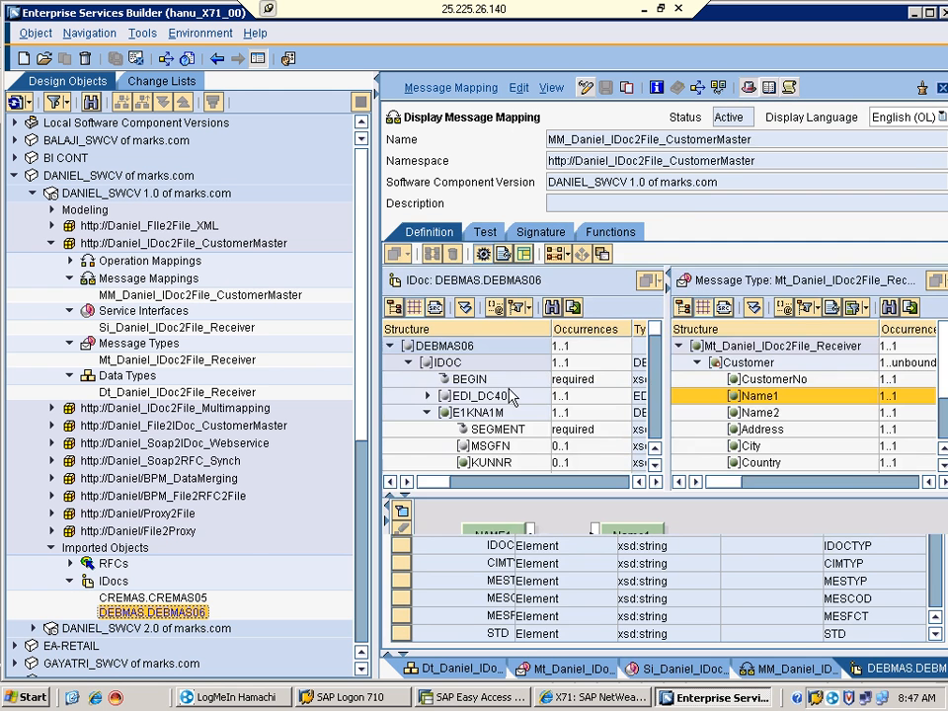
{"action": "left_click", "coordinate": [93, 548]}
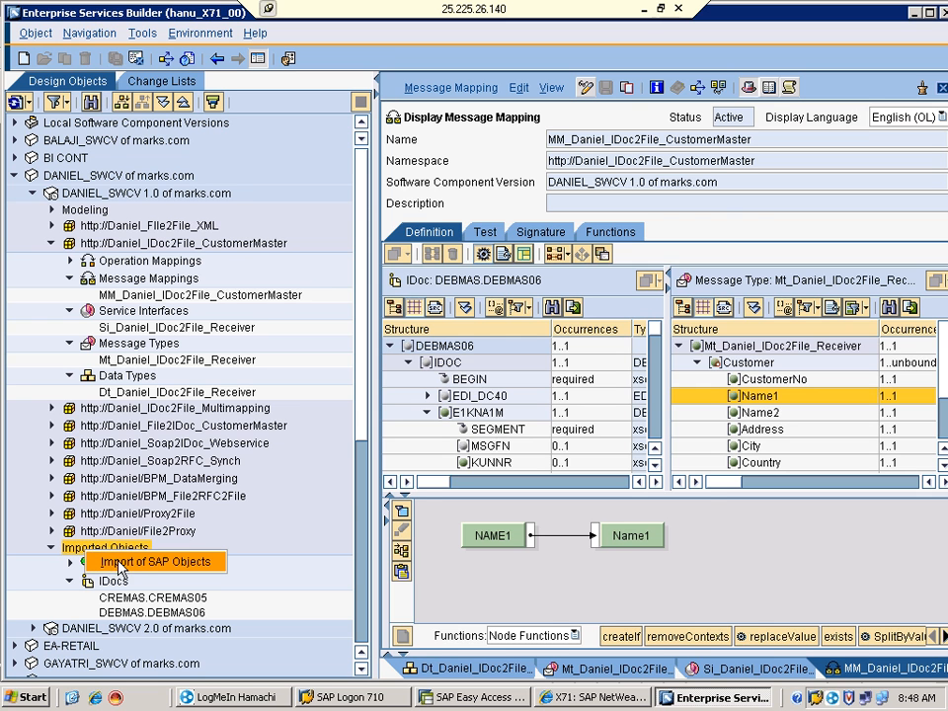
Start Import of SAP Objects and log on to EH4 with server hanu, system number 45 and the password
{"action": "left_click", "coordinate": [117, 561]}
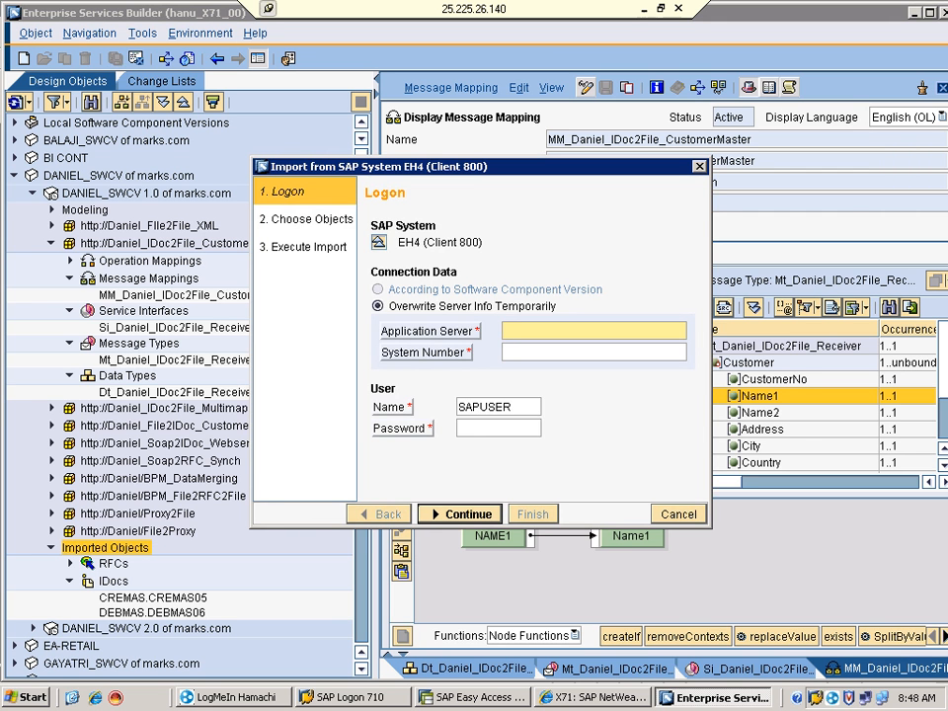
{"action": "type", "text": "hanu"}
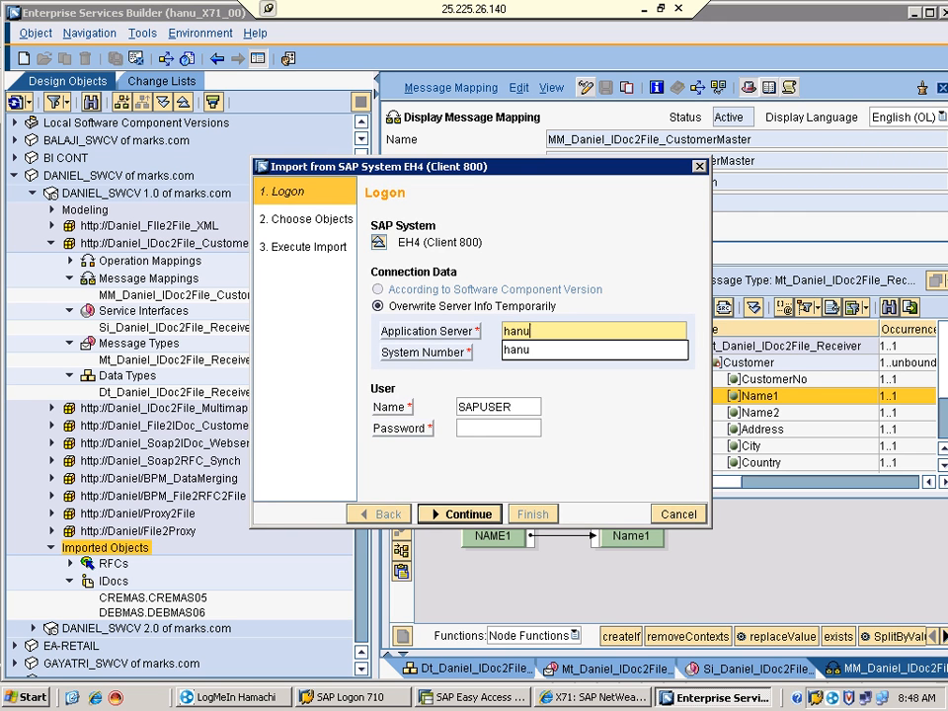
{"action": "left_click", "coordinate": [534, 352]}
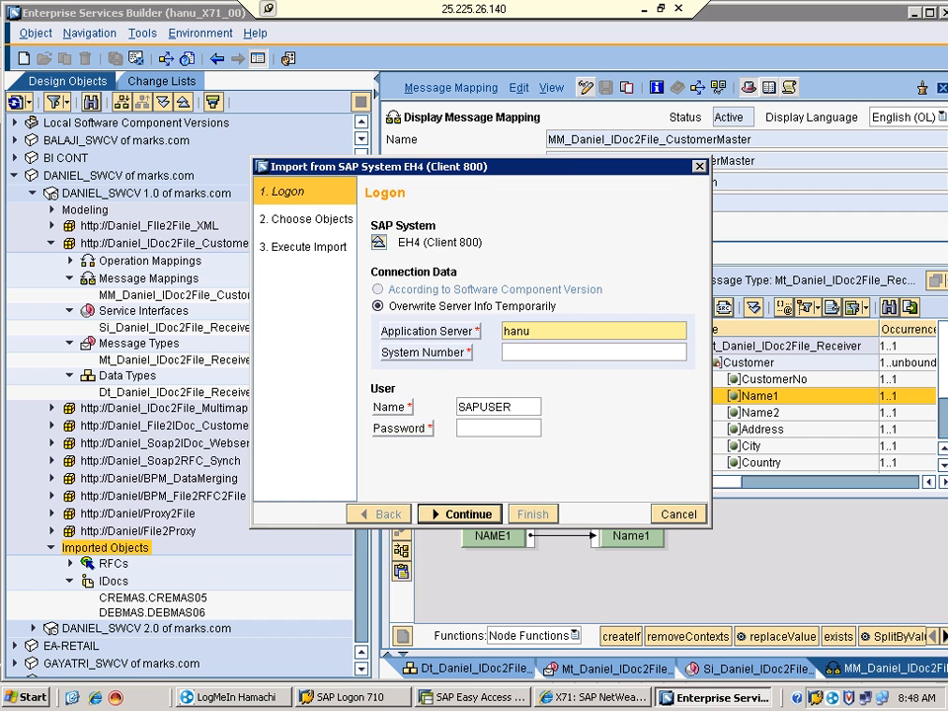
{"action": "key", "text": "Tab"}
{"action": "type", "text": "45"}
{"action": "key", "text": "Tab"}
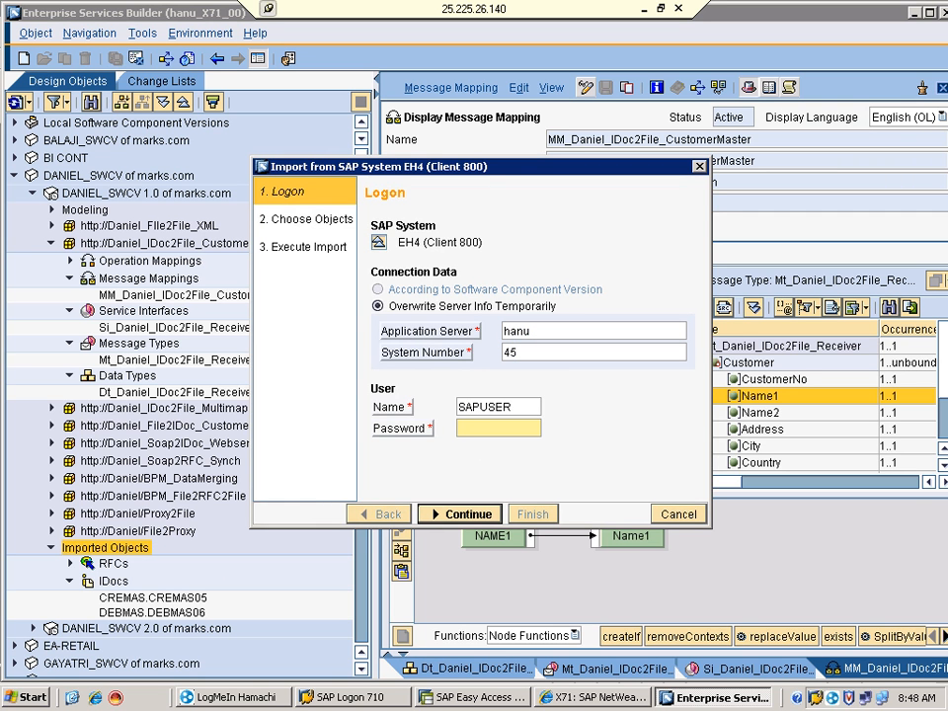
{"action": "type", "text": "********"}
{"action": "left_click", "coordinate": [459, 514]}
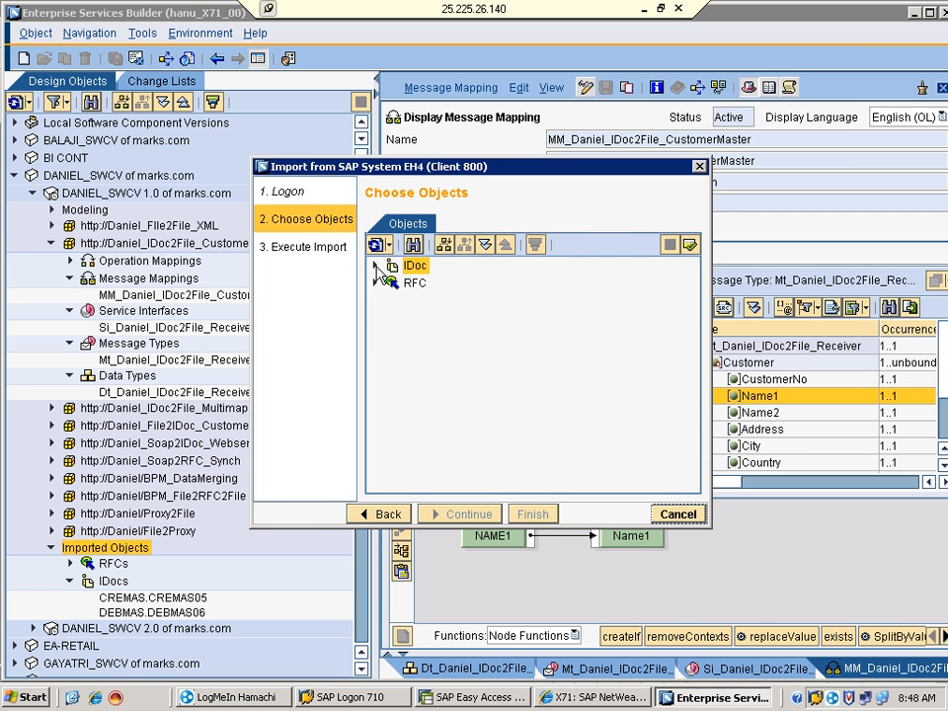
Browse EH4's importable IDocs down to ZSACH_NEW.ZSACH_NEW, then expand the RFC category
{"action": "left_click", "coordinate": [375, 265]}
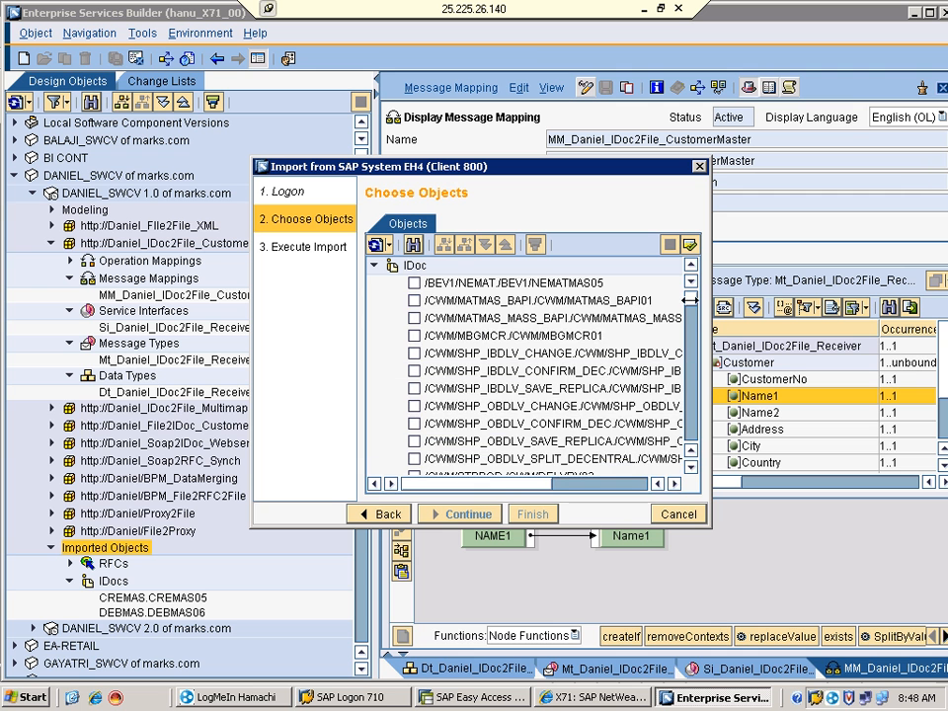
{"action": "scroll", "coordinate": [688, 345], "scroll_direction": "down", "scroll_amount": 5}
{"action": "scroll", "coordinate": [701, 368], "scroll_direction": "down", "scroll_amount": 10}
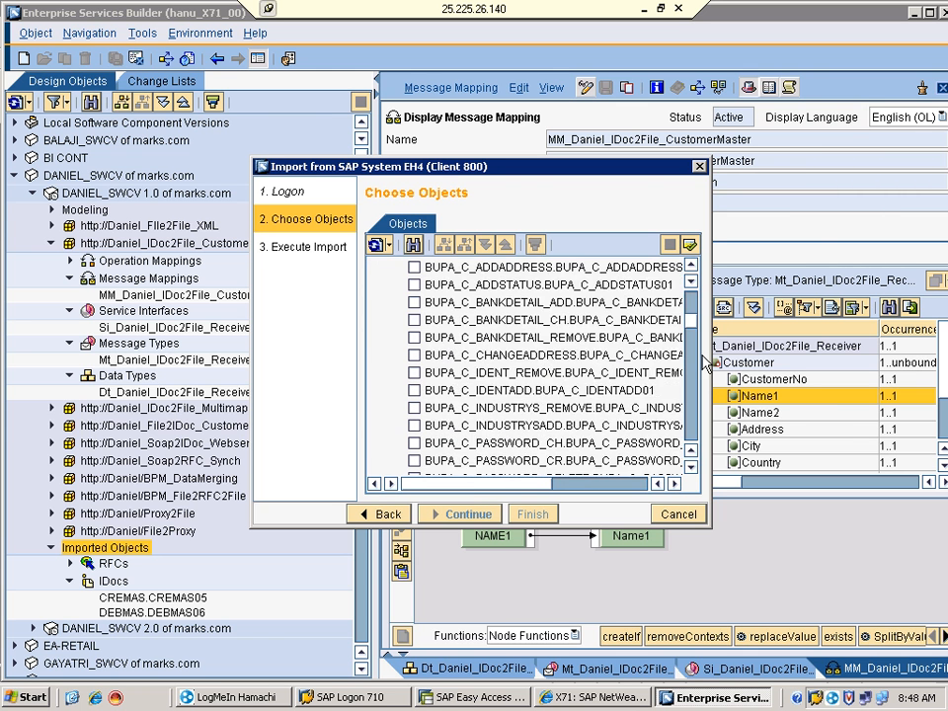
{"action": "scroll", "coordinate": [700, 415], "scroll_direction": "down", "scroll_amount": 15}
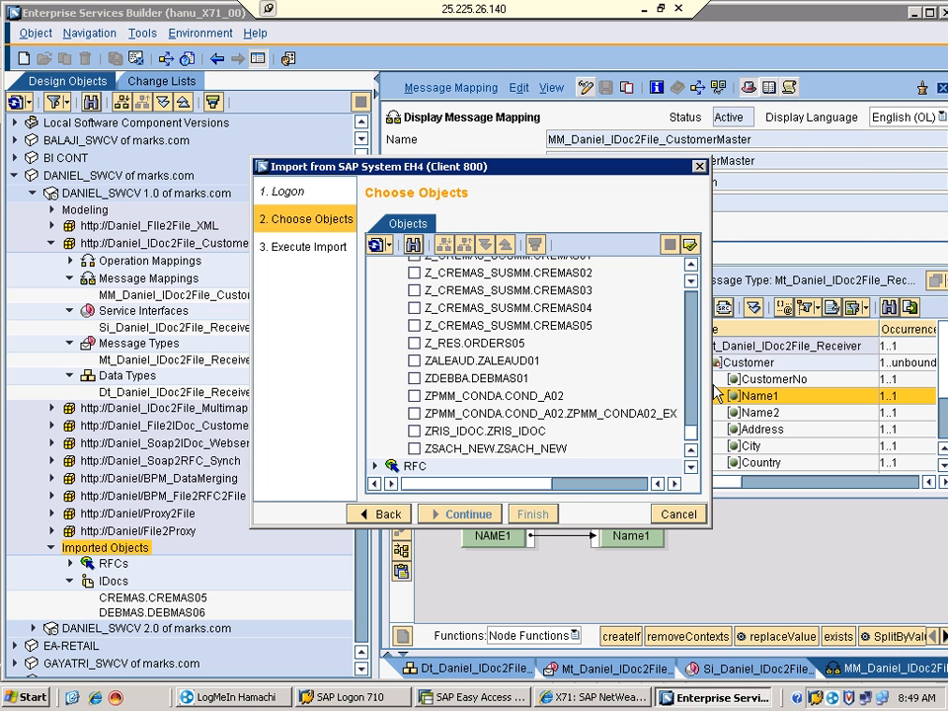
{"action": "left_click_drag", "start_coordinate": [693, 434], "coordinate": [694, 383]}
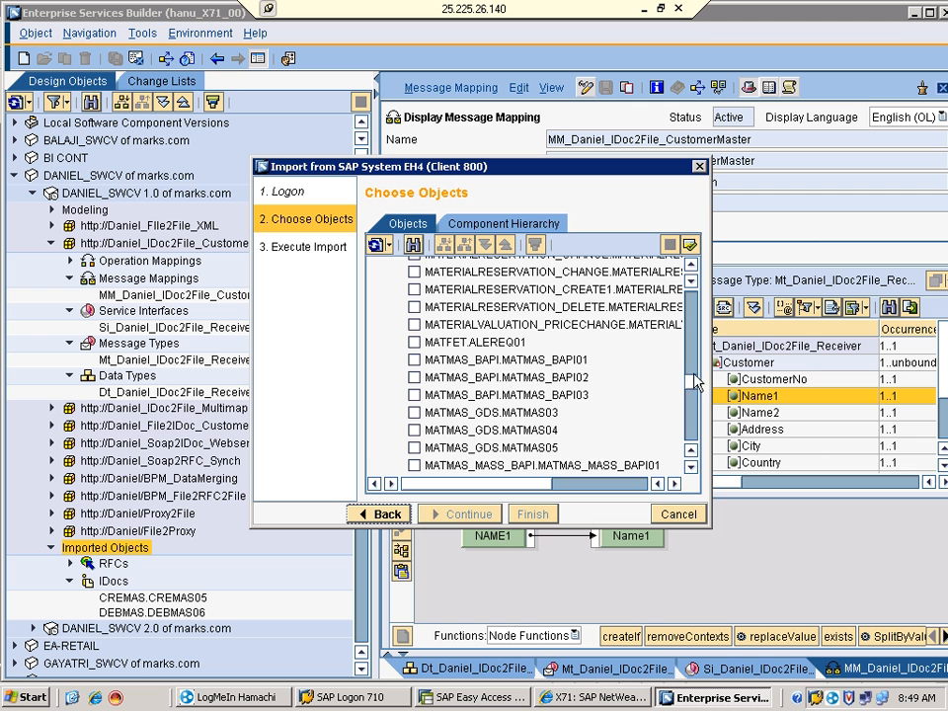
{"action": "left_click", "coordinate": [691, 445]}
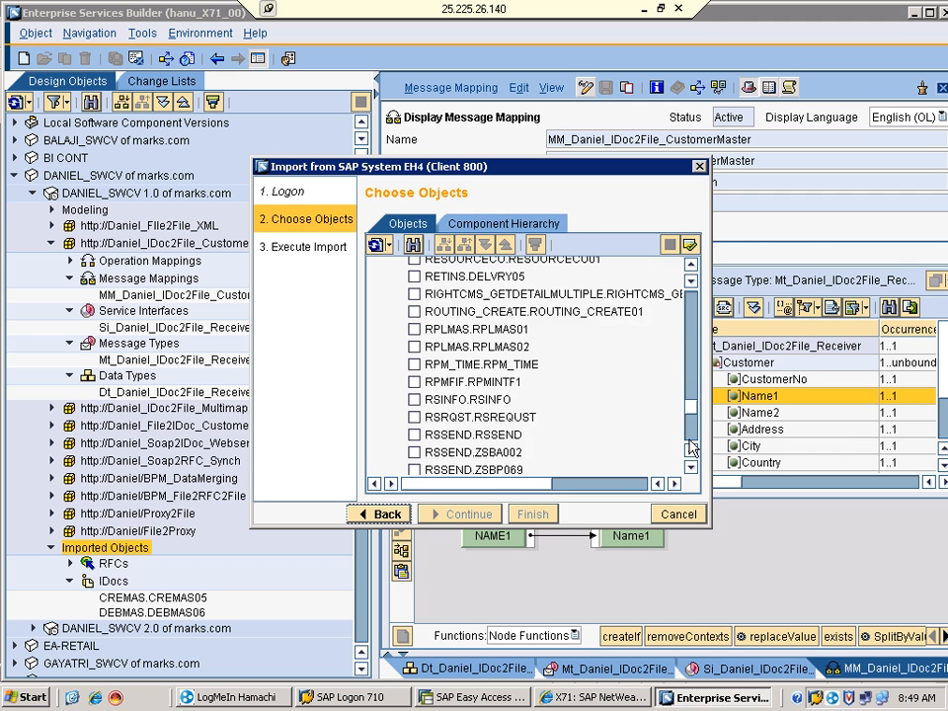
{"action": "left_click", "coordinate": [690, 442]}
{"action": "left_click", "coordinate": [377, 466]}
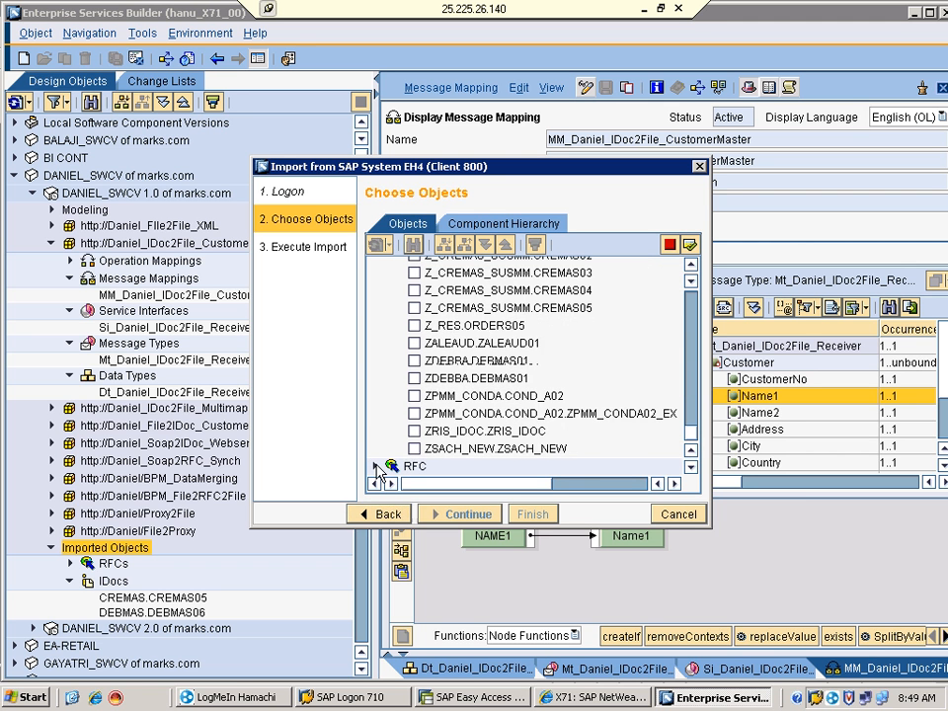
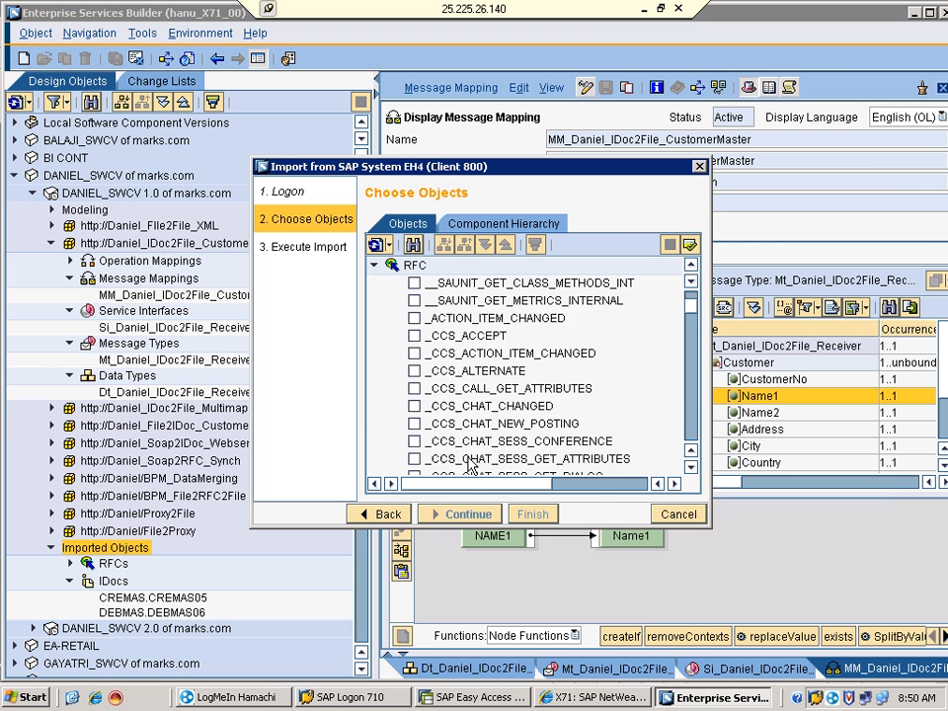
Browse the RFCs importable from EH4, then cancel the SAP import wizard
{"action": "left_click", "coordinate": [691, 468]}
{"action": "left_click", "coordinate": [691, 468]}
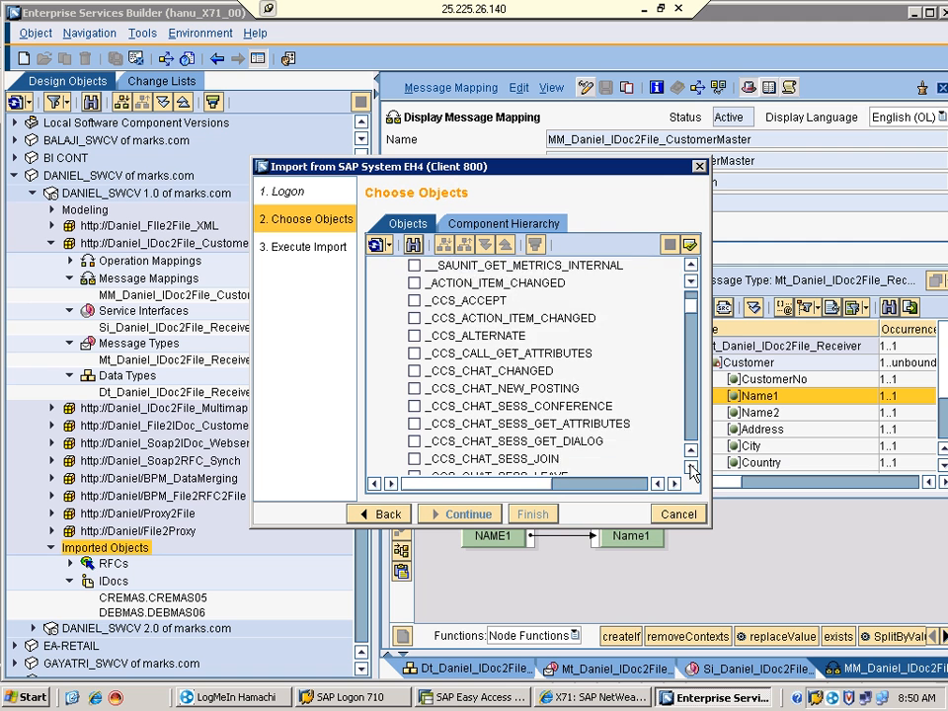
{"action": "left_click", "coordinate": [691, 468]}
{"action": "left_click", "coordinate": [691, 468]}
{"action": "left_click", "coordinate": [691, 468]}
{"action": "left_click", "coordinate": [690, 364]}
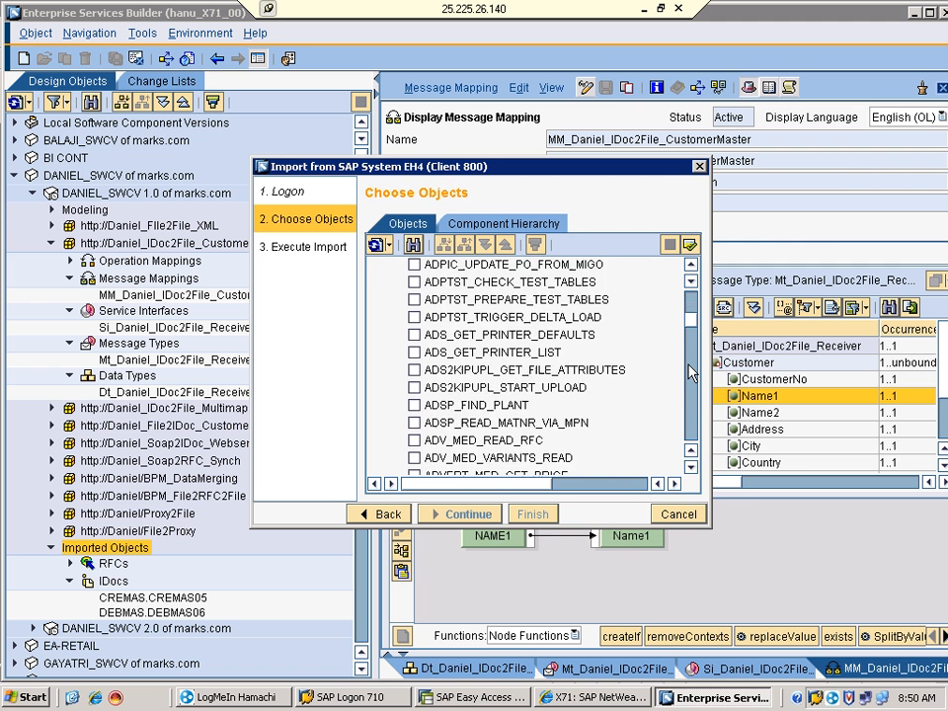
{"action": "left_click_drag", "start_coordinate": [688, 389], "coordinate": [684, 445]}
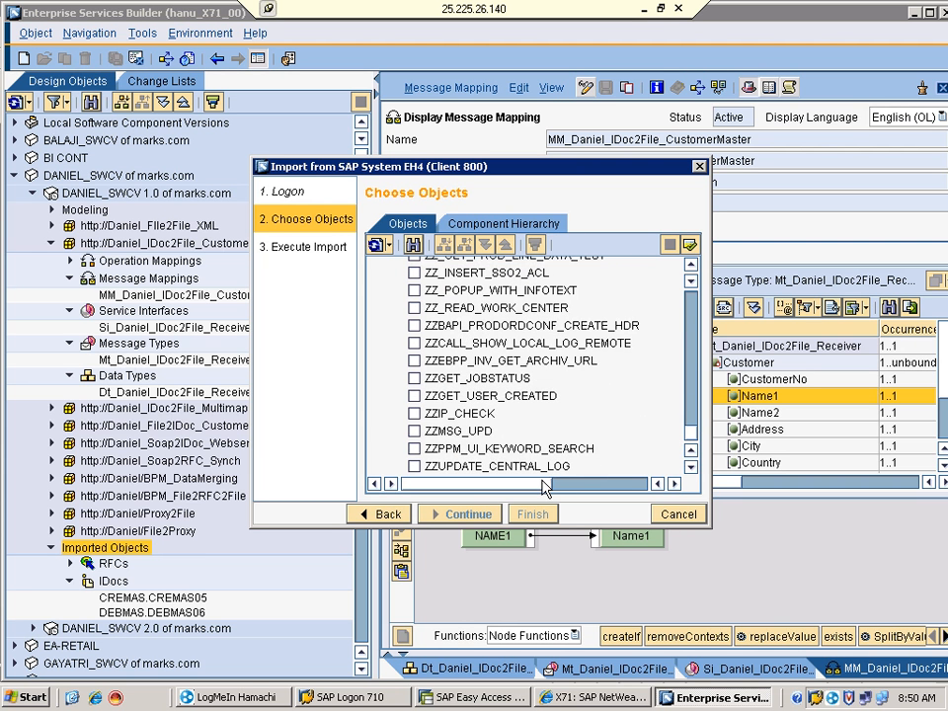
{"action": "left_click", "coordinate": [668, 521]}
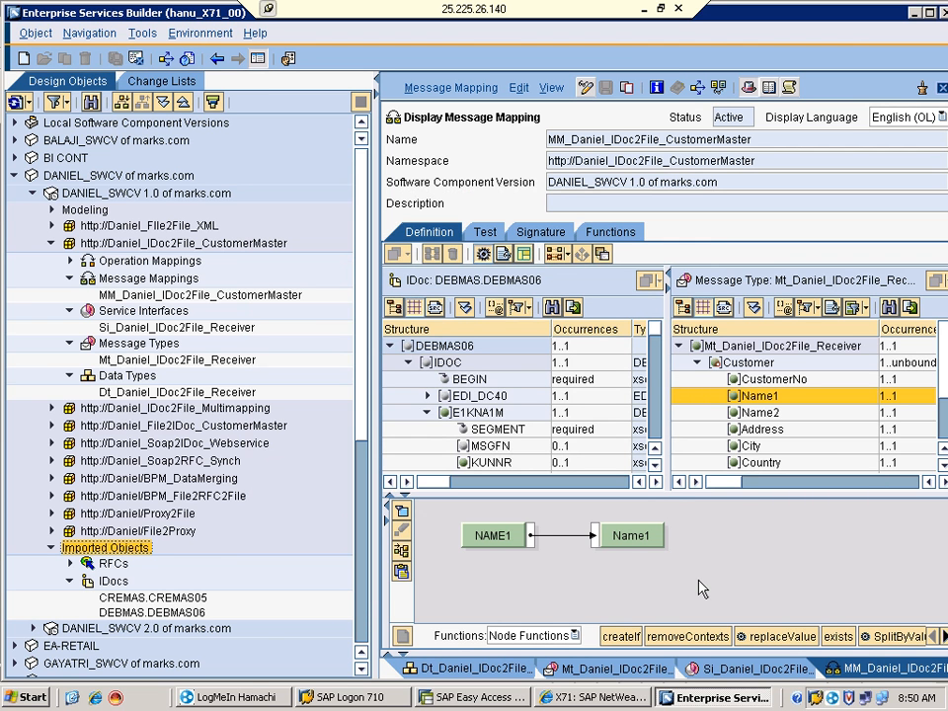
Open the imported BAPI_COMPANY_GETDETAIL RFC, display its Response structure, then close it
{"action": "left_click", "coordinate": [71, 563]}
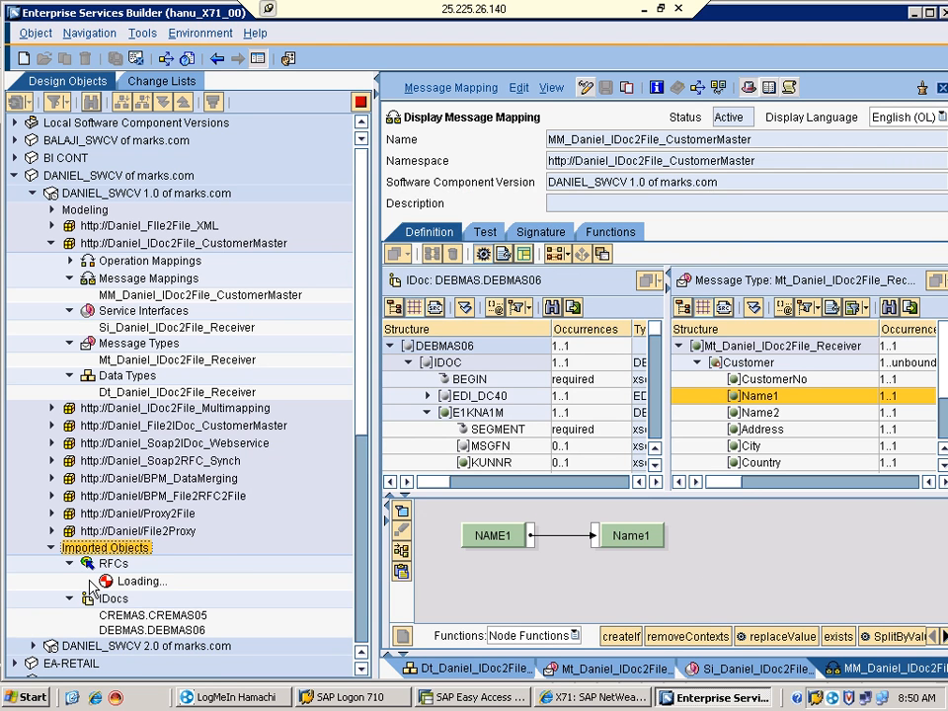
{"action": "left_click", "coordinate": [125, 582]}
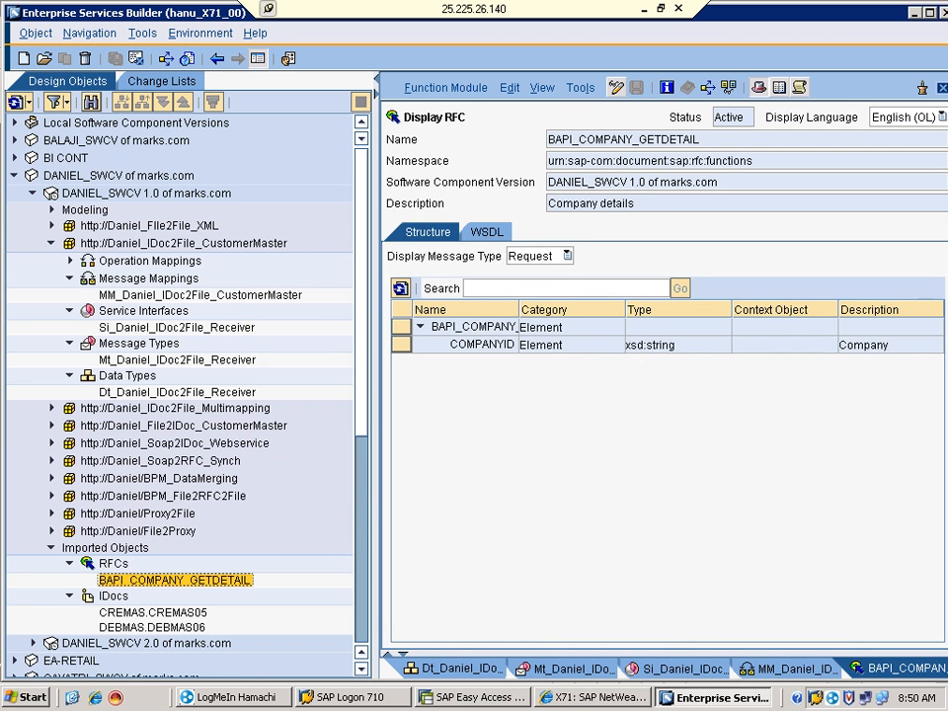
{"action": "left_click", "coordinate": [566, 256]}
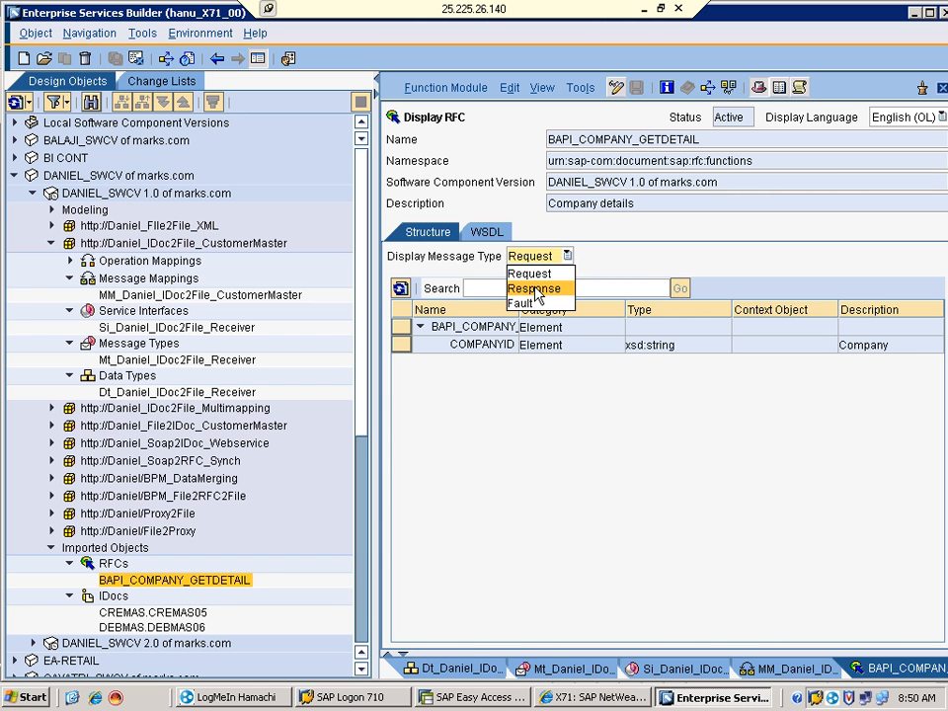
{"action": "left_click", "coordinate": [534, 289]}
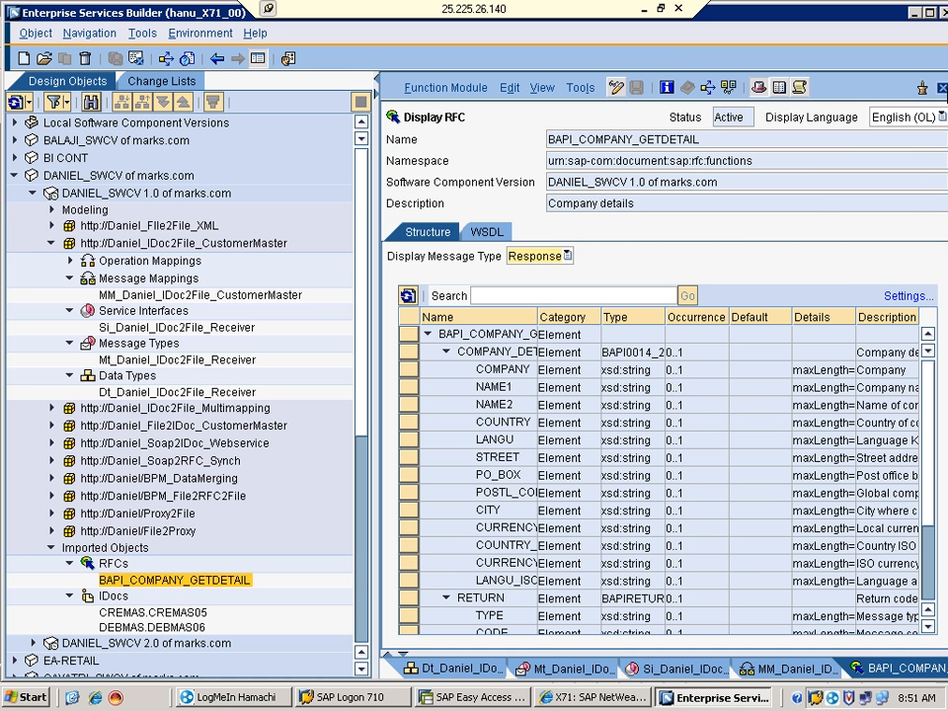
{"action": "left_click", "coordinate": [943, 89]}
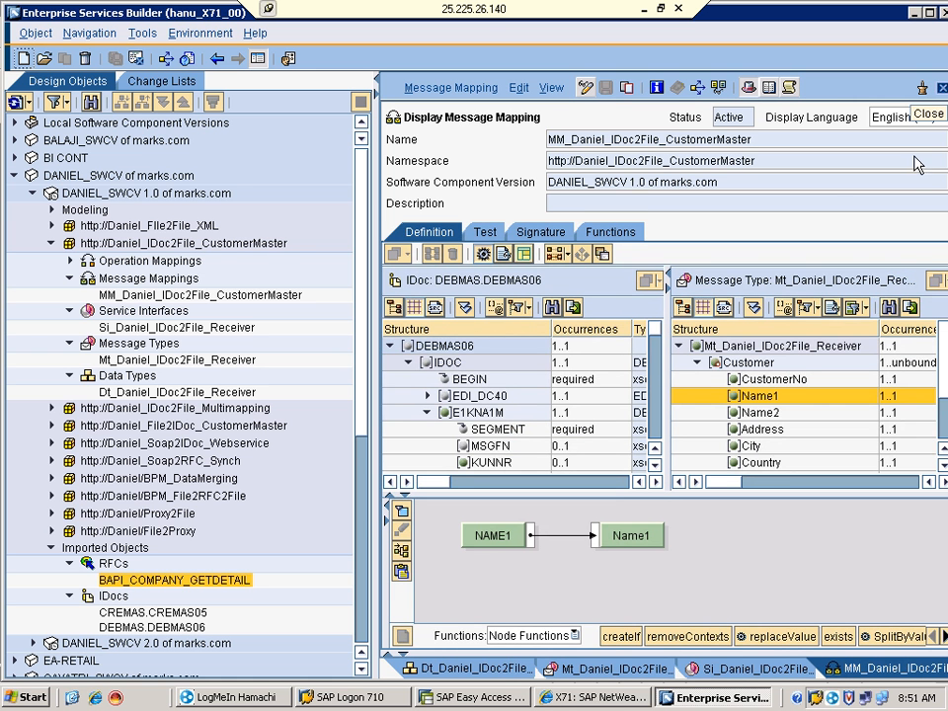
Close the message mapping and open the IDoc2File customer-master operation mapping
{"action": "left_click", "coordinate": [943, 89]}
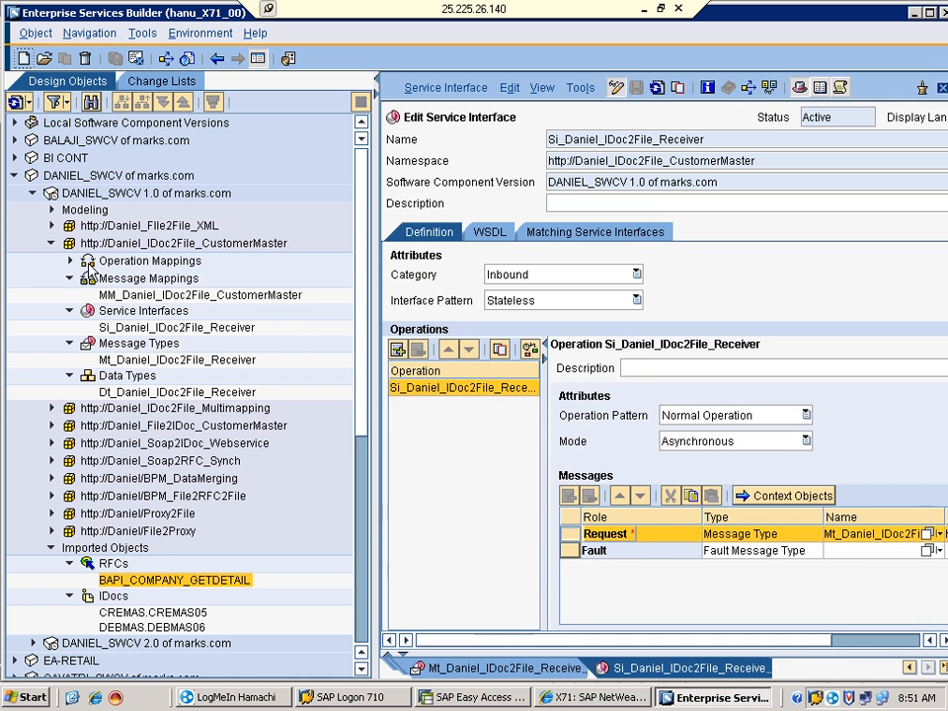
{"action": "left_click", "coordinate": [71, 260]}
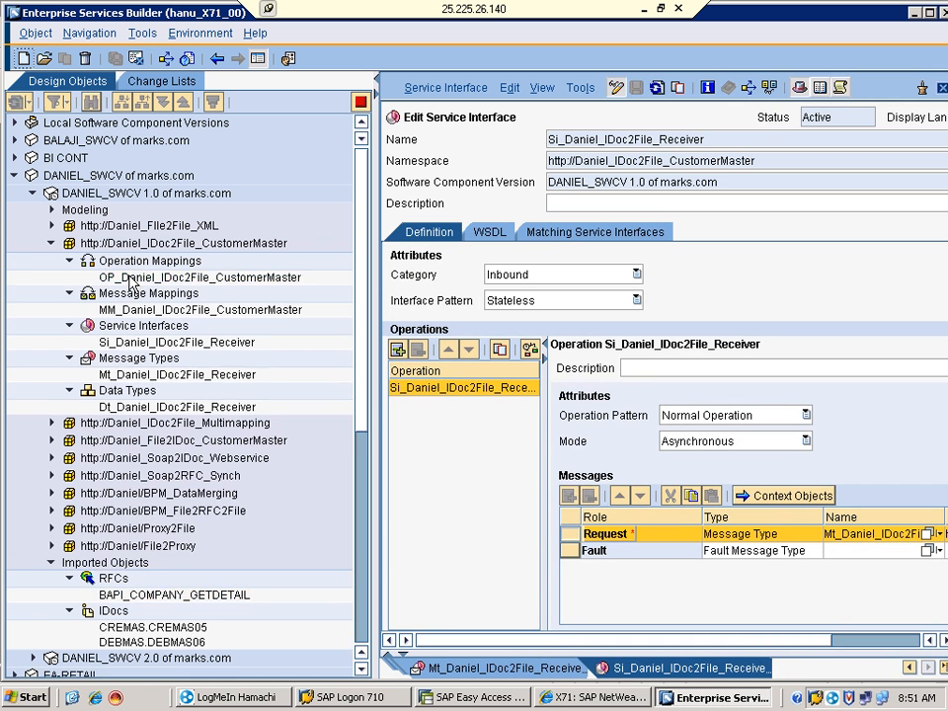
{"action": "left_click", "coordinate": [131, 279]}
{"action": "double_click", "coordinate": [129, 278]}
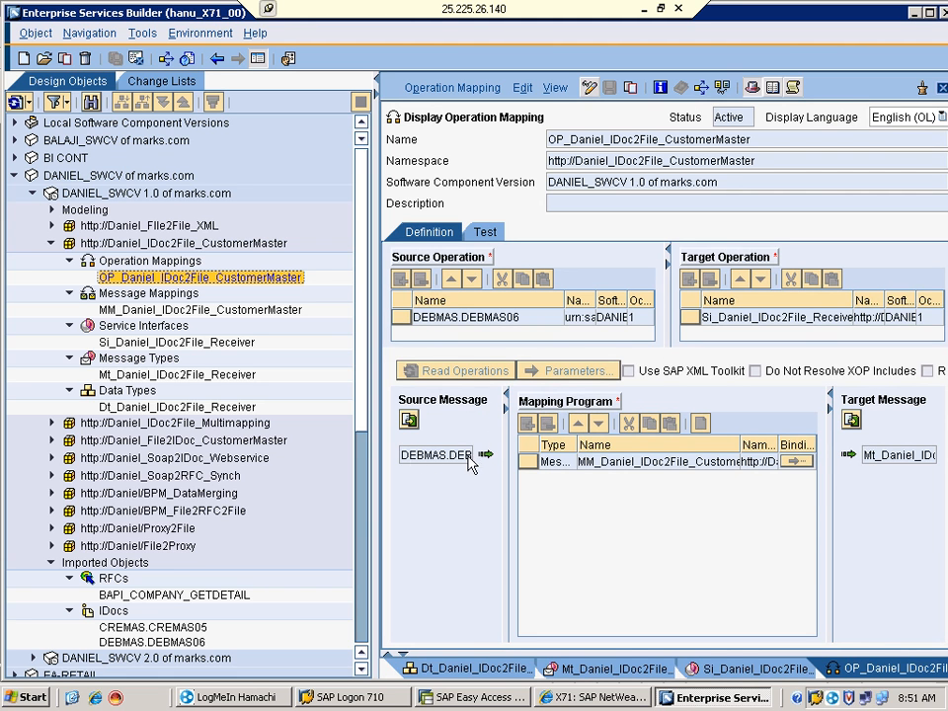
Check the full source message name, then minimise the Enterprise Services Builder window
{"action": "left_click_drag", "start_coordinate": [876, 455], "coordinate": [889, 454]}
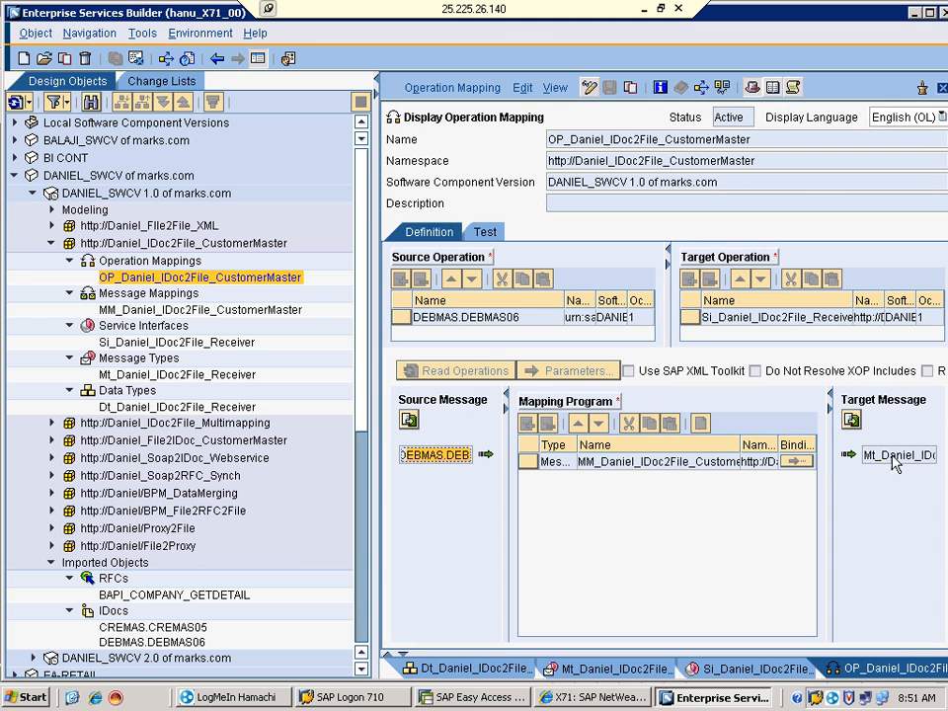
{"action": "left_click", "coordinate": [614, 465]}
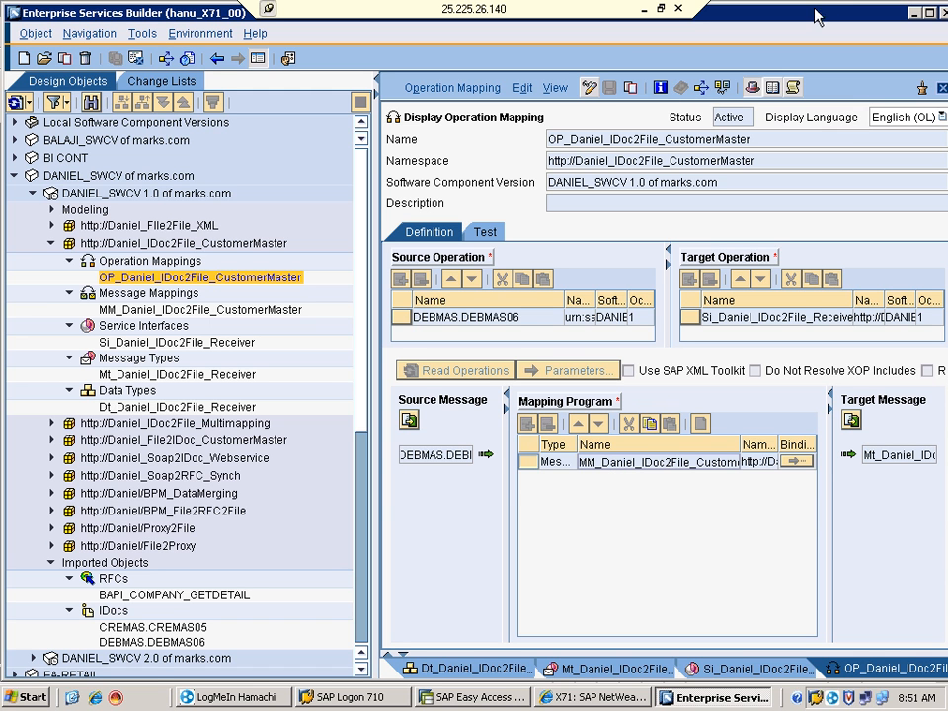
{"action": "left_click", "coordinate": [917, 14]}
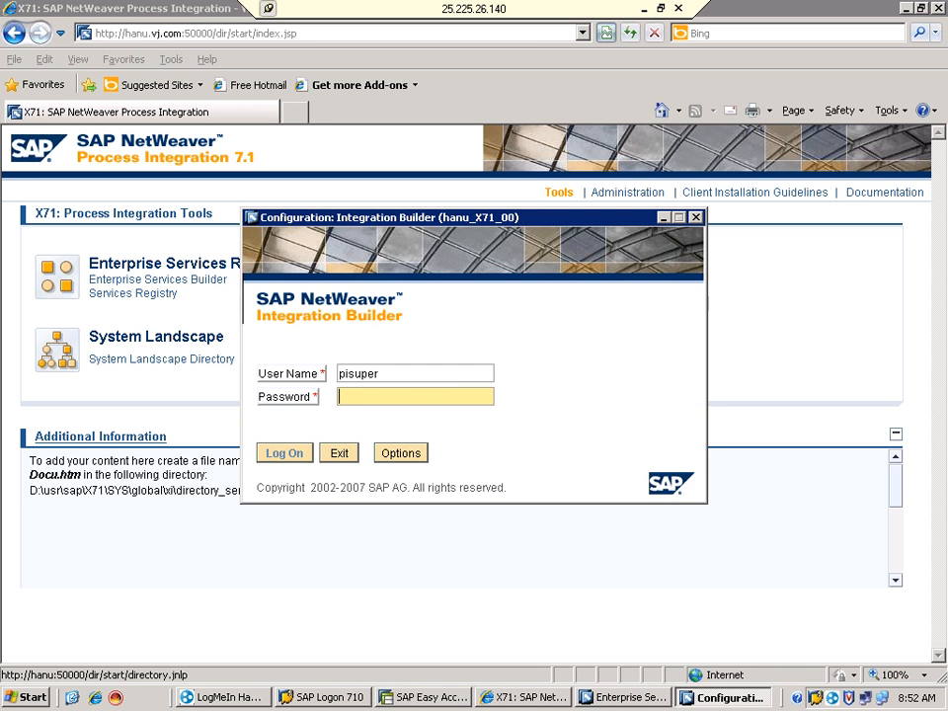
Enter the password and log on to the Integration Builder configuration
{"action": "type", "text": "abc"}
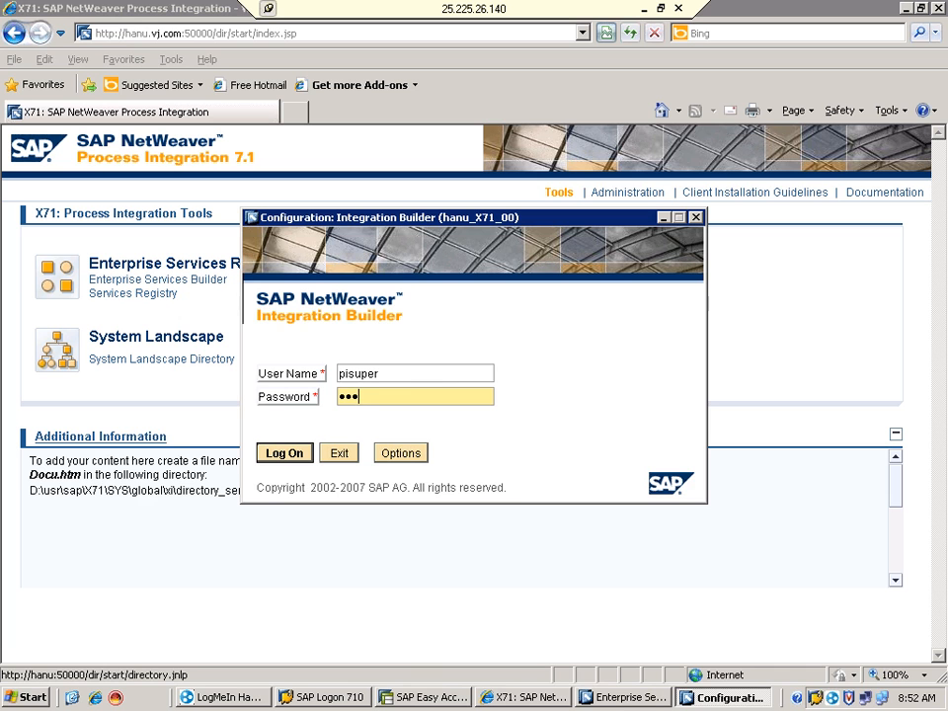
{"action": "type", "text": "abcde"}
{"action": "left_click", "coordinate": [281, 454]}
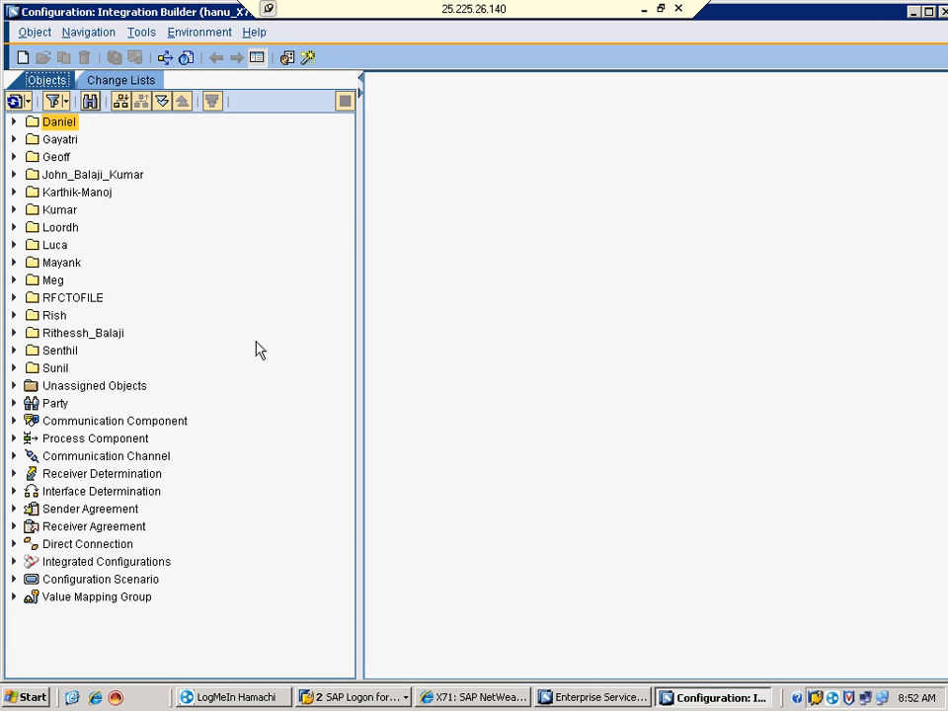
Expand the scenario folder and File2Proxy, then open the CC_Daniel_File2Proxy_FileSender channel
{"action": "left_click", "coordinate": [14, 122]}
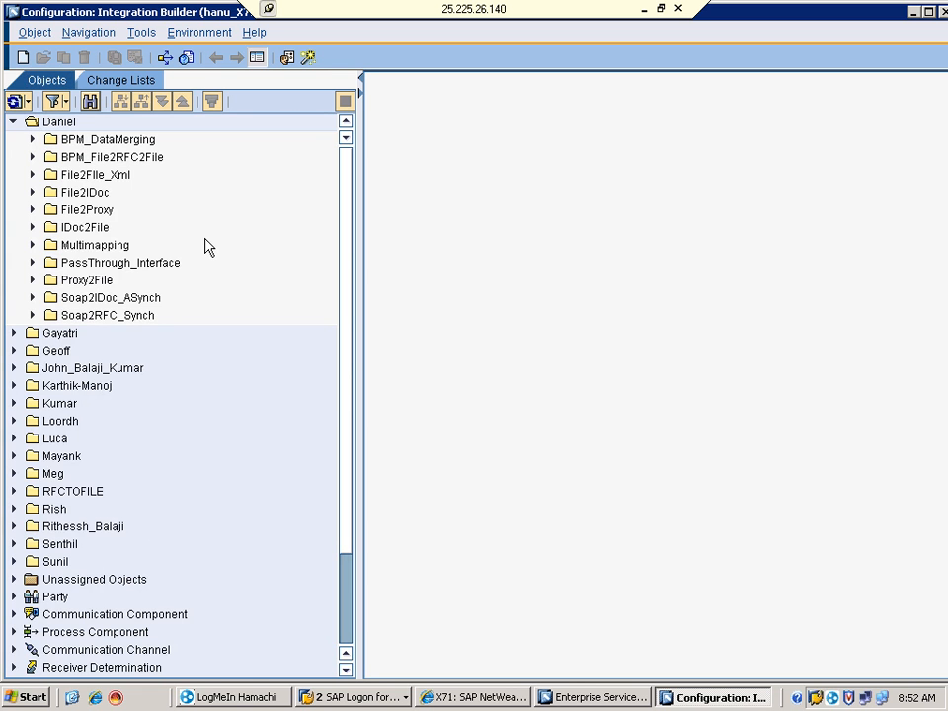
{"action": "left_click", "coordinate": [32, 210]}
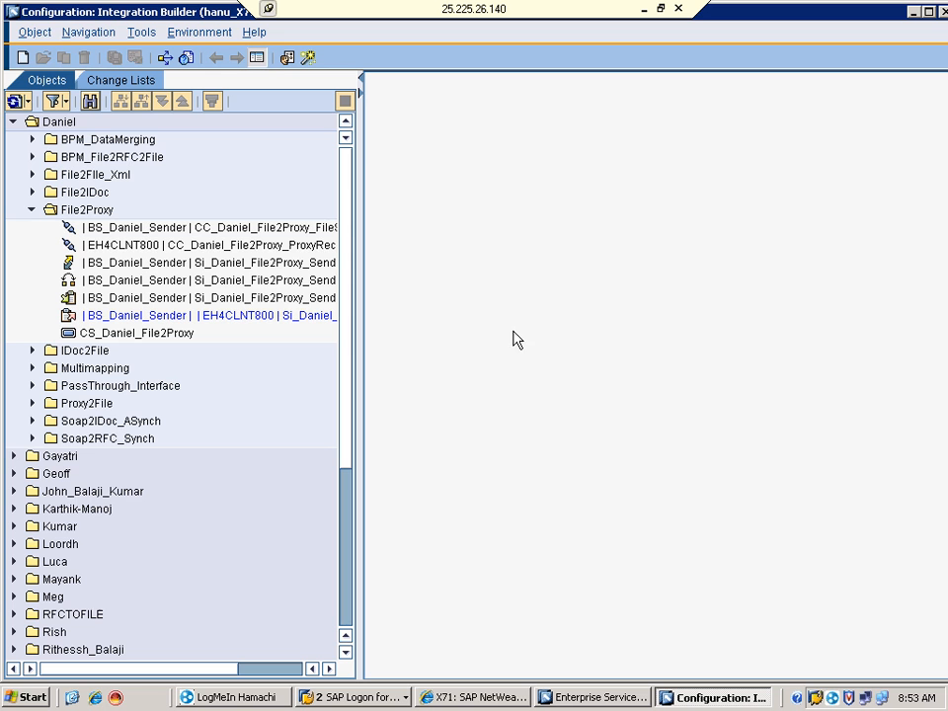
{"action": "left_click", "coordinate": [119, 237]}
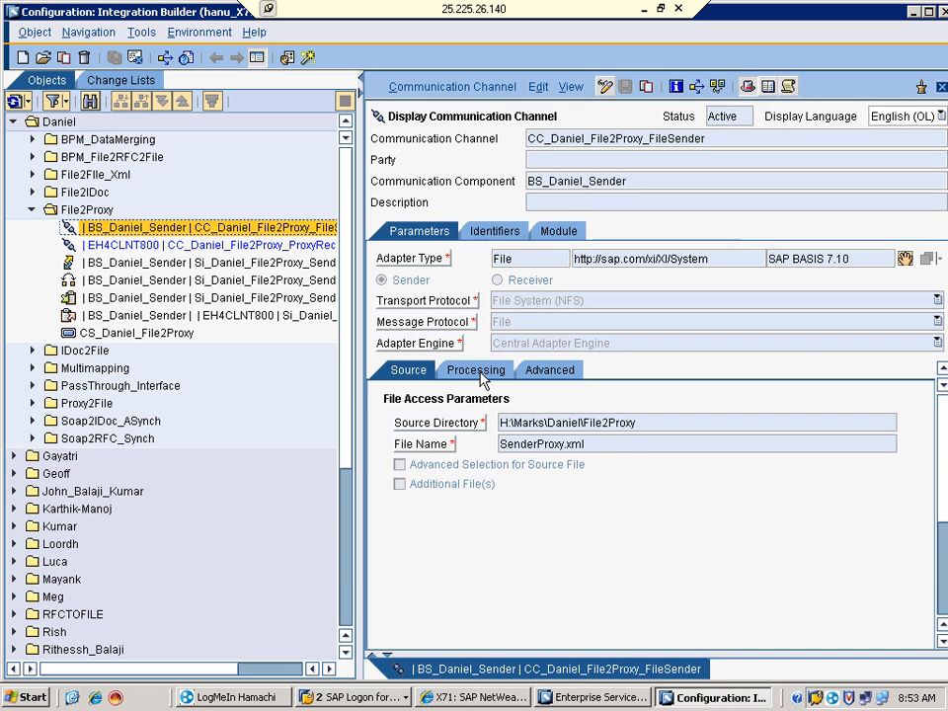
Review the channel's processing parameters, source directory path and SenderProxy.xml file name
{"action": "left_click", "coordinate": [479, 373]}
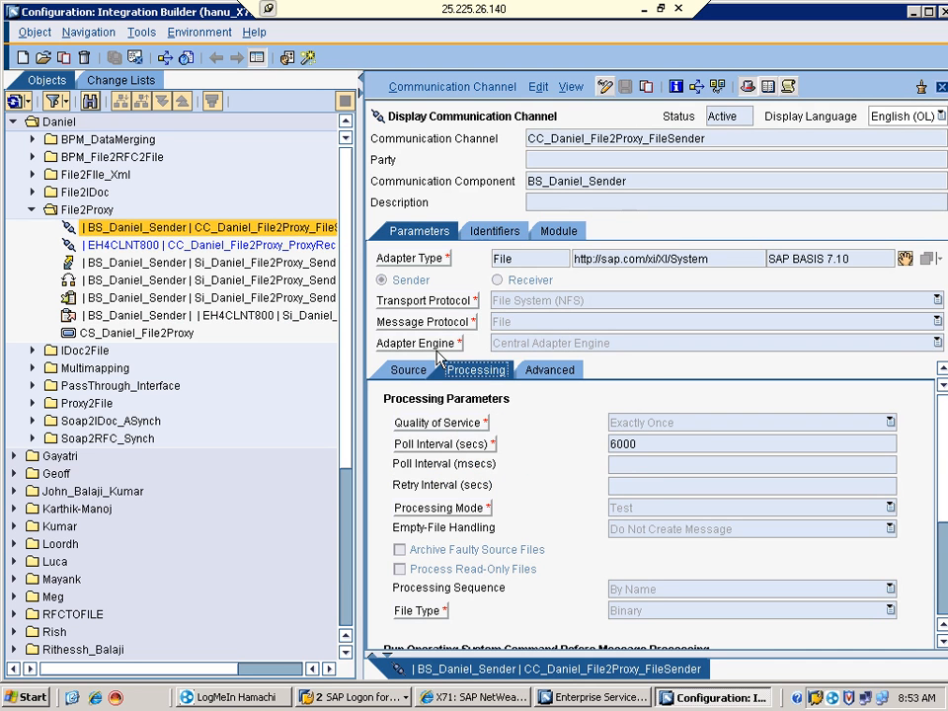
{"action": "left_click", "coordinate": [409, 375]}
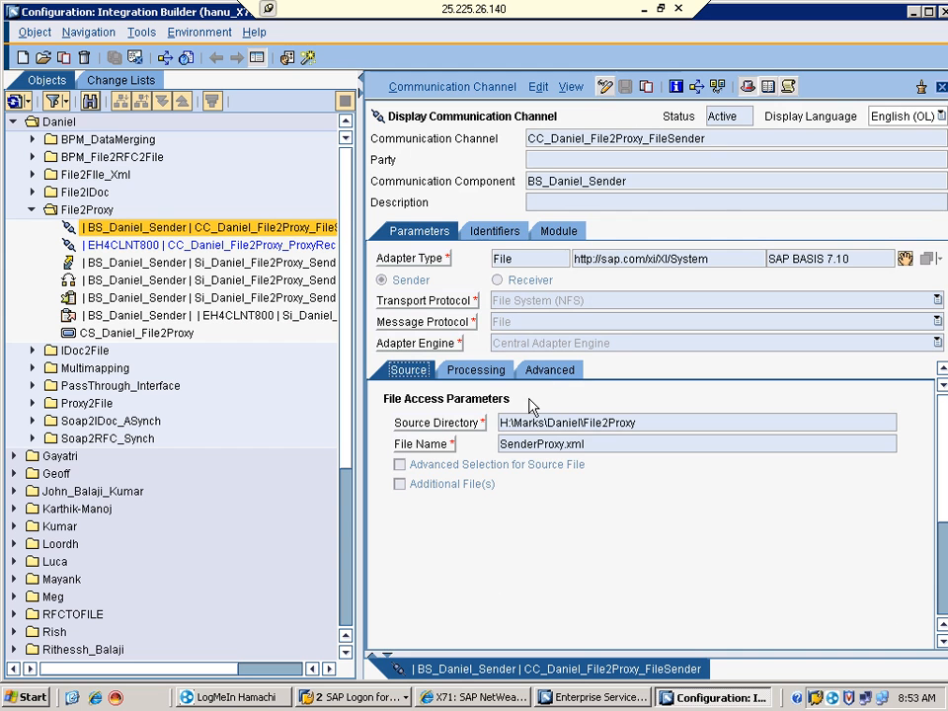
{"action": "left_click_drag", "start_coordinate": [638, 422], "coordinate": [512, 422]}
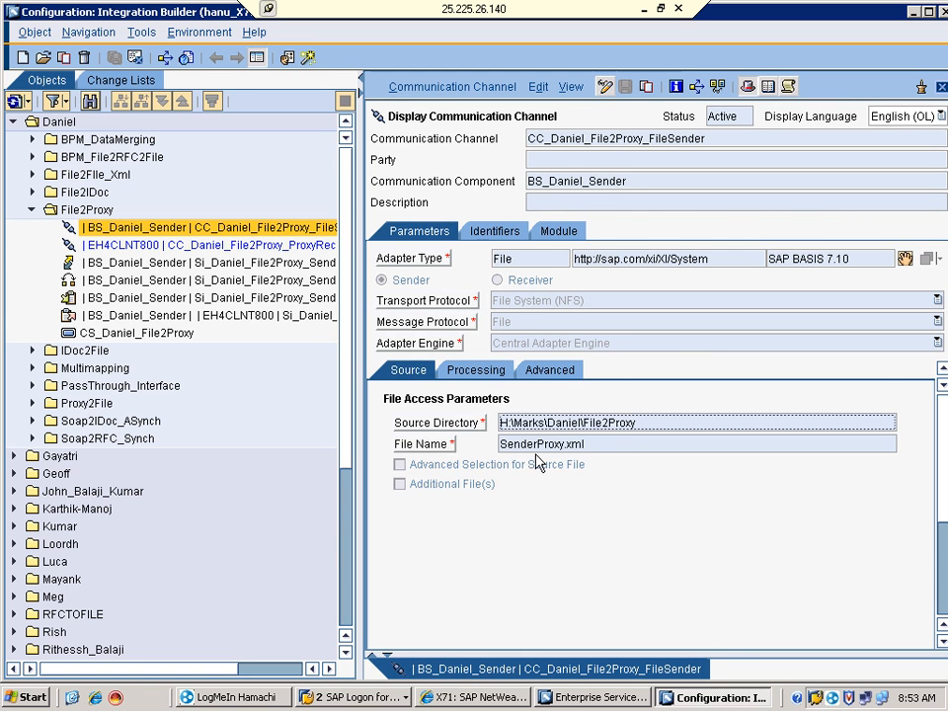
{"action": "left_click_drag", "start_coordinate": [590, 446], "coordinate": [387, 444]}
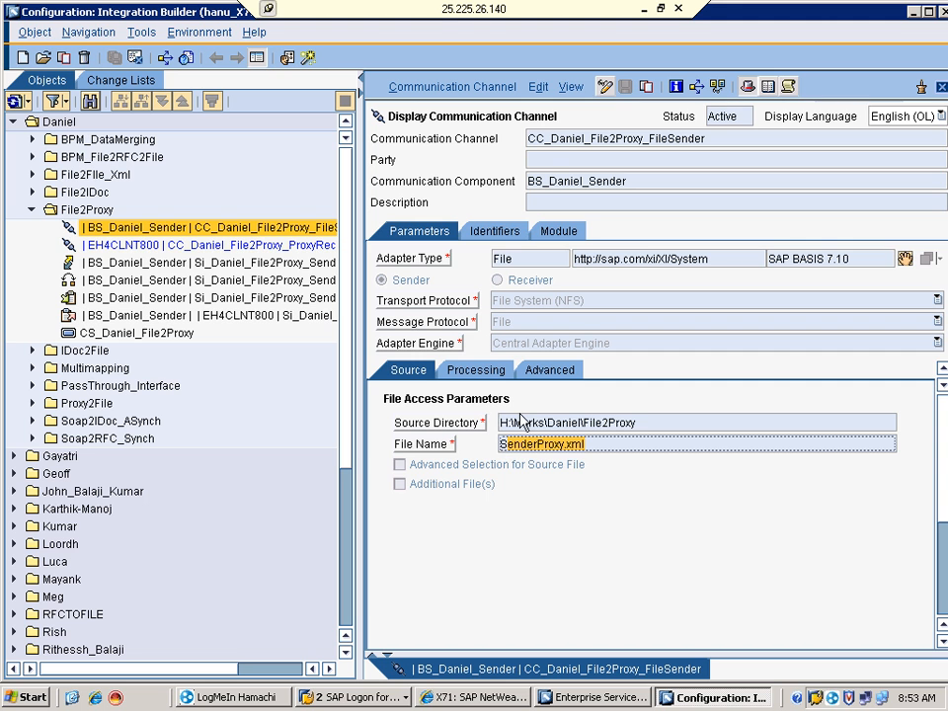
{"action": "left_click_drag", "start_coordinate": [642, 423], "coordinate": [490, 422]}
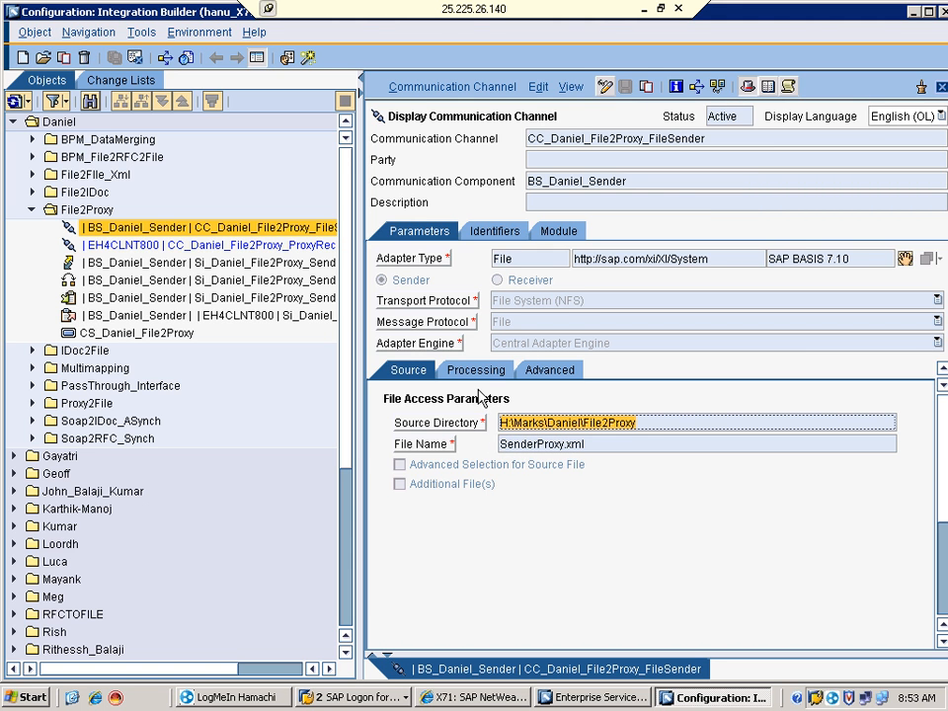
{"action": "left_click", "coordinate": [477, 371]}
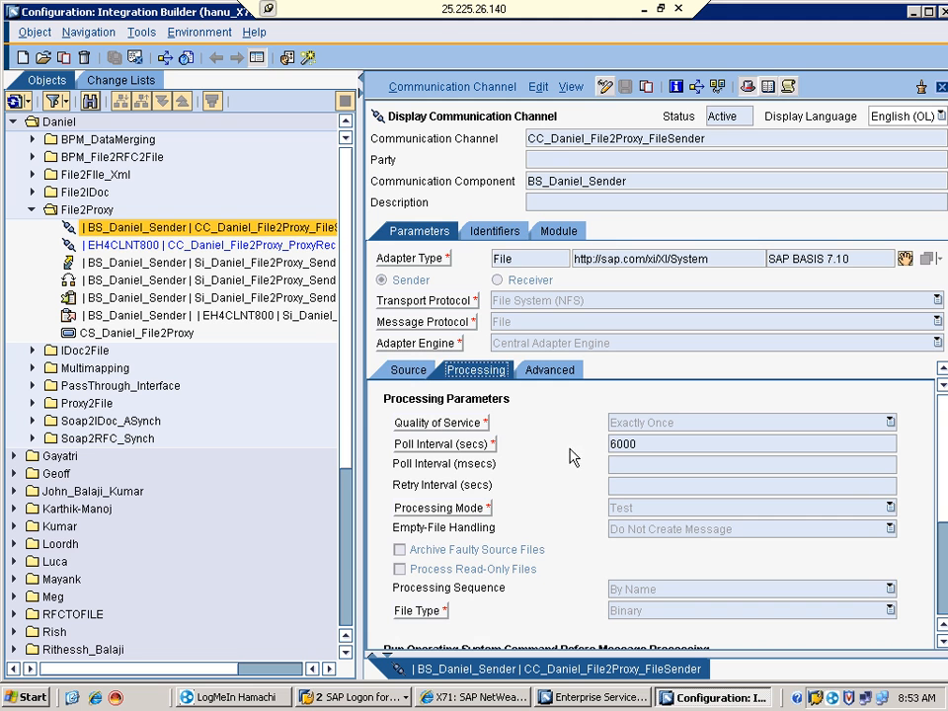
{"action": "left_click", "coordinate": [412, 373]}
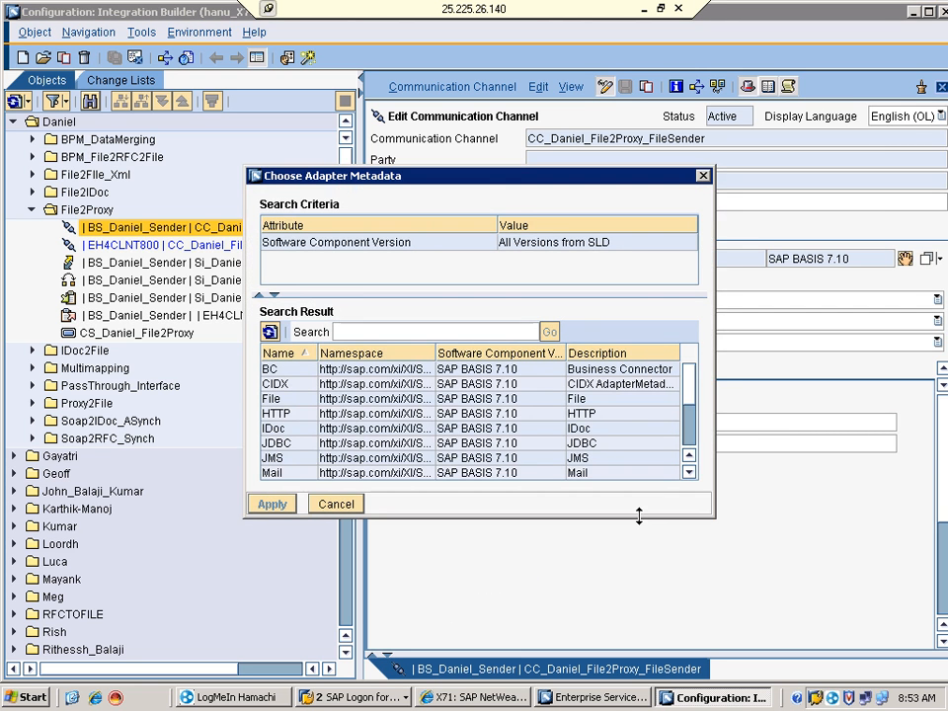
Enlarge the Choose Adapter Metadata dialog and review the BC, CIDX, File, HTTP and IDoc adapters
{"action": "left_click_drag", "start_coordinate": [639, 546], "coordinate": [614, 668]}
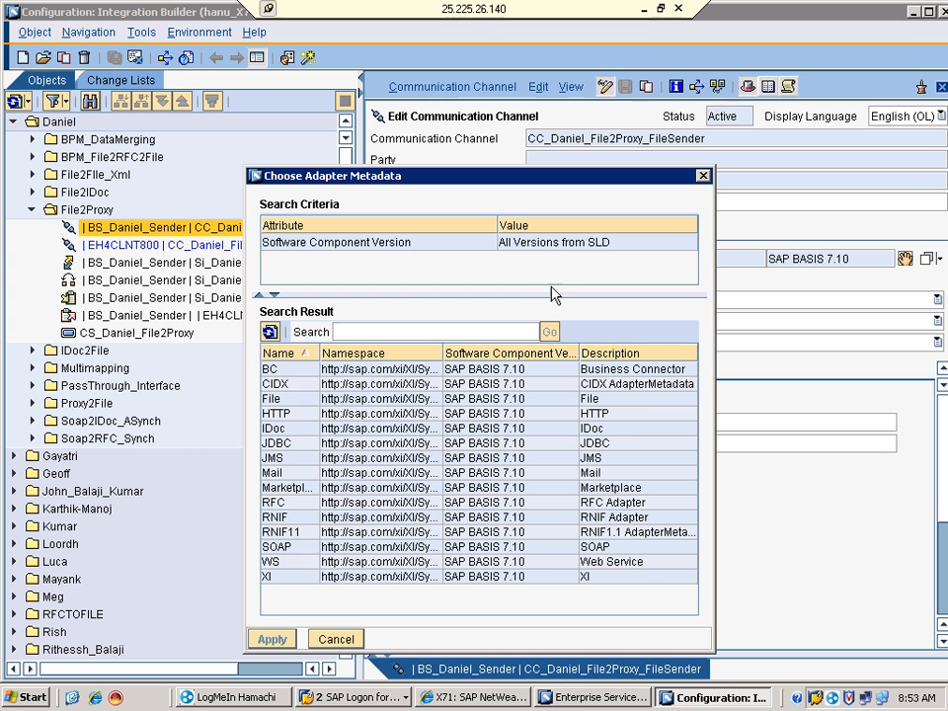
{"action": "left_click", "coordinate": [312, 373]}
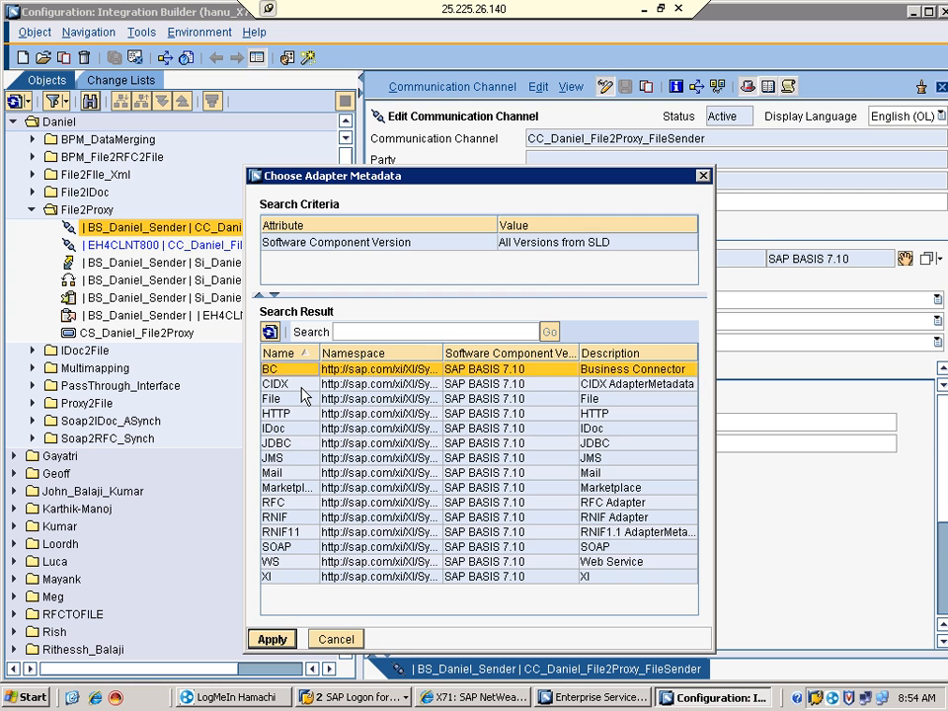
{"action": "left_click", "coordinate": [302, 388]}
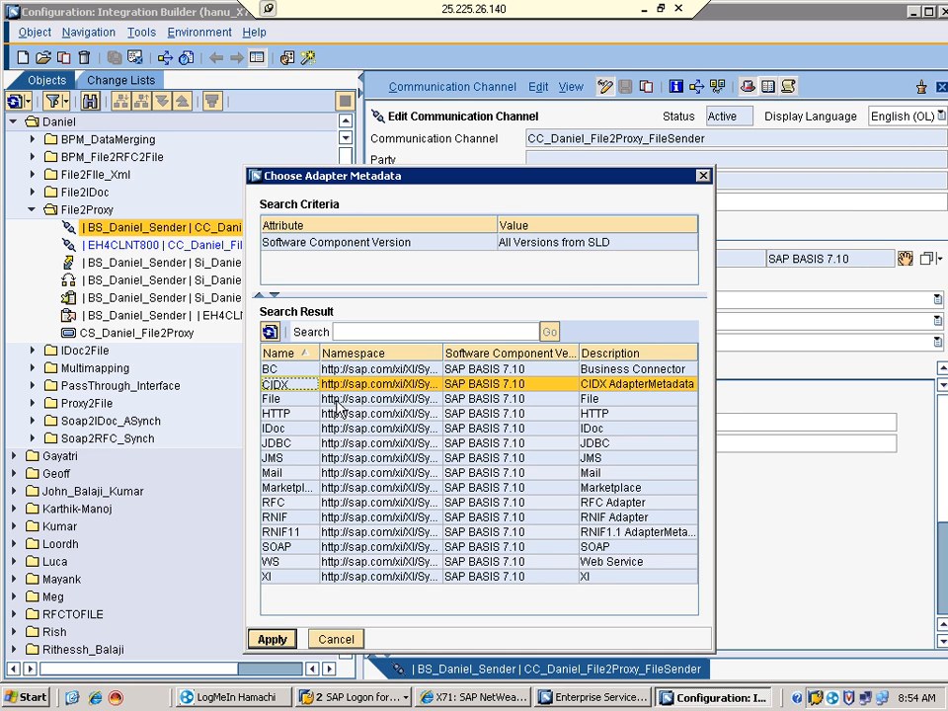
{"action": "left_click", "coordinate": [332, 404]}
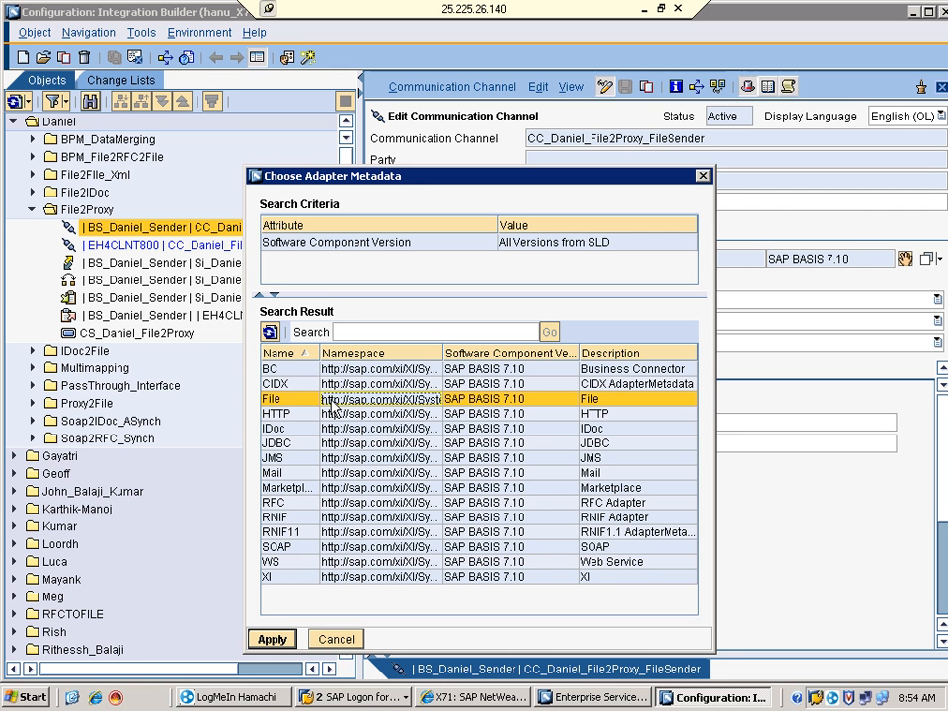
{"action": "left_click", "coordinate": [291, 418]}
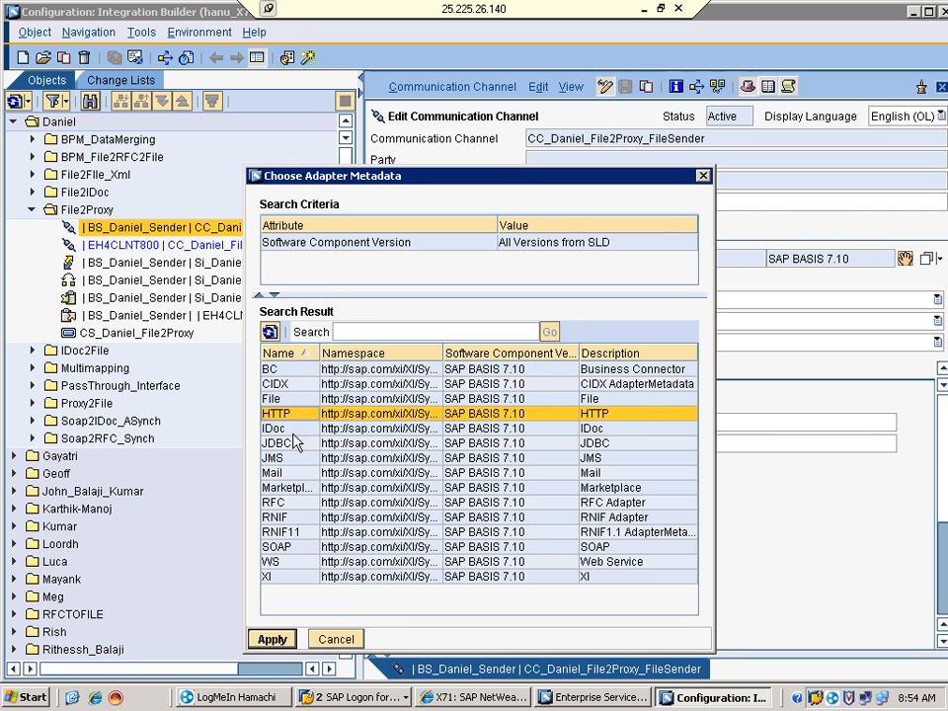
{"action": "left_click", "coordinate": [282, 431]}
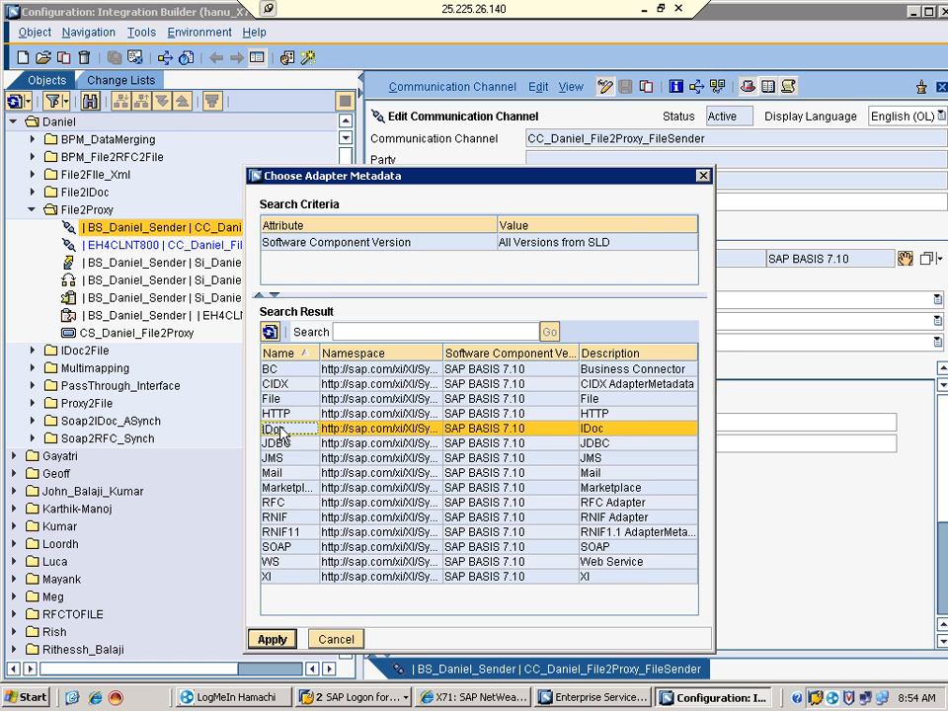
Review the JDBC, JMS and Mail adapters and widen the Name column
{"action": "left_click", "coordinate": [288, 445]}
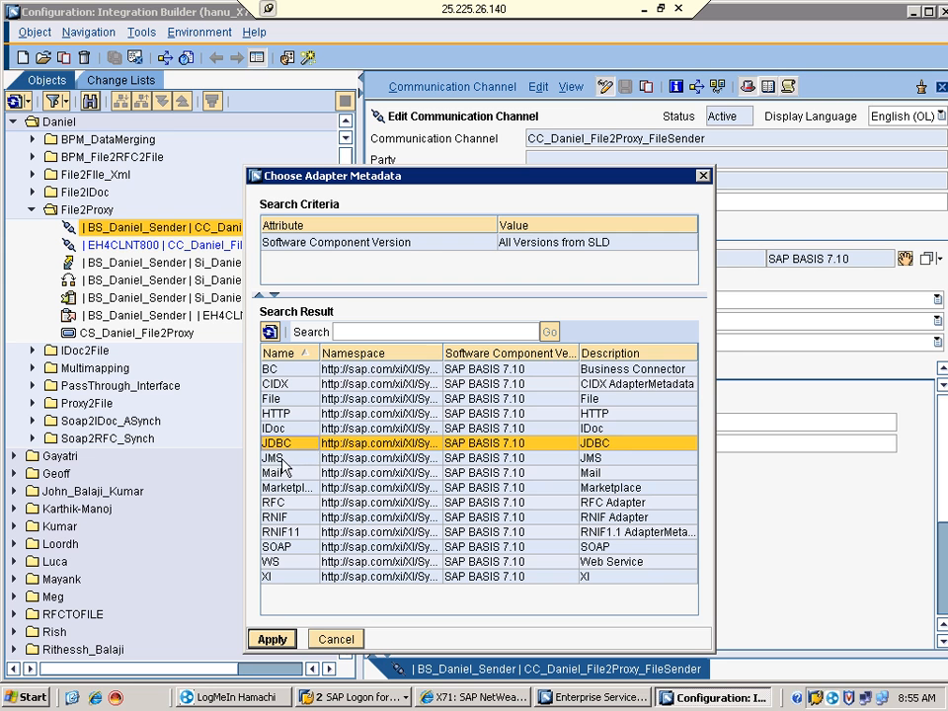
{"action": "left_click", "coordinate": [278, 458]}
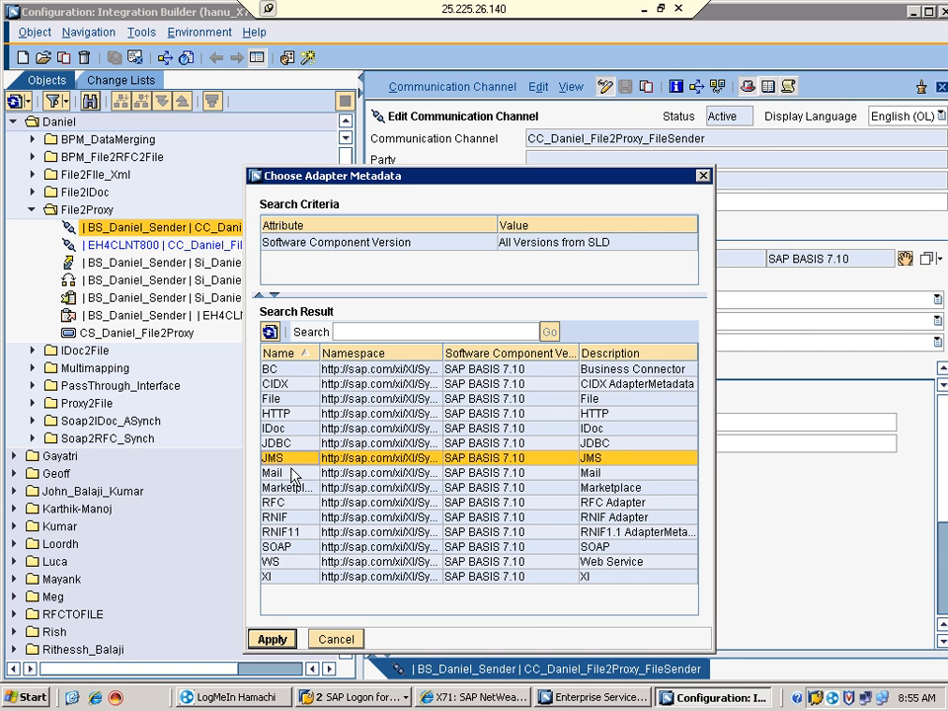
{"action": "left_click", "coordinate": [296, 473]}
{"action": "left_click", "coordinate": [292, 458]}
{"action": "left_click", "coordinate": [294, 475]}
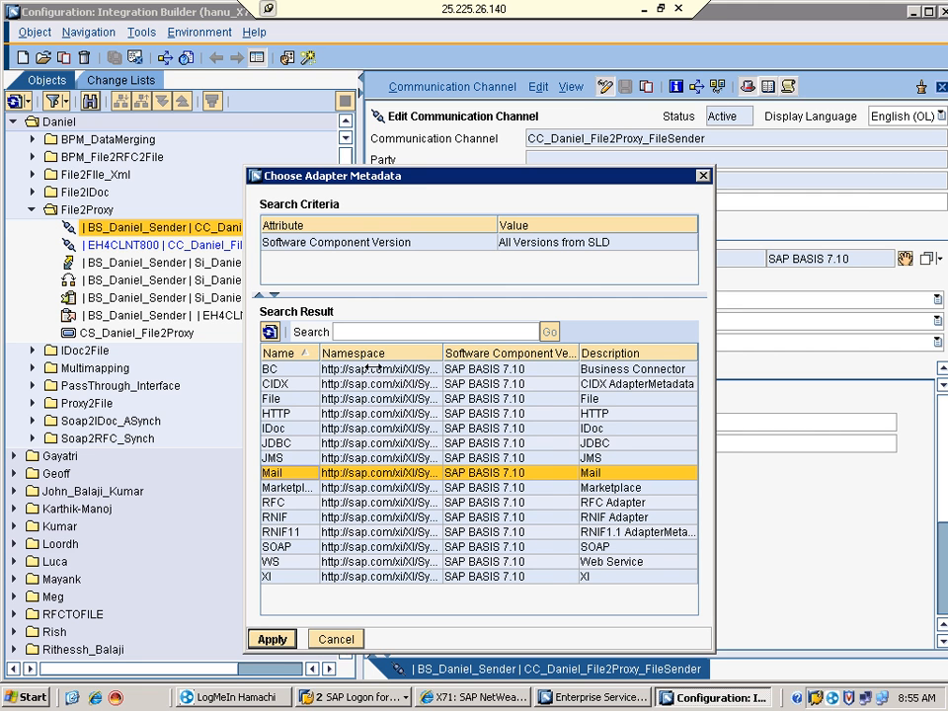
{"action": "left_click_drag", "start_coordinate": [322, 353], "coordinate": [374, 353]}
Step through the Marketplace, RFC, RNIF, RNIF11, SOAP, WS and XI adapters
{"action": "left_click", "coordinate": [317, 489]}
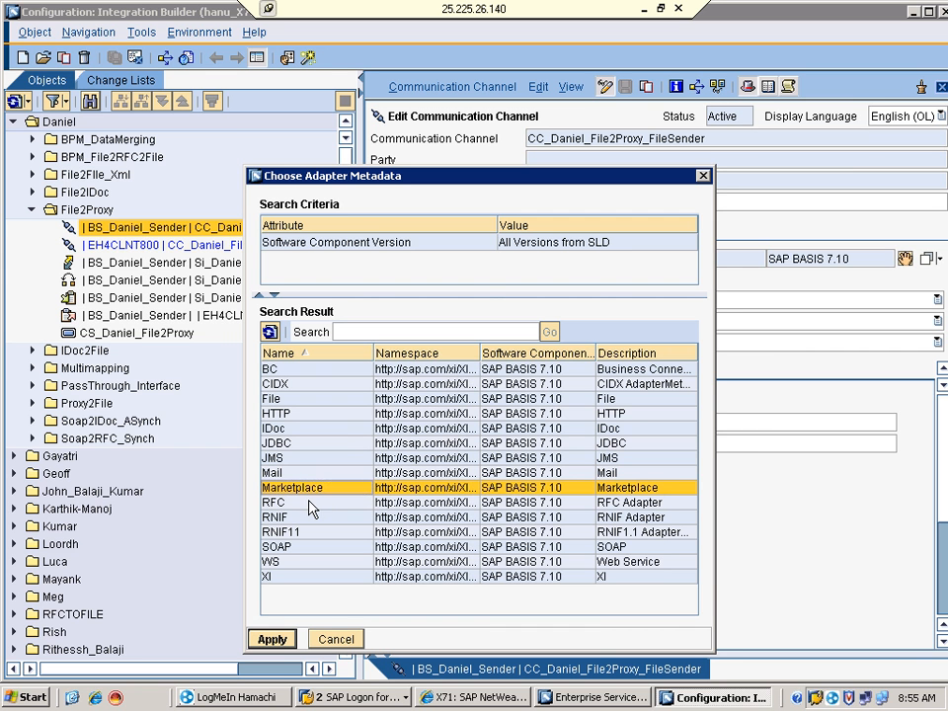
{"action": "left_click", "coordinate": [309, 502]}
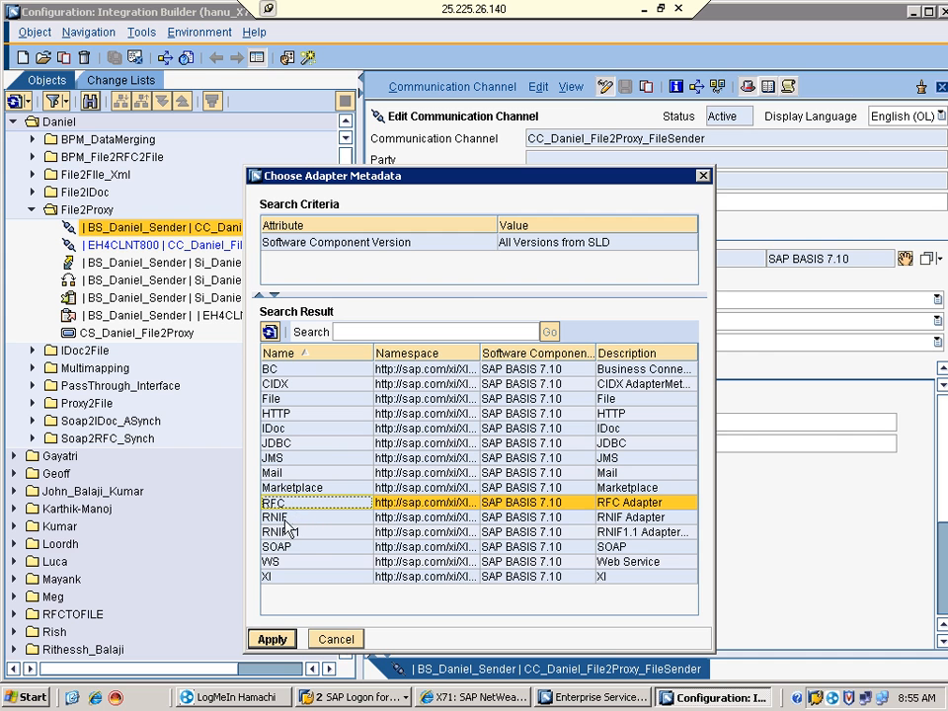
{"action": "left_click", "coordinate": [301, 518]}
{"action": "left_click", "coordinate": [301, 532]}
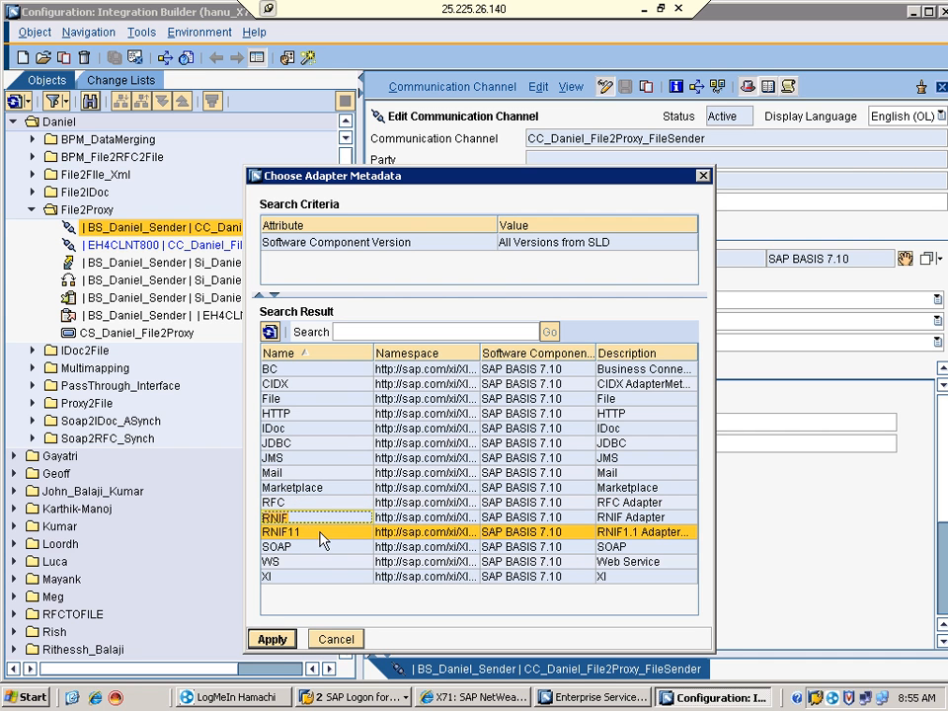
{"action": "left_click", "coordinate": [285, 518]}
{"action": "left_click", "coordinate": [291, 530]}
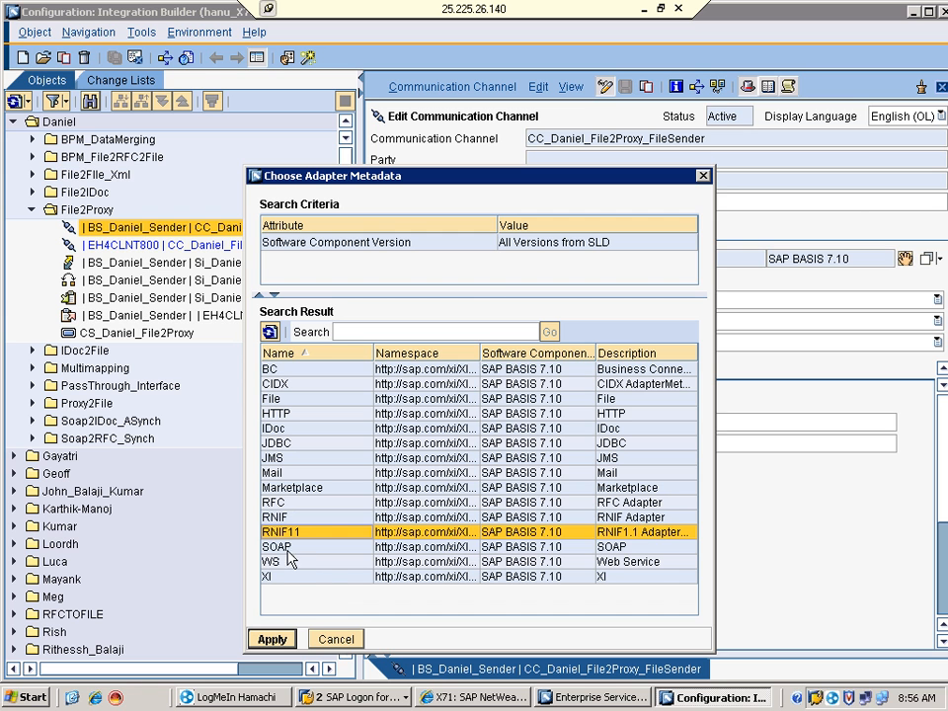
{"action": "left_click", "coordinate": [281, 550]}
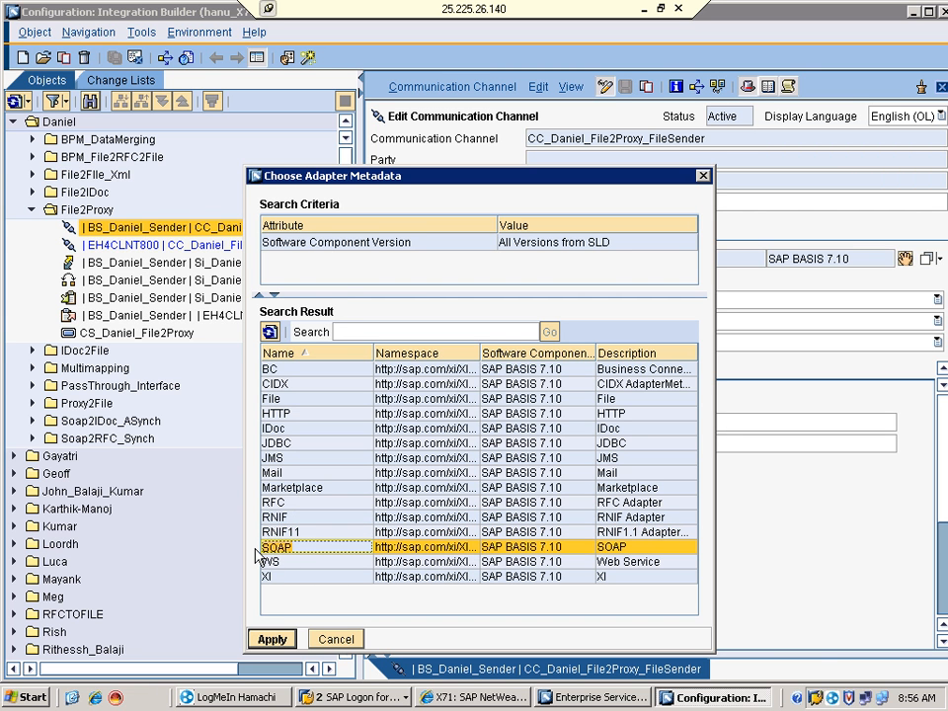
{"action": "left_click", "coordinate": [282, 562]}
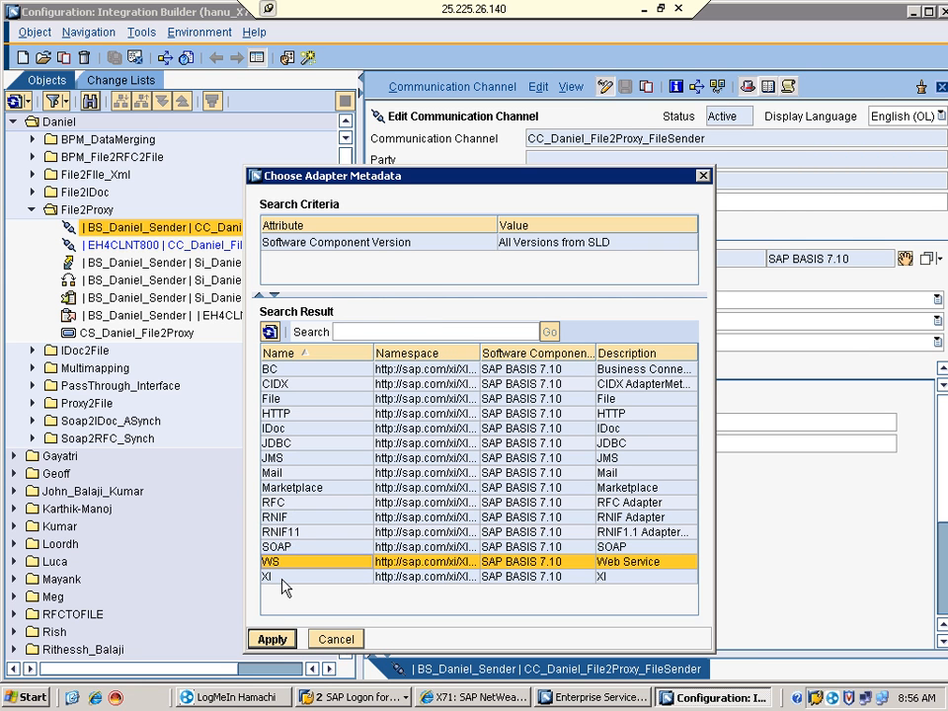
{"action": "left_click", "coordinate": [281, 580]}
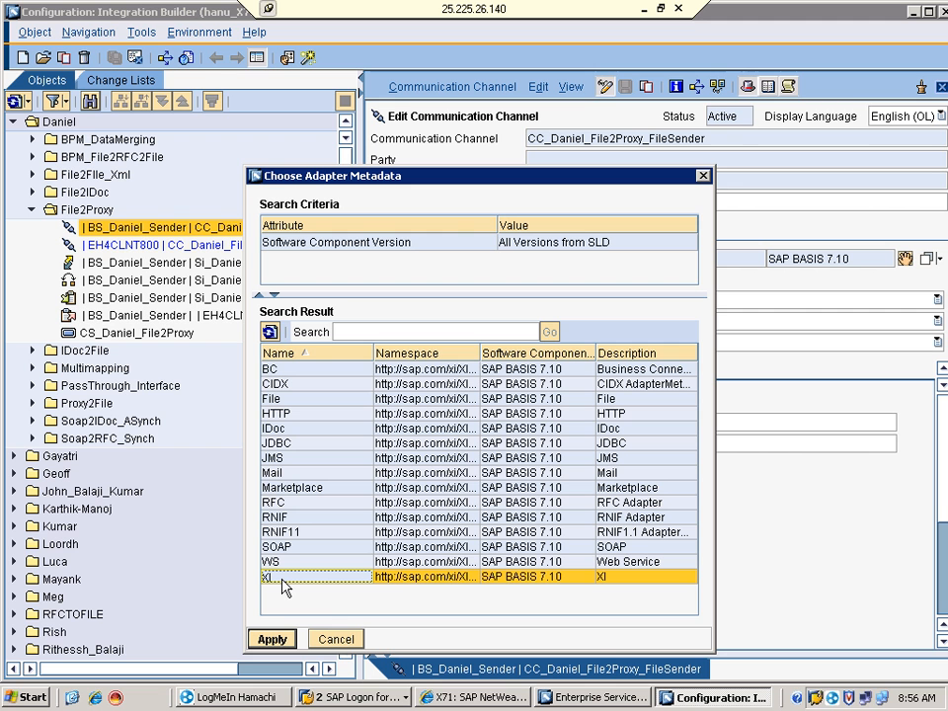
Cancel the Choose Adapter Metadata dialog, leaving the File adapter unchanged
{"action": "left_click", "coordinate": [336, 640]}
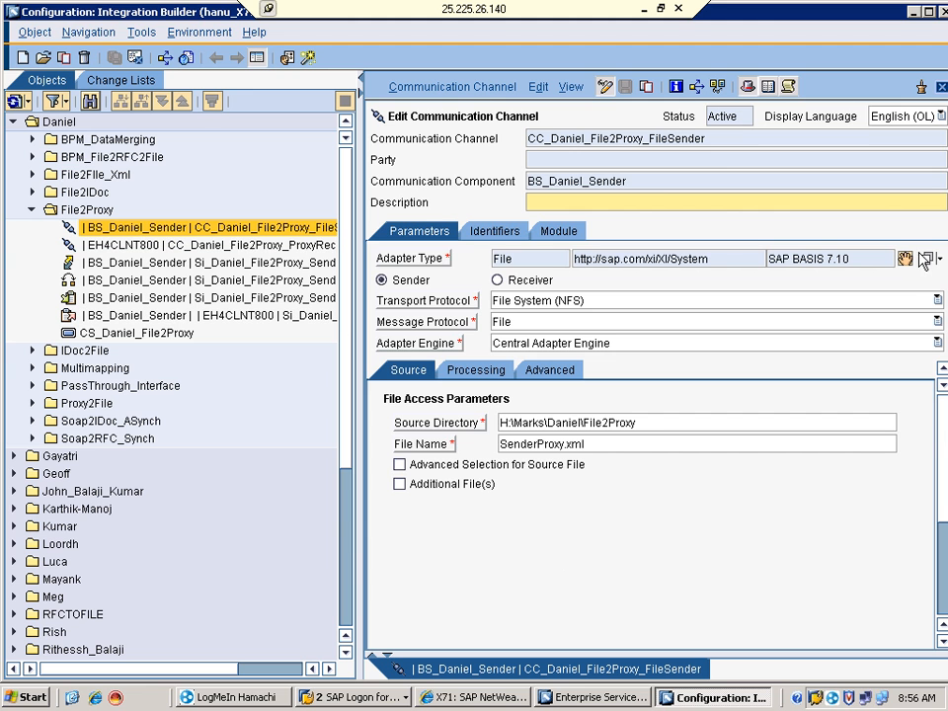
Reopen and enlarge the adapter metadata list, then check File, IDoc, JDBC and HTTP
{"action": "left_click", "coordinate": [926, 259]}
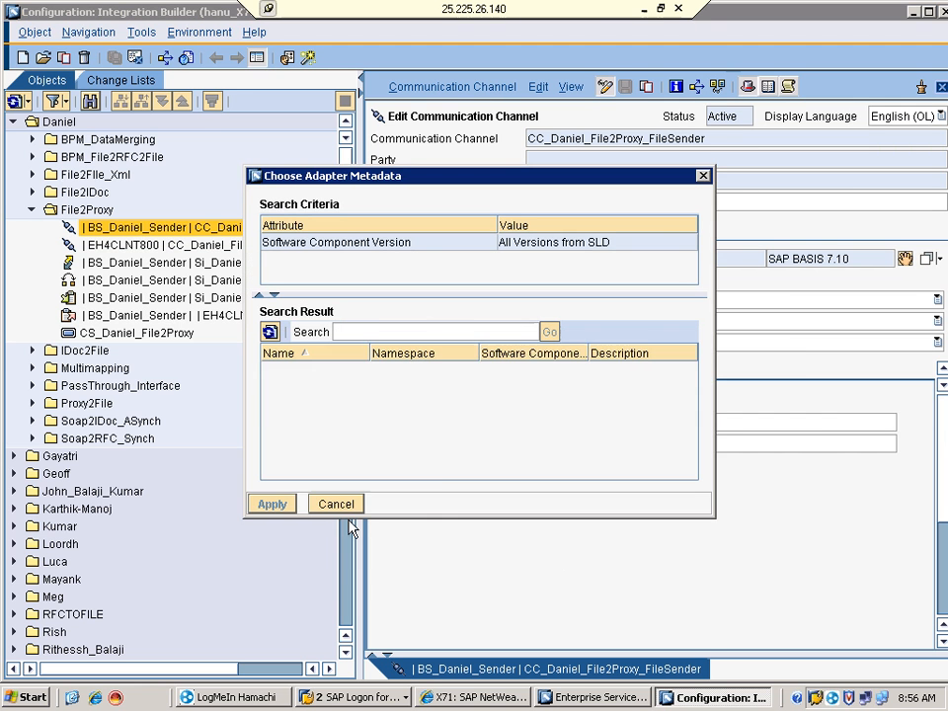
{"action": "left_click_drag", "start_coordinate": [437, 558], "coordinate": [415, 661]}
{"action": "left_click", "coordinate": [289, 399]}
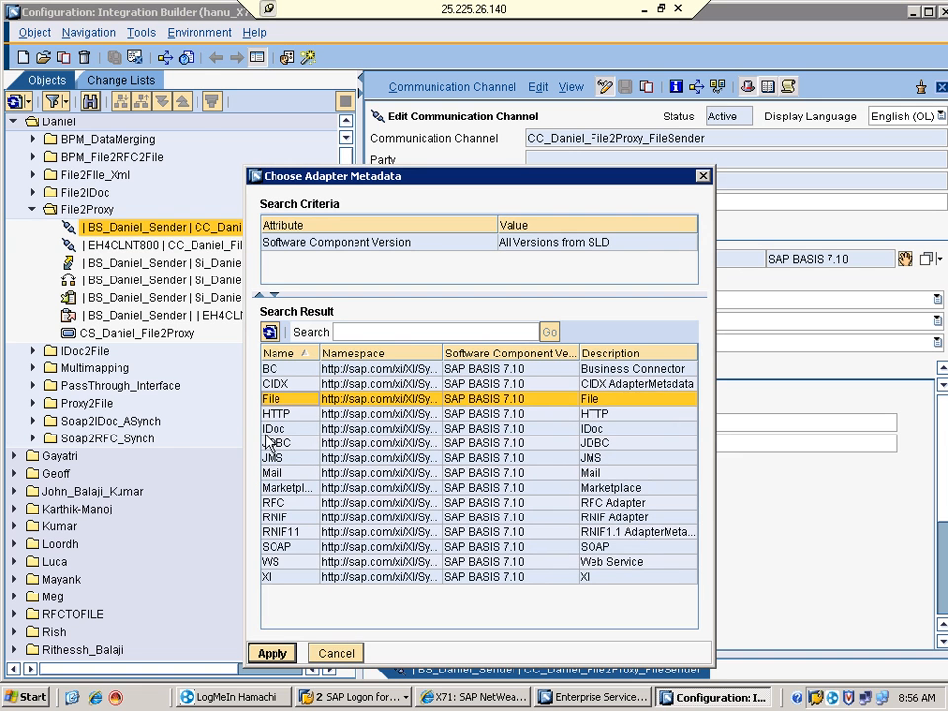
{"action": "left_click", "coordinate": [269, 429]}
{"action": "left_click", "coordinate": [274, 444]}
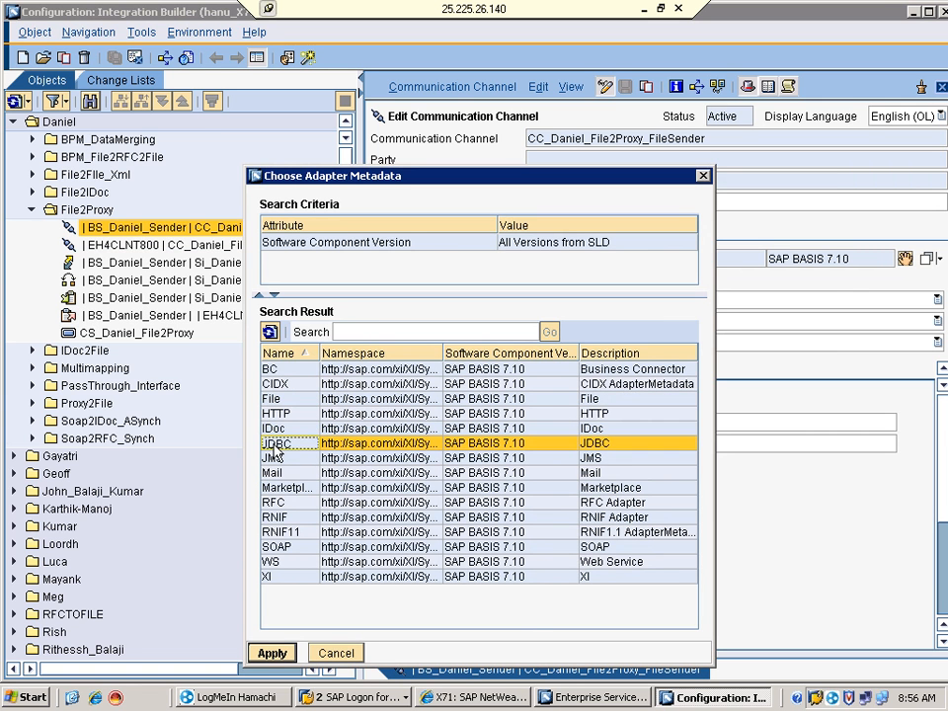
{"action": "left_click", "coordinate": [288, 415]}
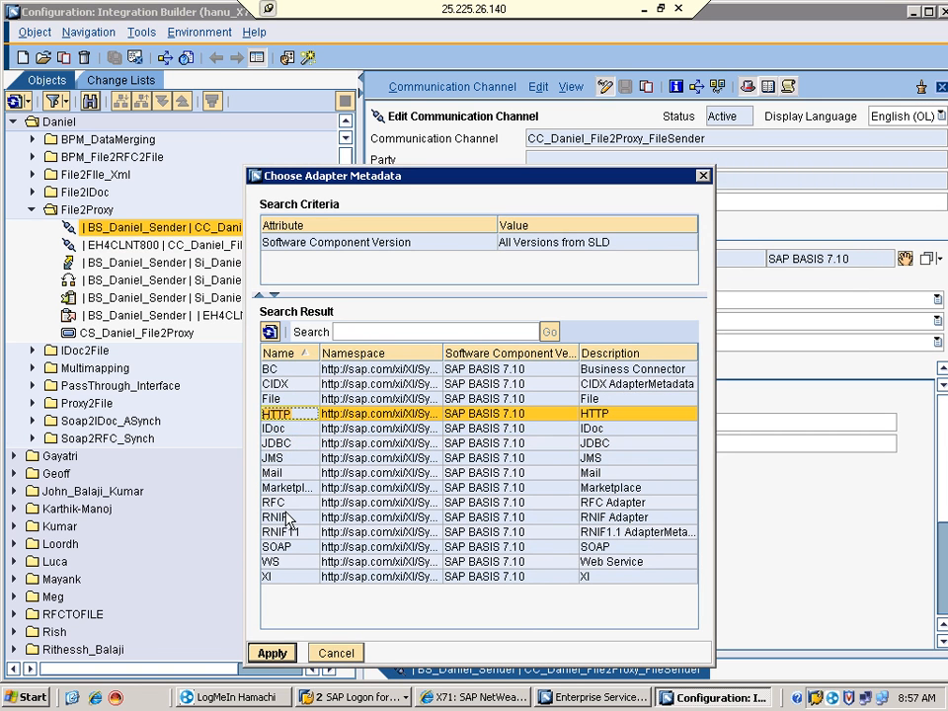
Review Mail, RFC, SOAP, XI and BC, then cancel, keeping the File adapter
{"action": "left_click", "coordinate": [273, 474]}
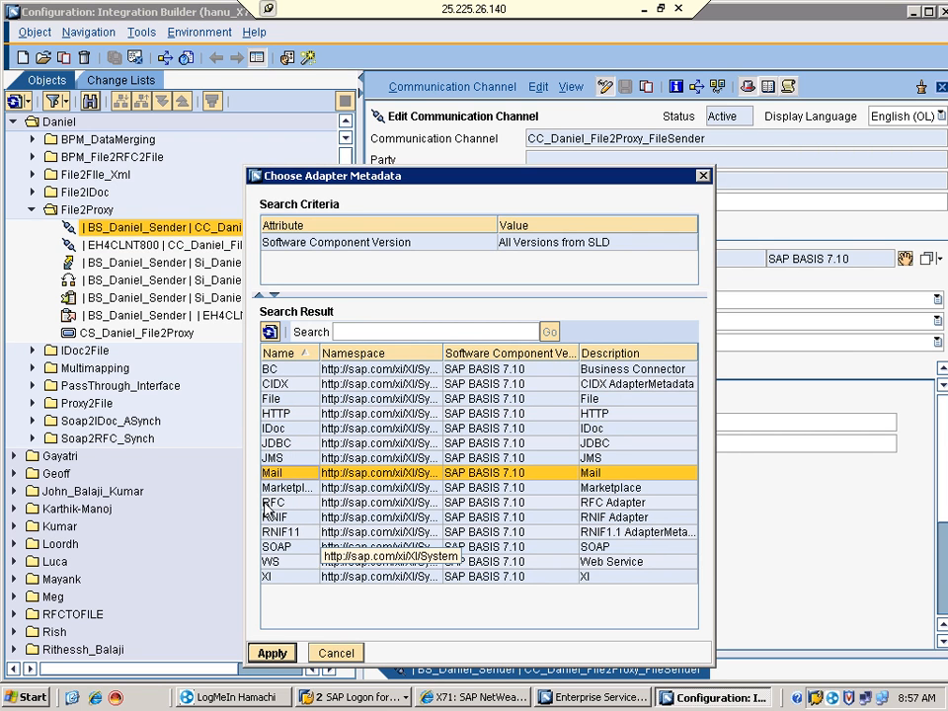
{"action": "left_click", "coordinate": [279, 504]}
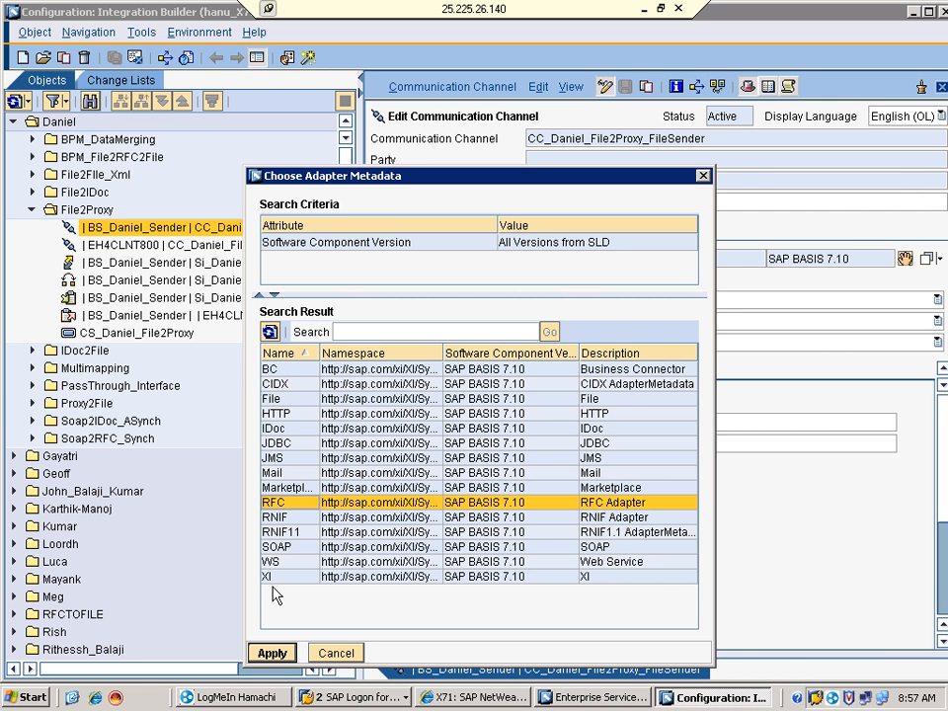
{"action": "left_click", "coordinate": [272, 549]}
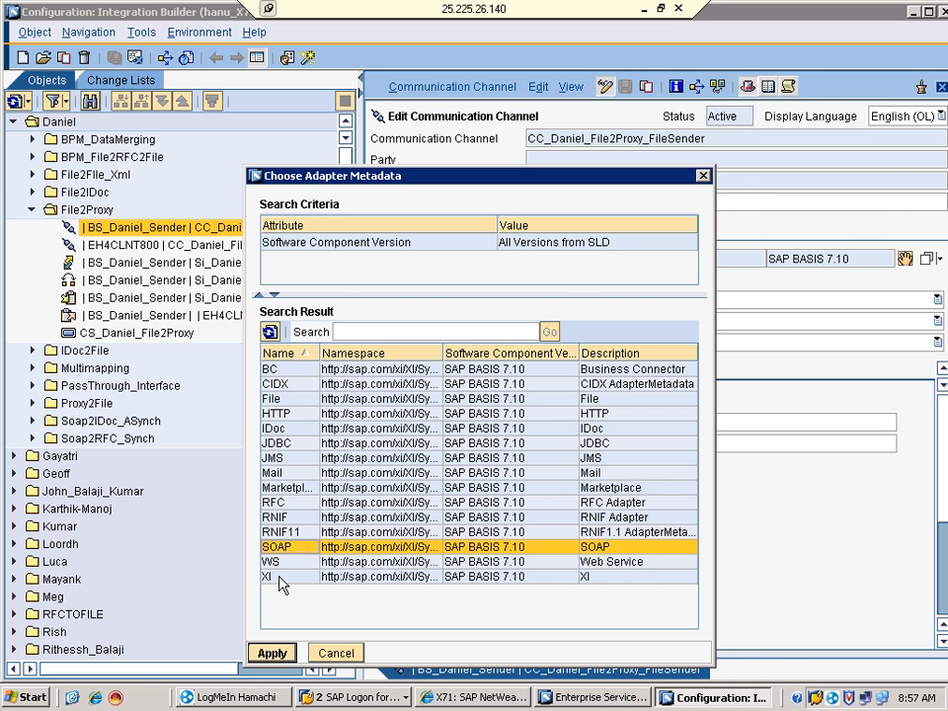
{"action": "left_click", "coordinate": [265, 579]}
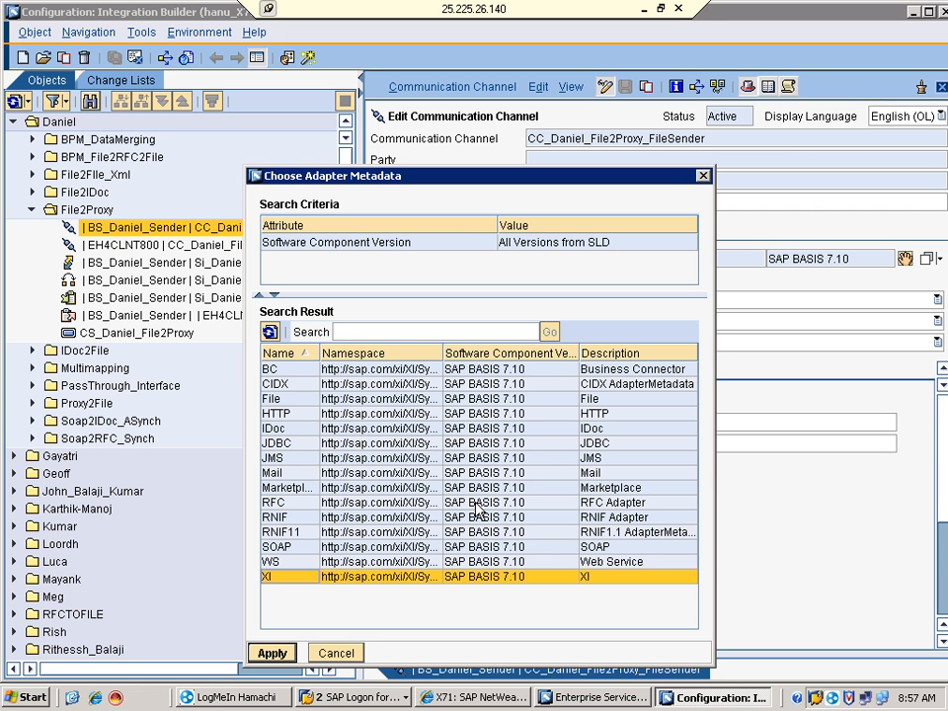
{"action": "left_click", "coordinate": [285, 369]}
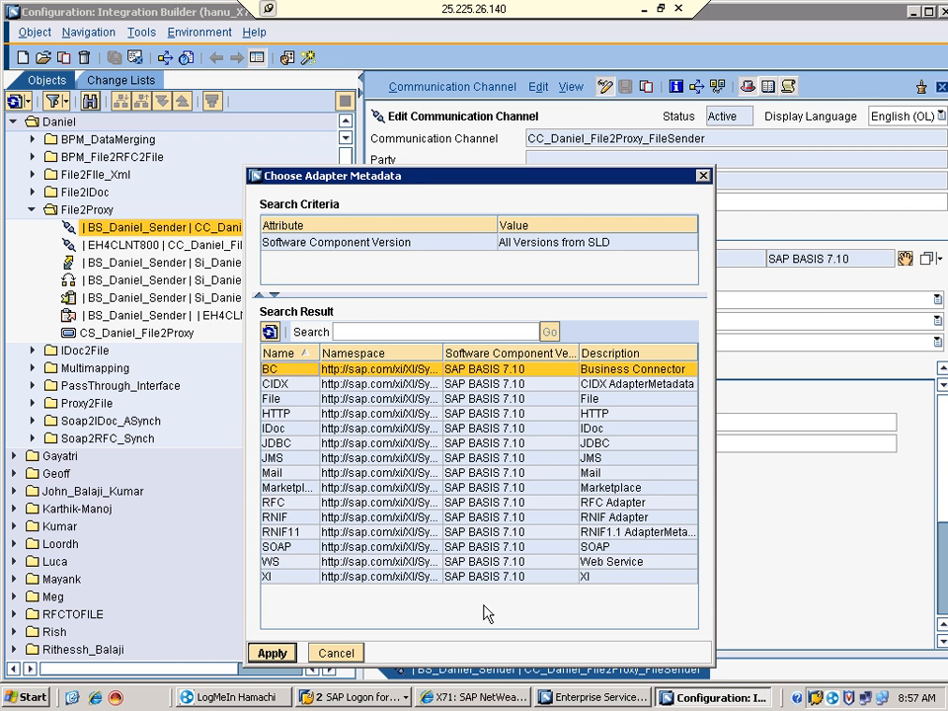
{"action": "left_click", "coordinate": [335, 653]}
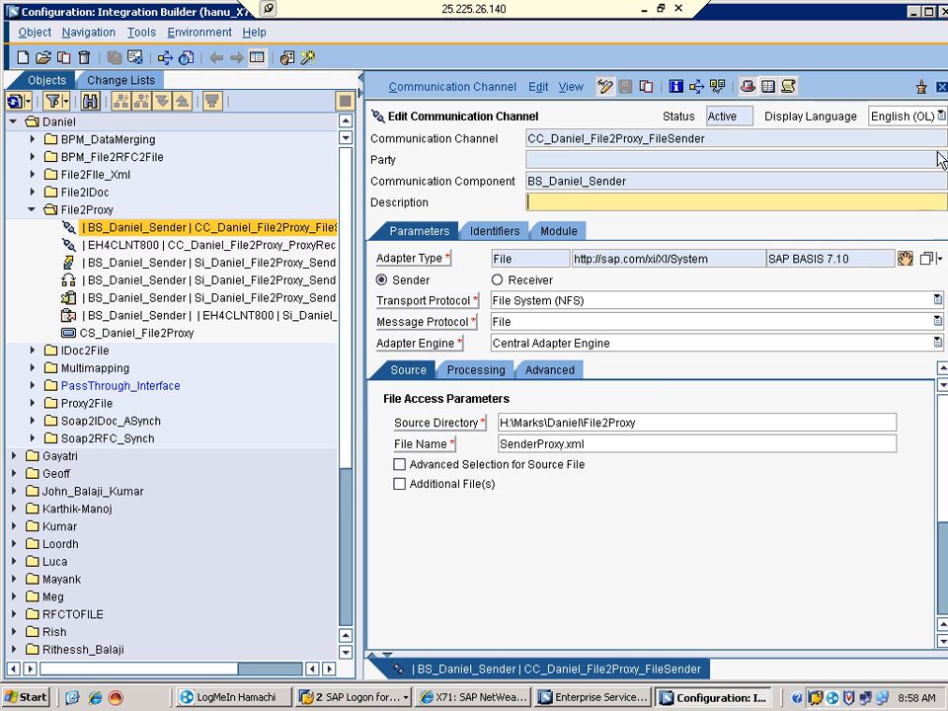
Close the Integration Builder window and confirm Exit to return to the PI tools start page
{"action": "left_click", "coordinate": [940, 12]}
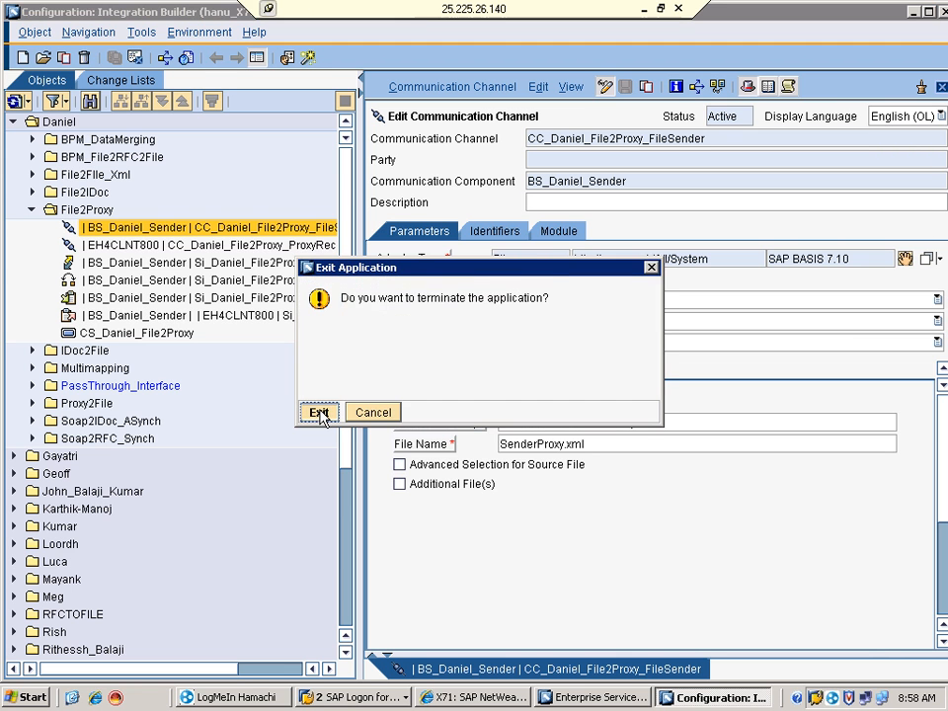
{"action": "left_click", "coordinate": [318, 413]}
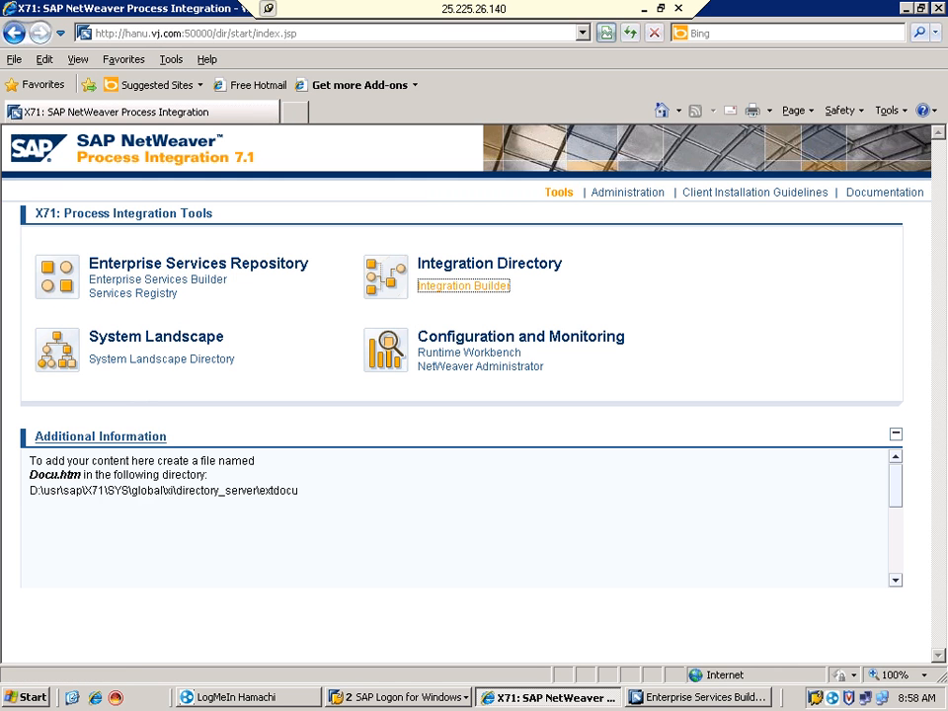
Launch the Runtime Workbench from the Configuration and Monitoring links on the start page
{"action": "left_click_drag", "start_coordinate": [418, 336], "coordinate": [705, 370]}
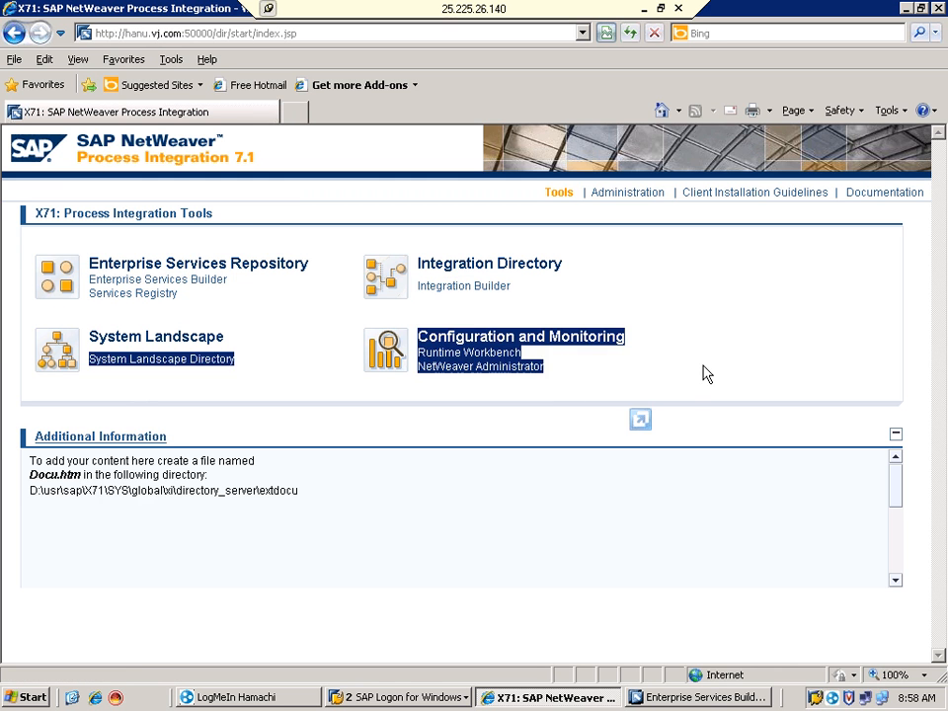
{"action": "left_click", "coordinate": [683, 367]}
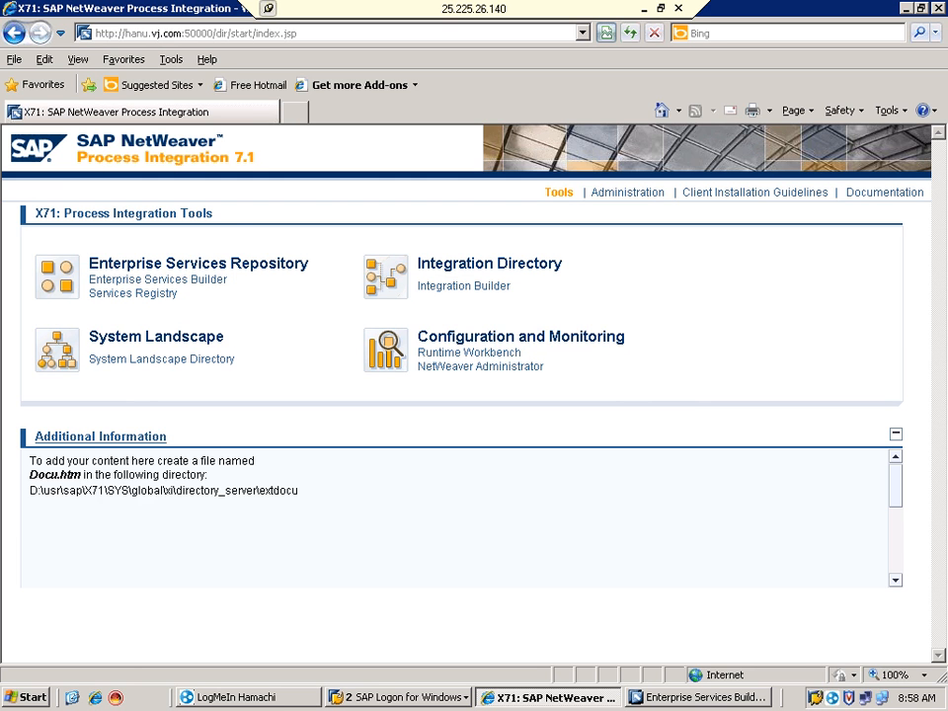
{"action": "left_click_drag", "start_coordinate": [418, 337], "coordinate": [548, 336]}
{"action": "left_click", "coordinate": [704, 381]}
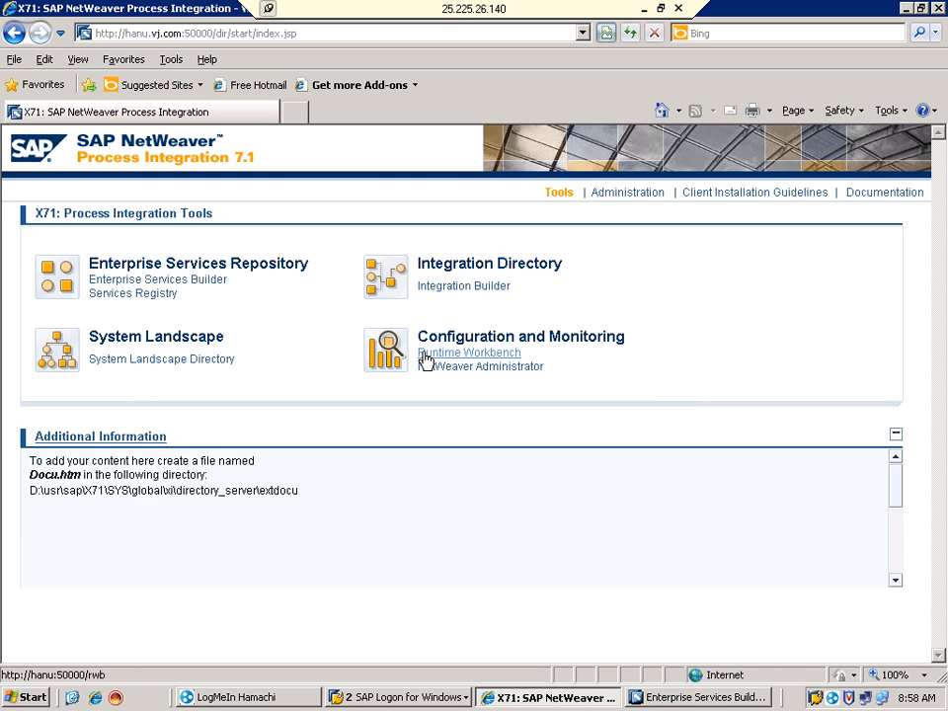
{"action": "left_click", "coordinate": [424, 357]}
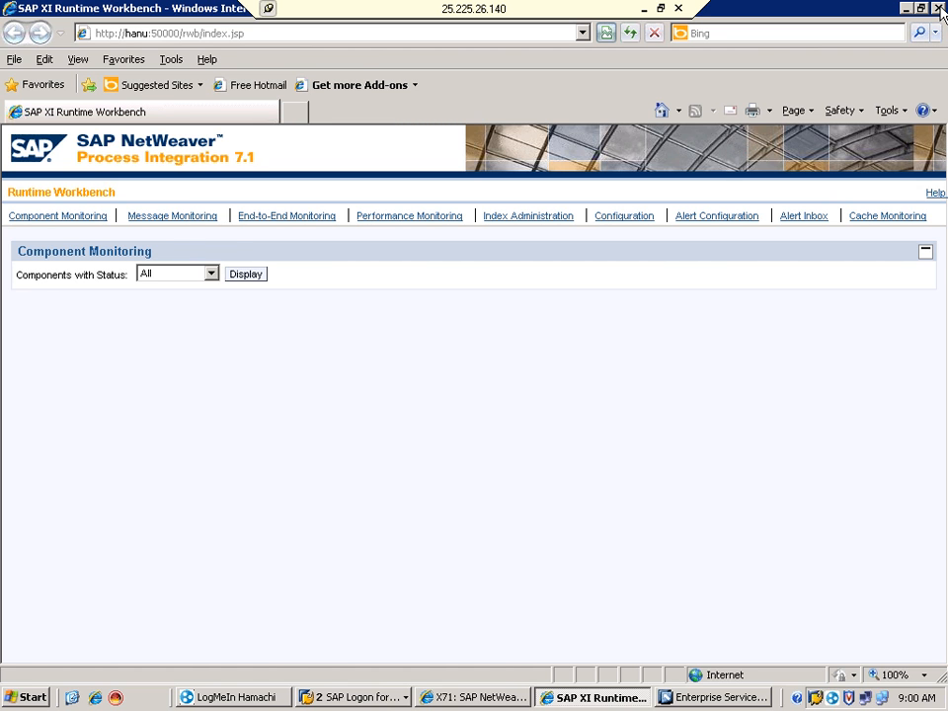
Close the Runtime Workbench, minimise the remote session, and bring up the PI_Training_Updated Excel spreadsheet
{"action": "left_click", "coordinate": [938, 8]}
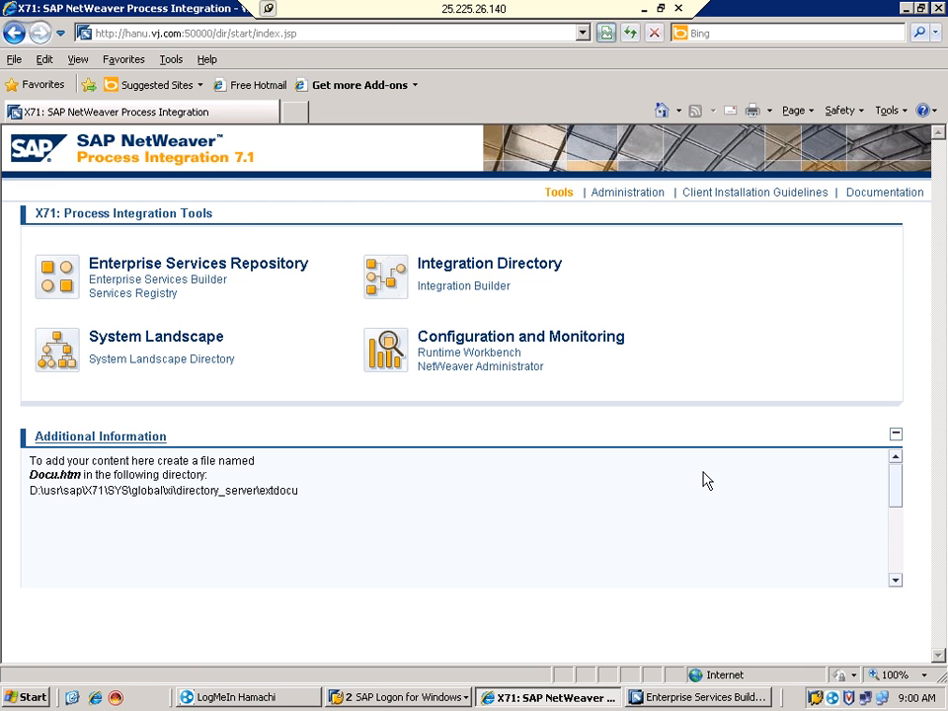
{"action": "left_click", "coordinate": [644, 10]}
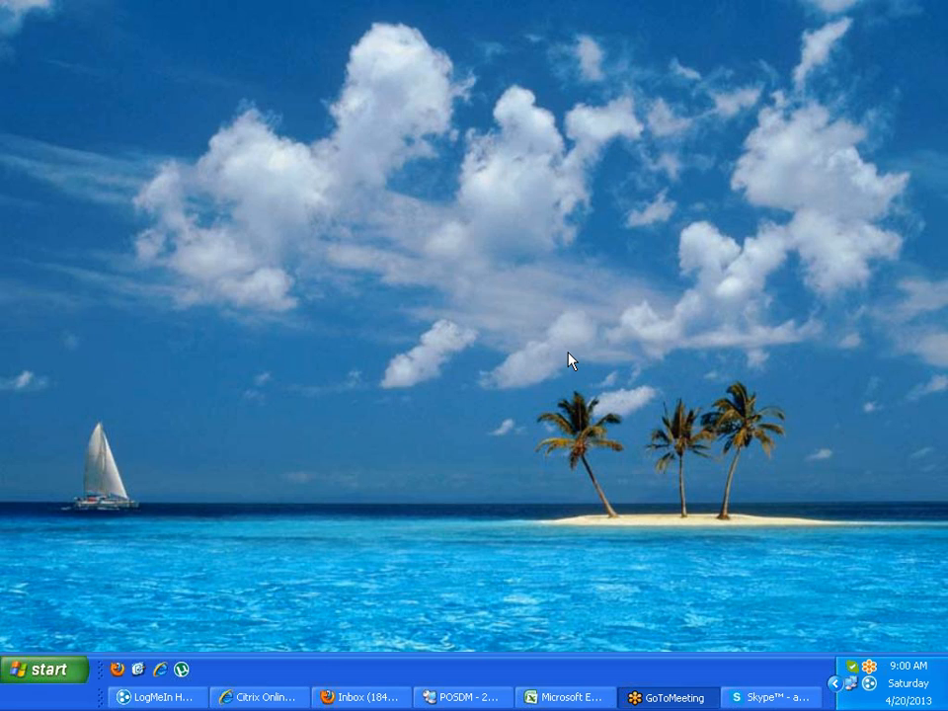
{"action": "left_click", "coordinate": [572, 697]}
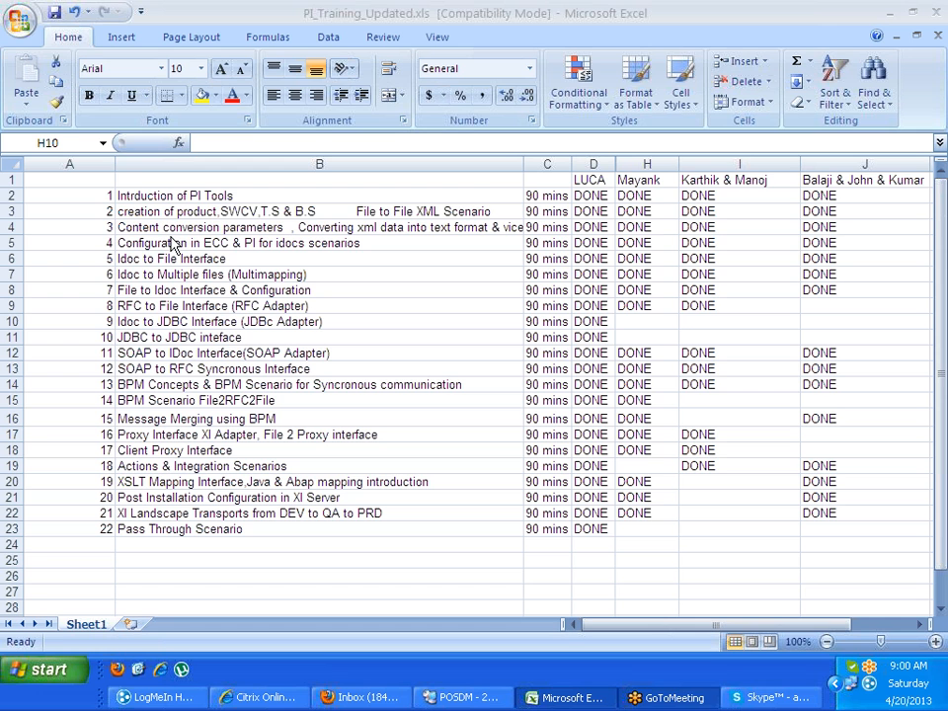
{"action": "left_click", "coordinate": [178, 211]}
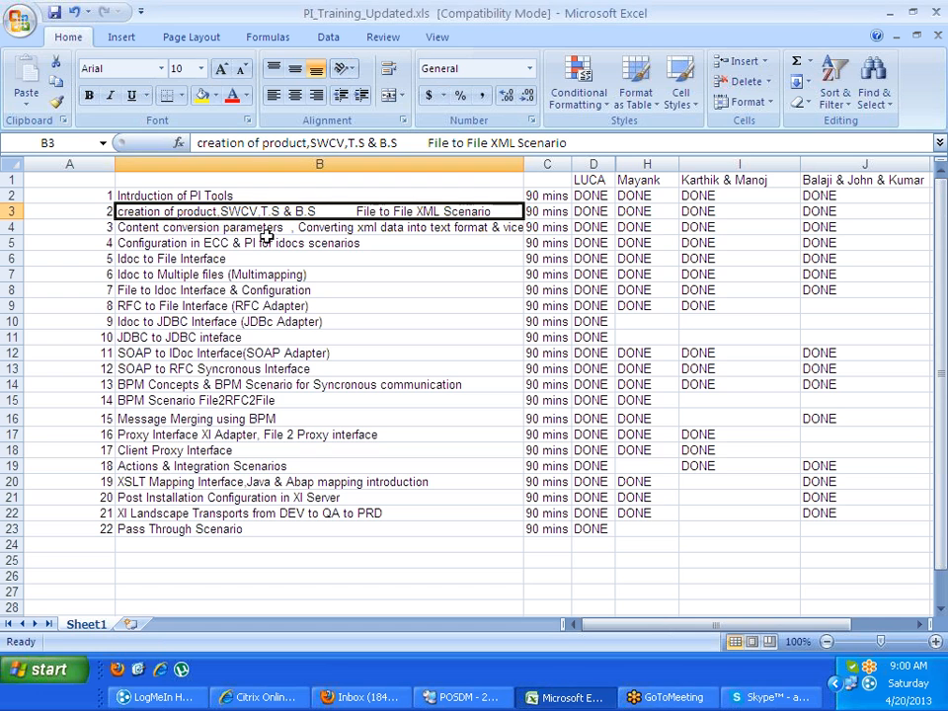
{"action": "left_click", "coordinate": [200, 228]}
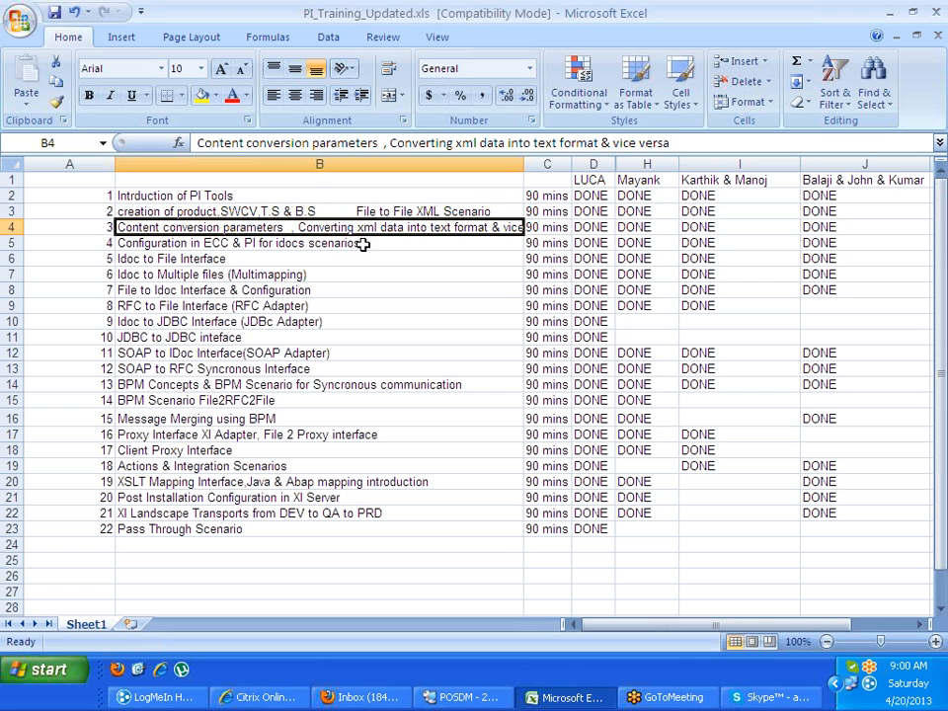
{"action": "left_click", "coordinate": [207, 243]}
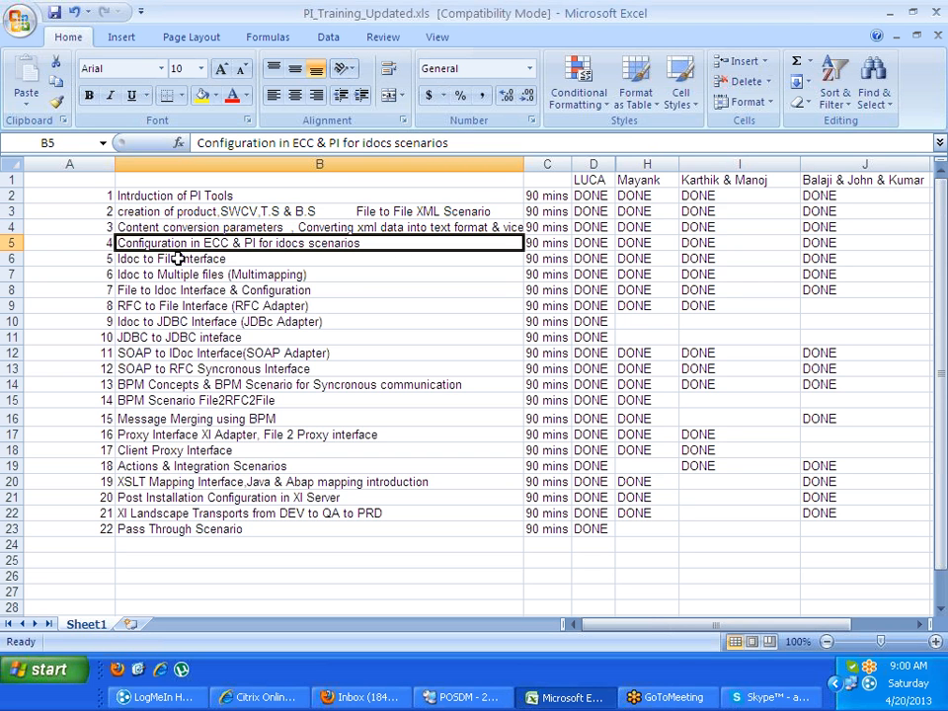
{"action": "left_click", "coordinate": [177, 258]}
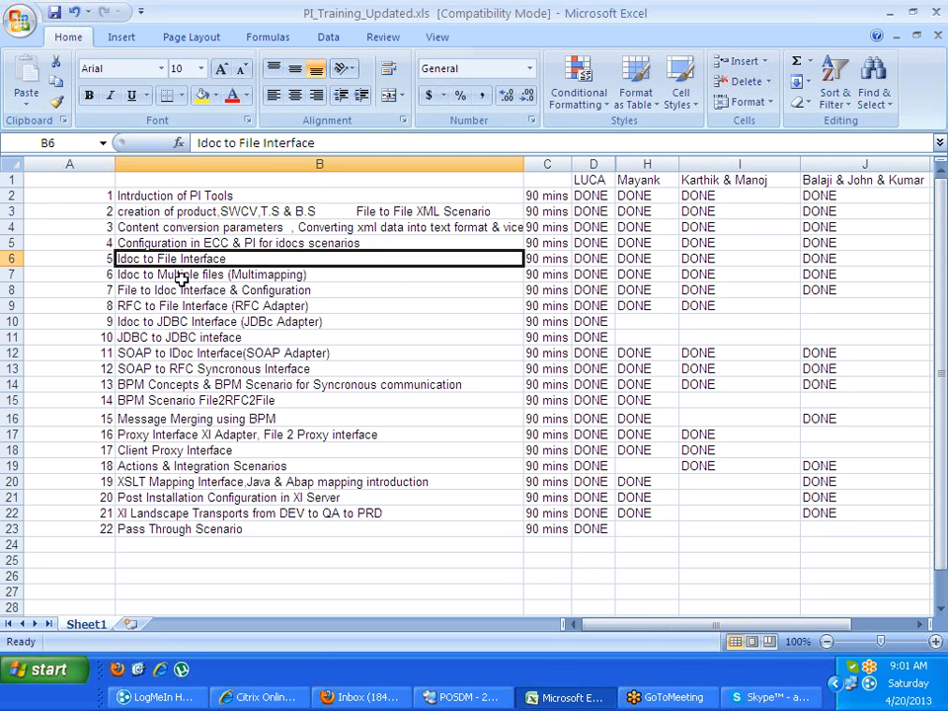
{"action": "left_click", "coordinate": [188, 276]}
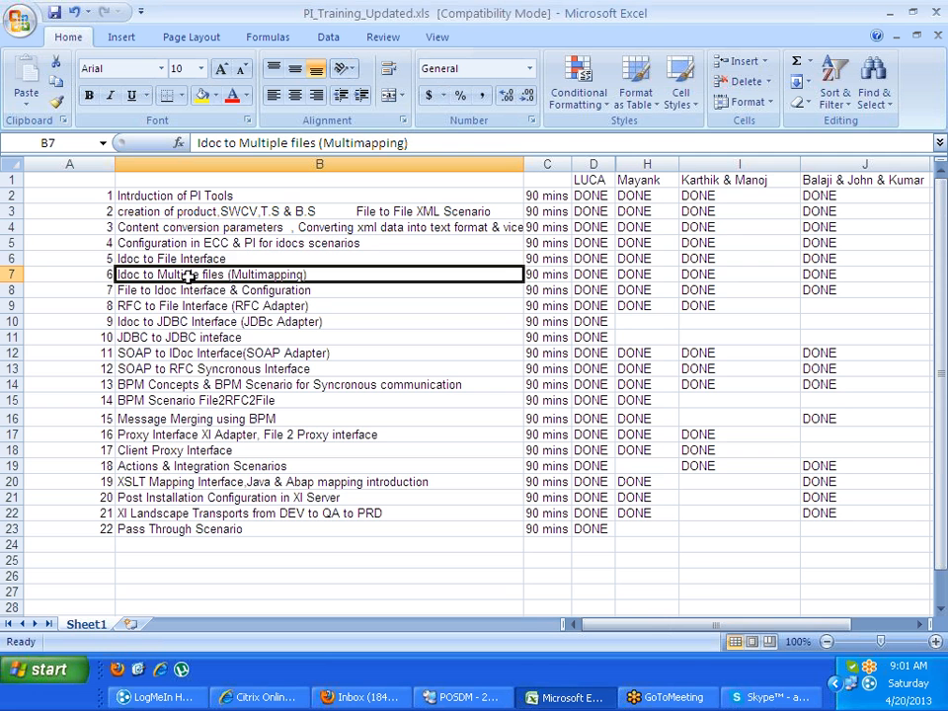
{"action": "left_click", "coordinate": [169, 295]}
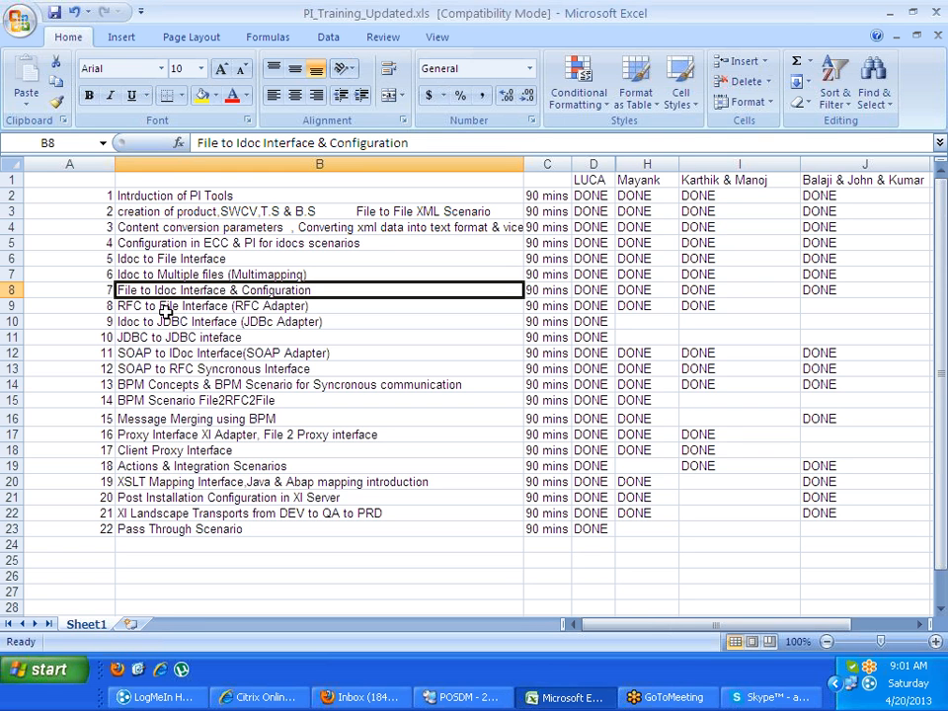
{"action": "left_click", "coordinate": [165, 309]}
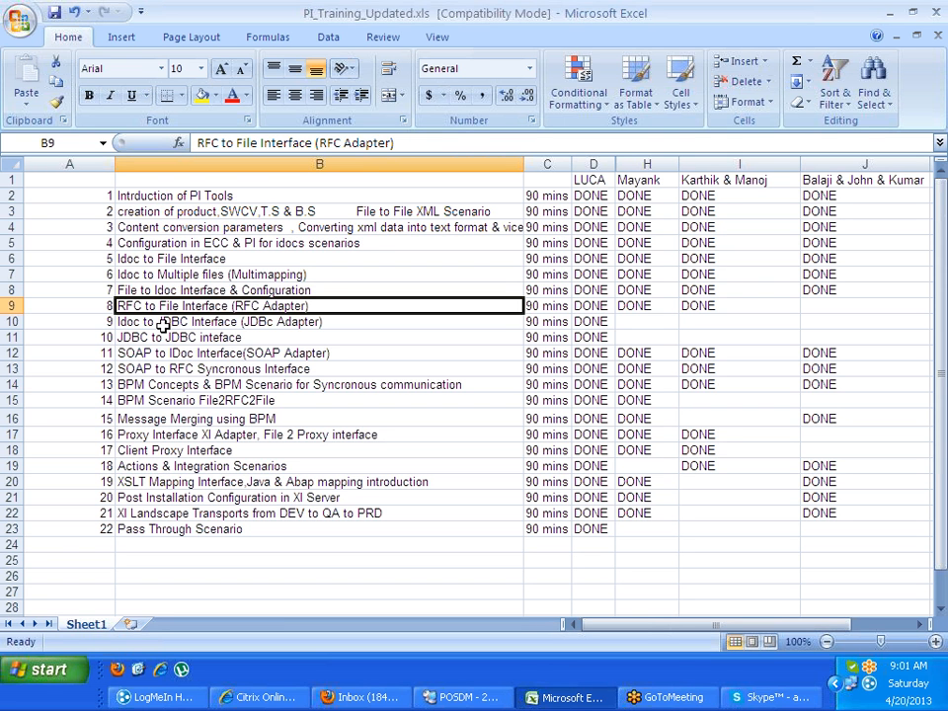
{"action": "left_click", "coordinate": [164, 327]}
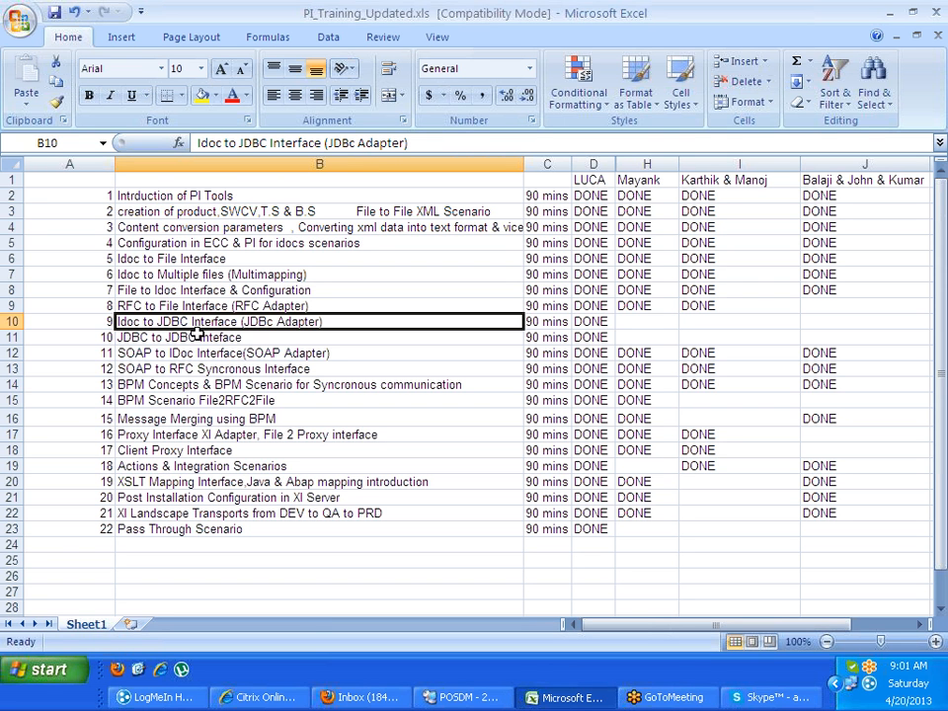
{"action": "left_click", "coordinate": [183, 354]}
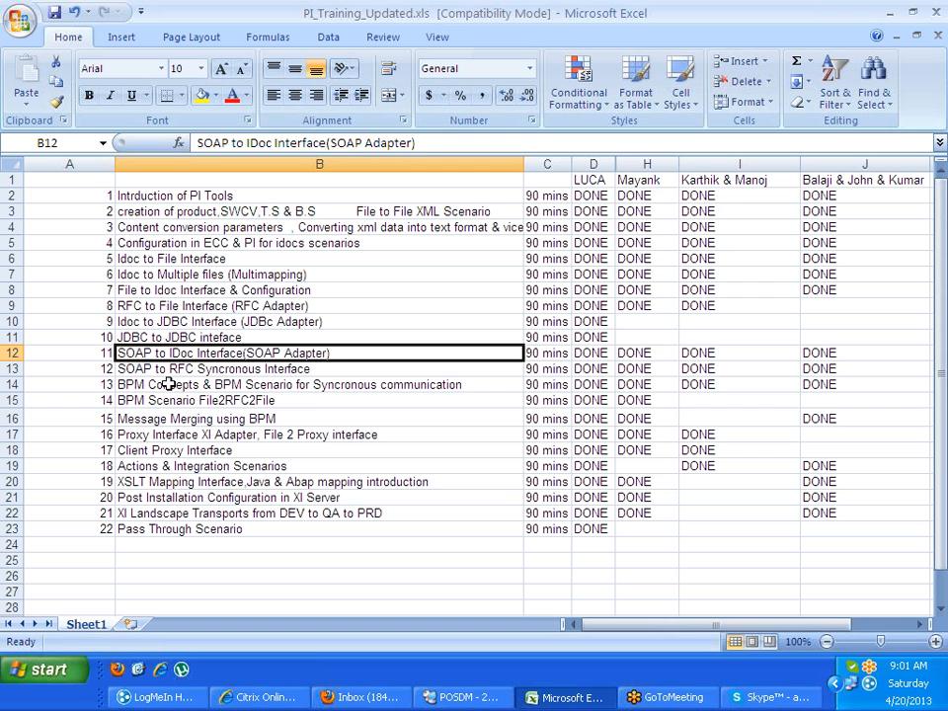
{"action": "left_click", "coordinate": [163, 384]}
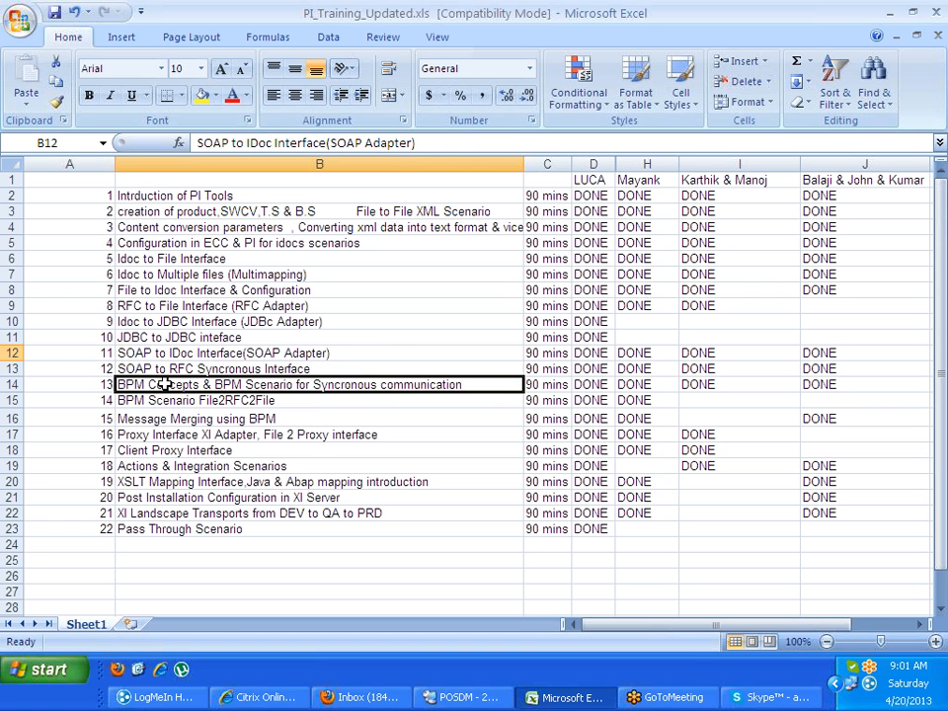
{"action": "left_click_drag", "start_coordinate": [164, 384], "coordinate": [211, 452]}
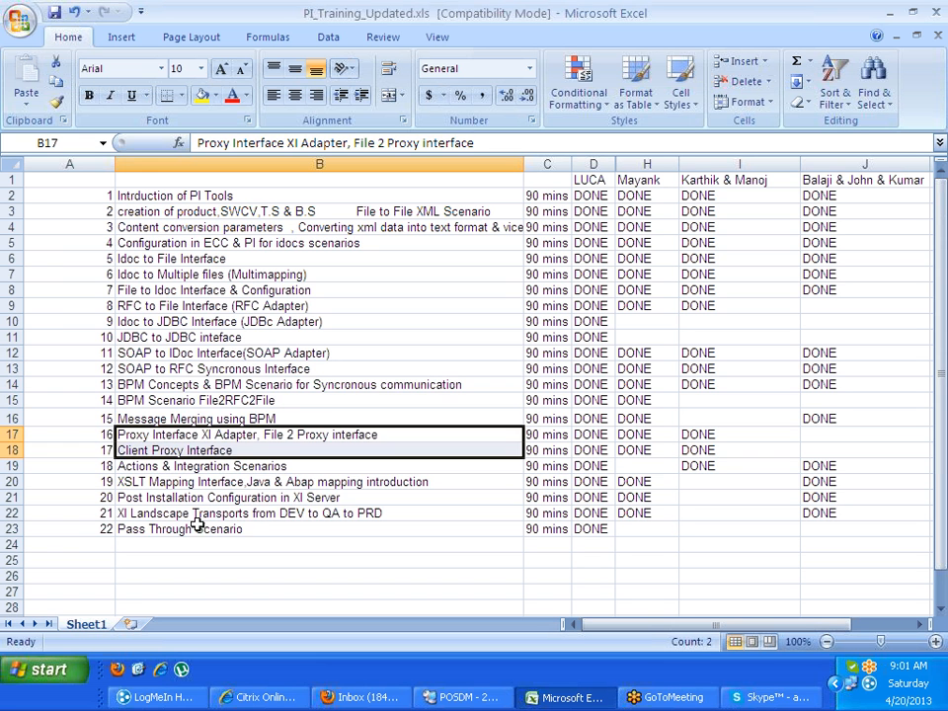
{"action": "left_click", "coordinate": [122, 513]}
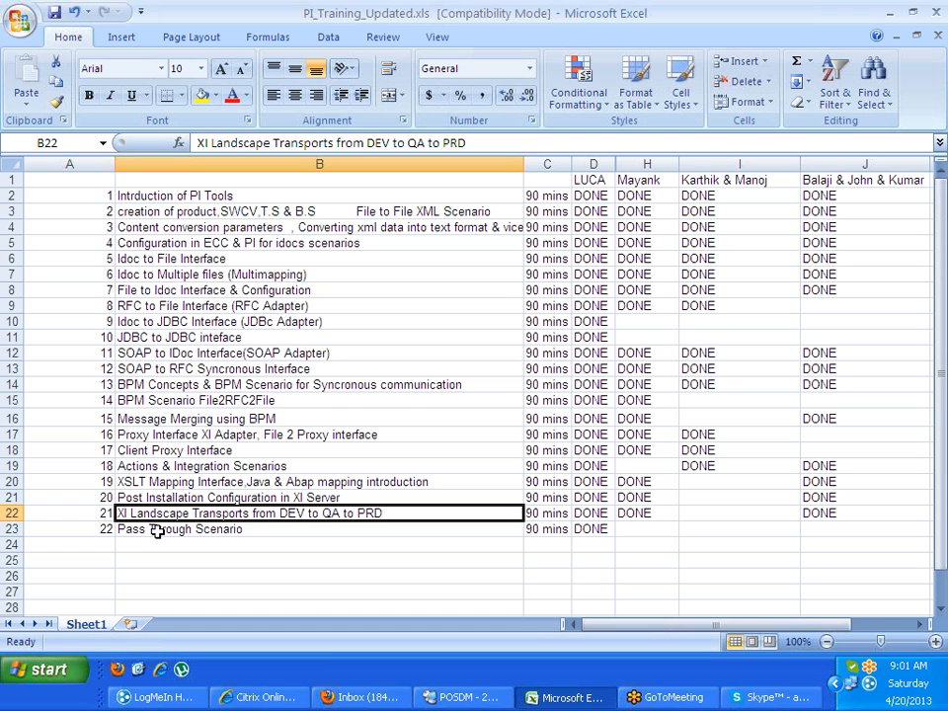
{"action": "left_click", "coordinate": [156, 531]}
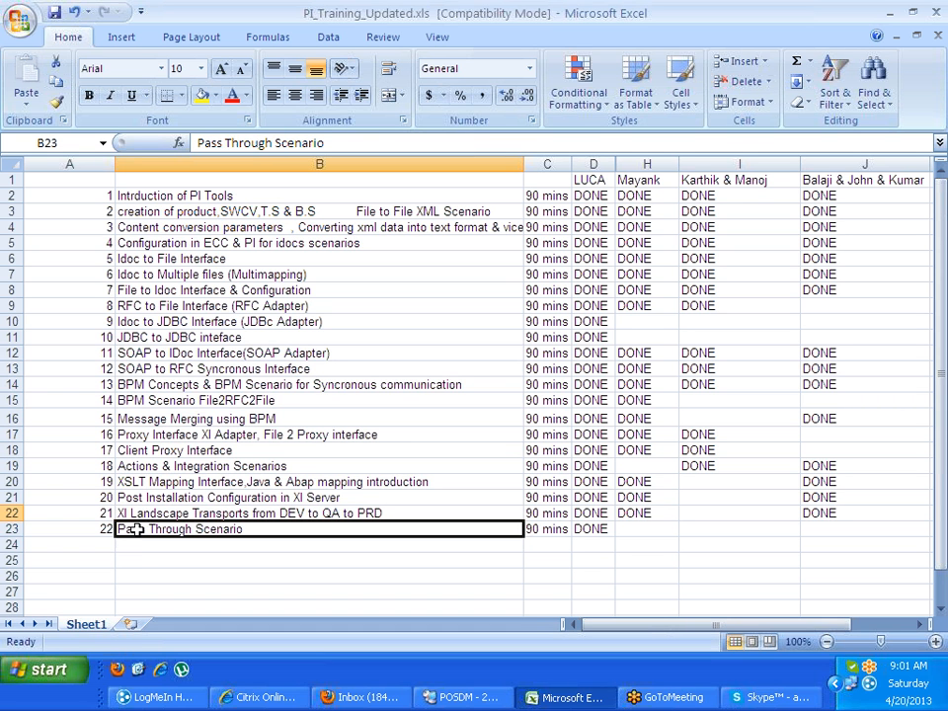
{"action": "left_click", "coordinate": [139, 546]}
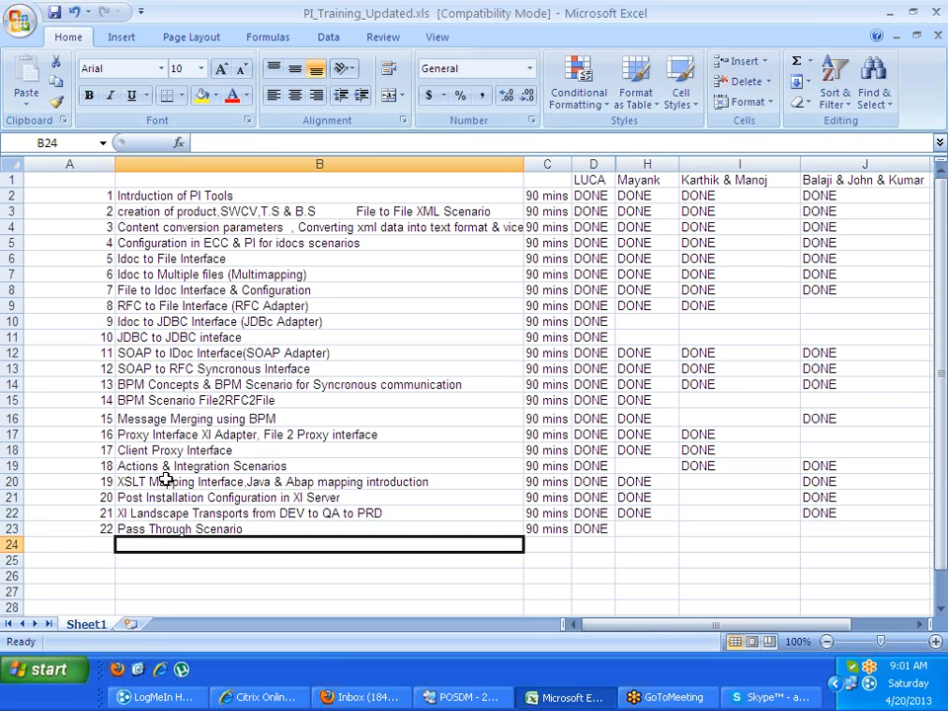